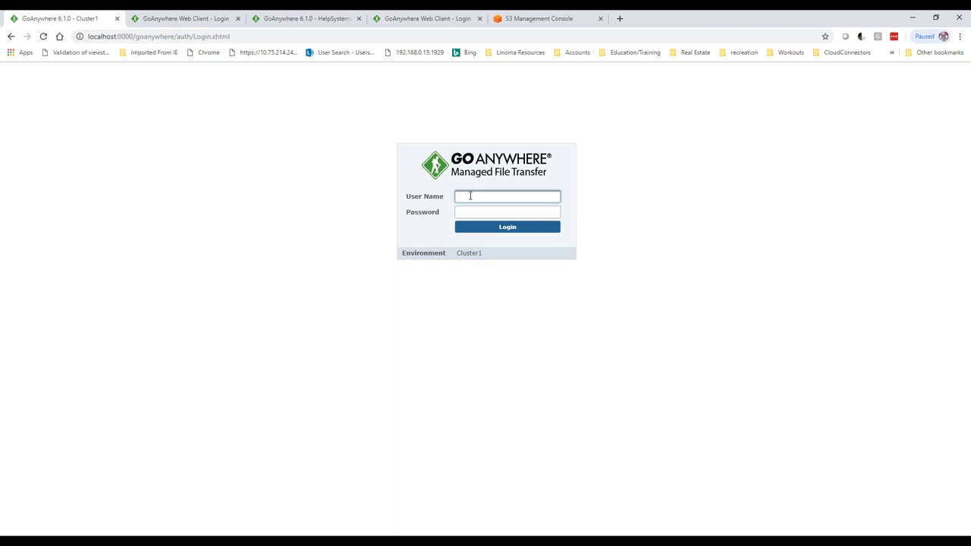
# - Log in as the goanywhere admin with its password, then submit the authenticator verification code
pyautogui.write('goanywhere')
pyautogui.press('Tab')
pyautogui.write('•••••••••••••')
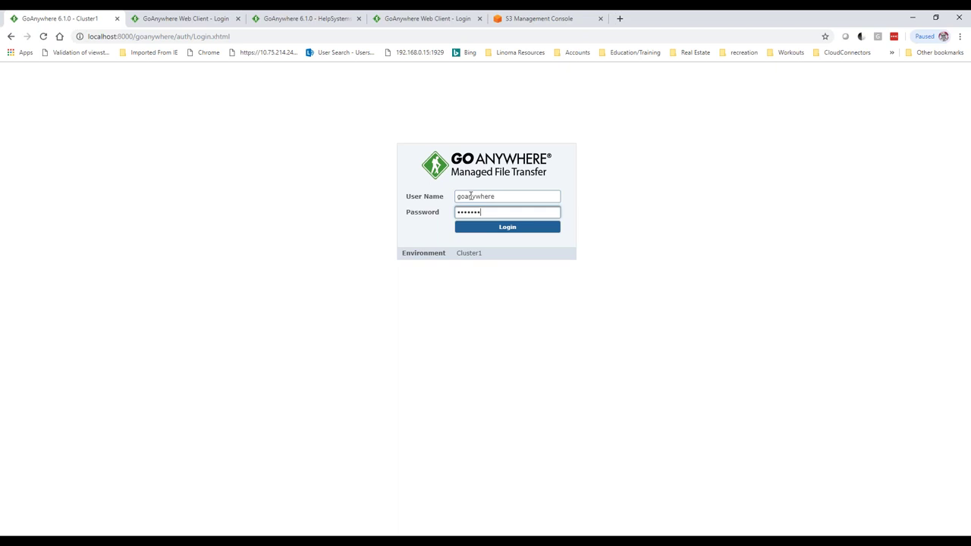
pyautogui.press('Return')
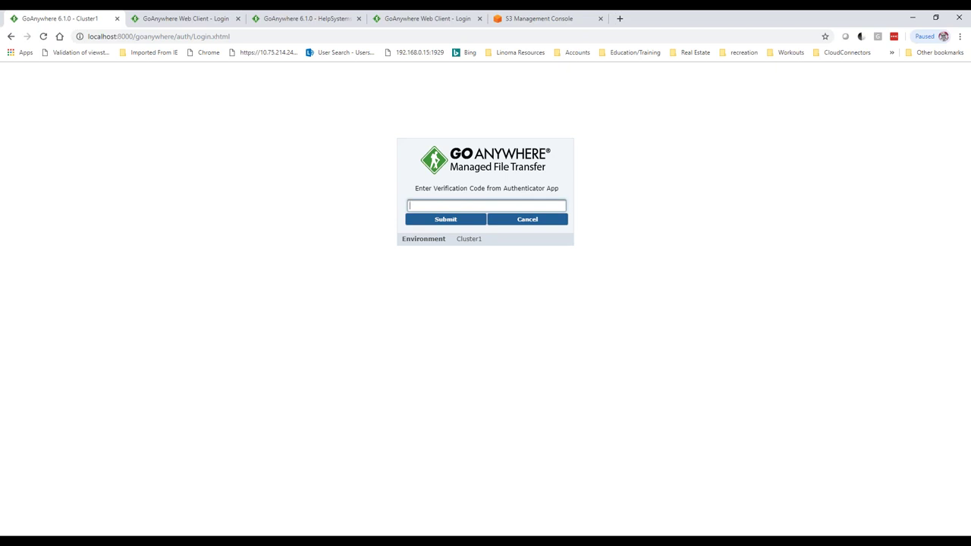
pyautogui.write('•••••')
pyautogui.press('Return')
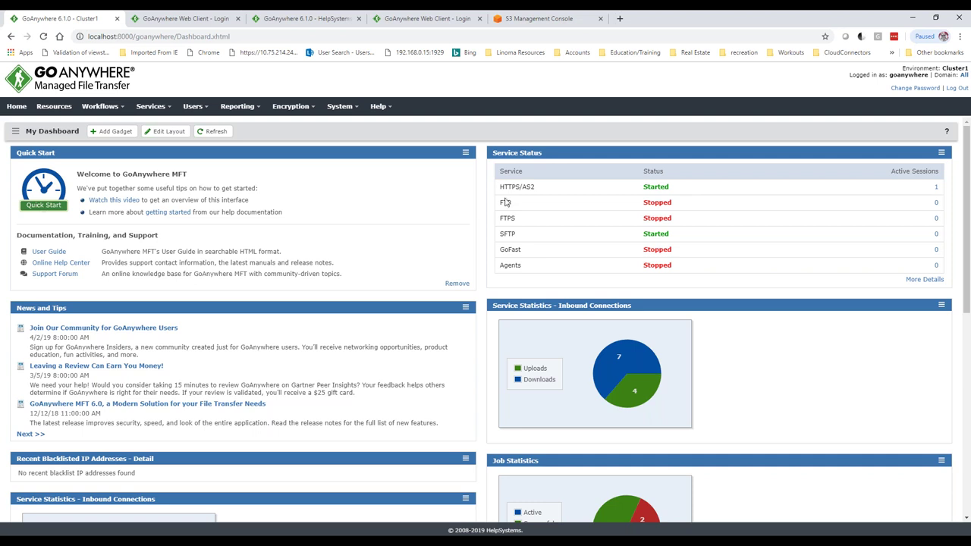
# - Go to Users > Admin User Roles to list the built-in admin roles
pyautogui.click(207, 110)
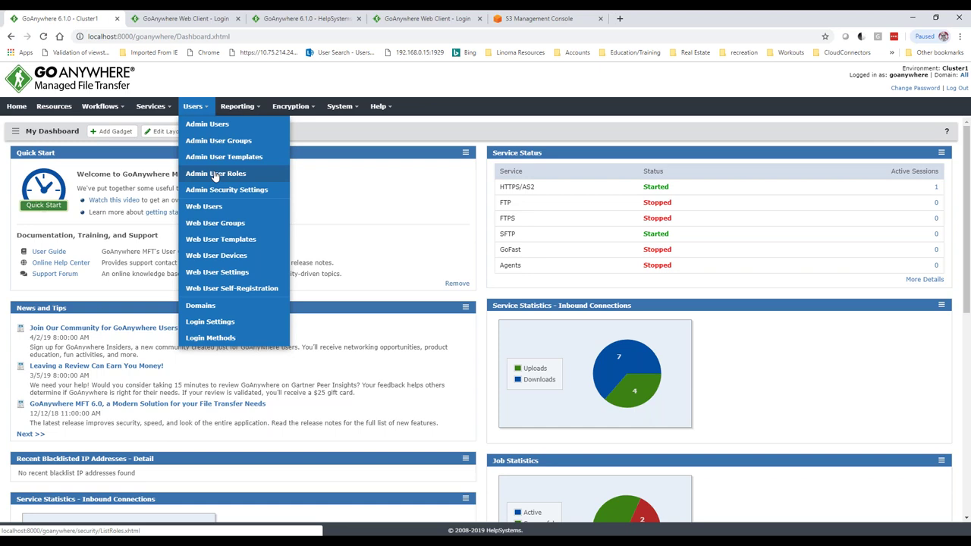
pyautogui.click(215, 174)
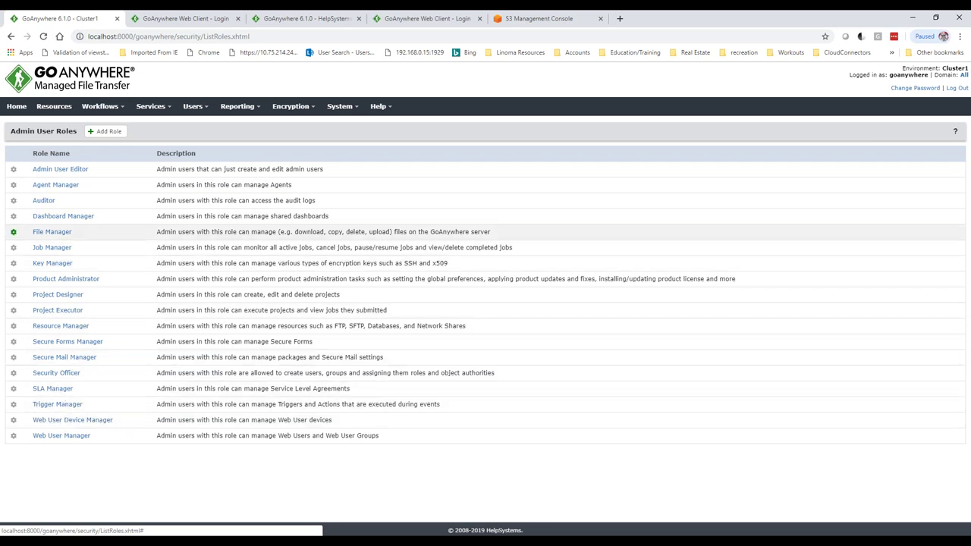
pyautogui.click(106, 133)
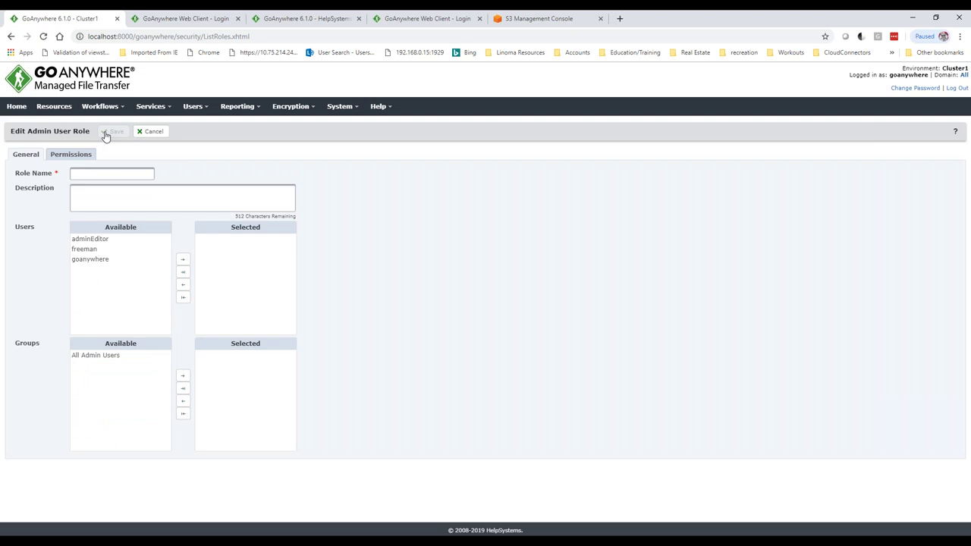
pyautogui.click(149, 131)
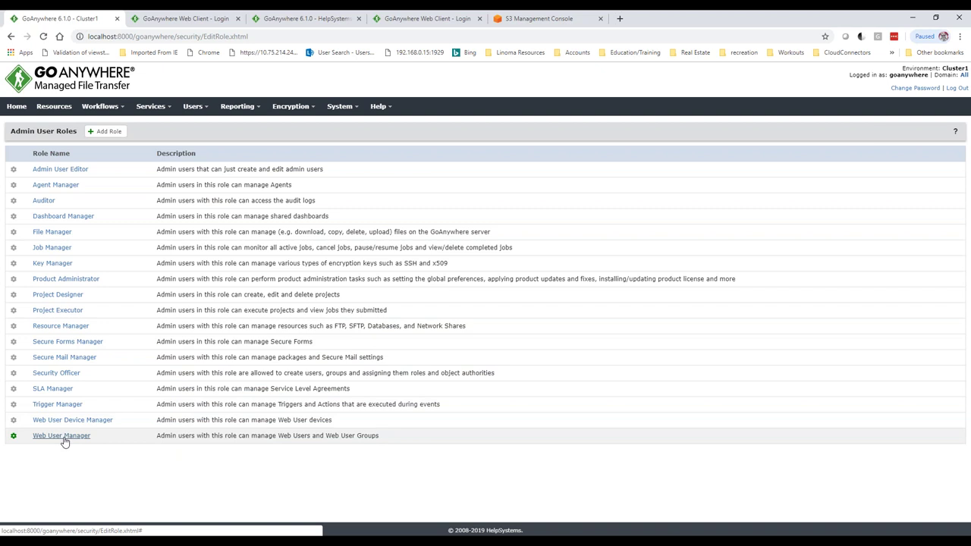
pyautogui.click(104, 131)
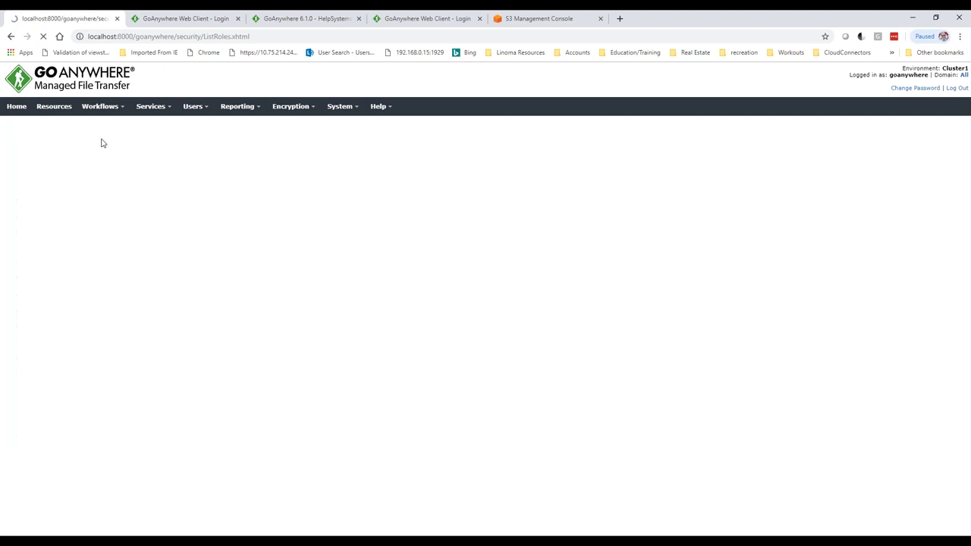
pyautogui.click(74, 156)
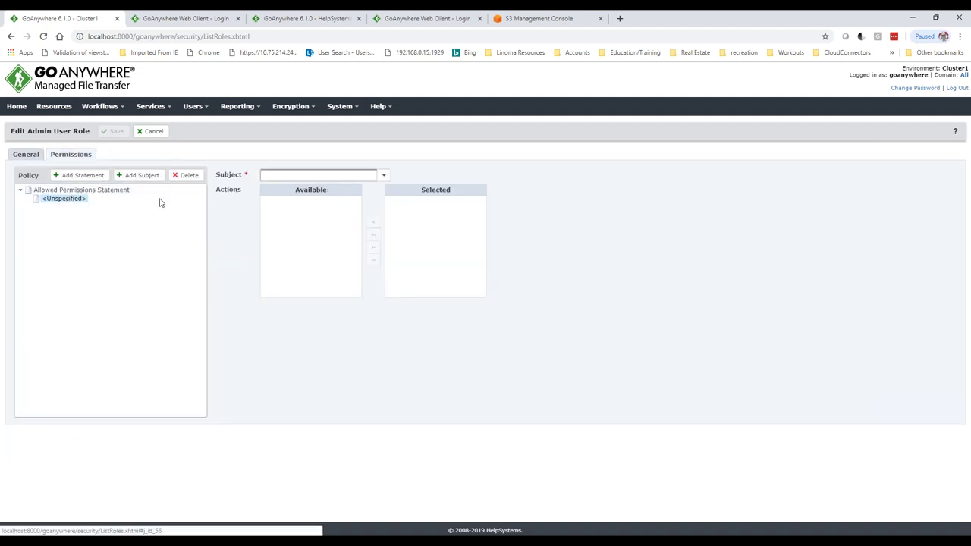
pyautogui.click(383, 176)
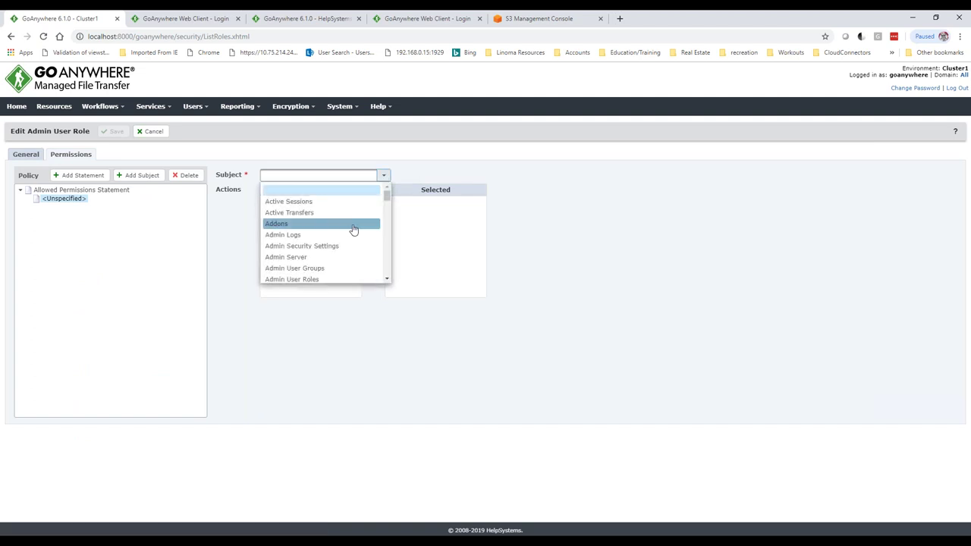
pyautogui.scroll(-10, 354, 230)
pyautogui.scroll(-1, 354, 231)
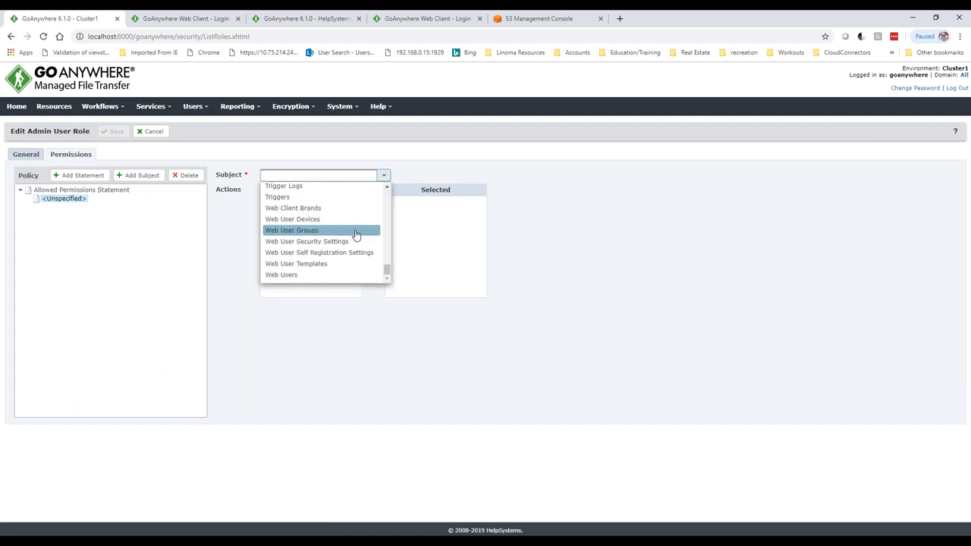
pyautogui.click(305, 278)
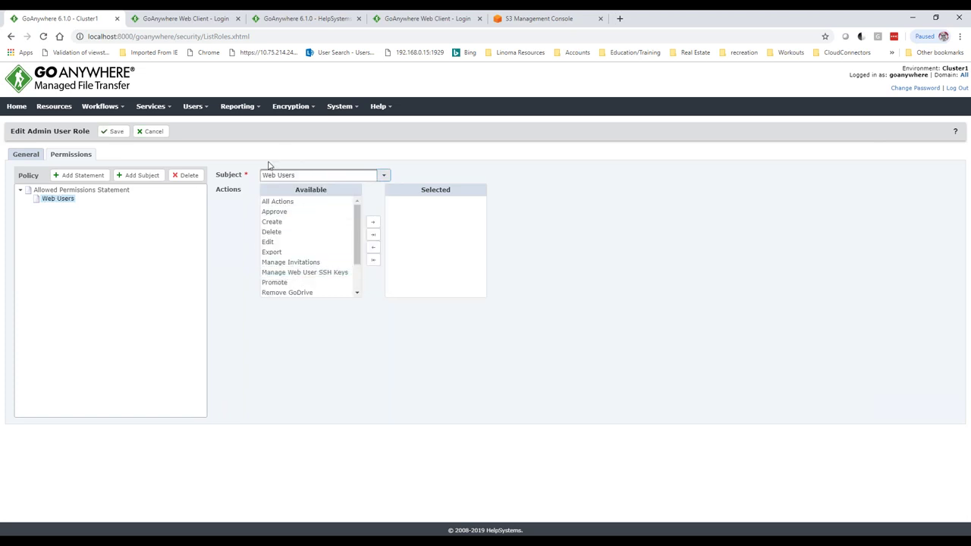
pyautogui.click(279, 222)
pyautogui.click(373, 222)
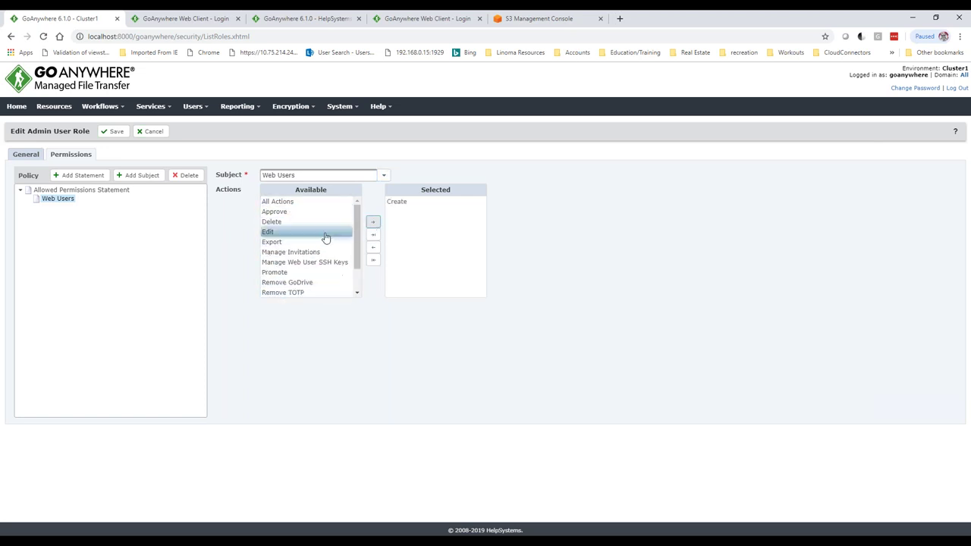
pyautogui.click(277, 222)
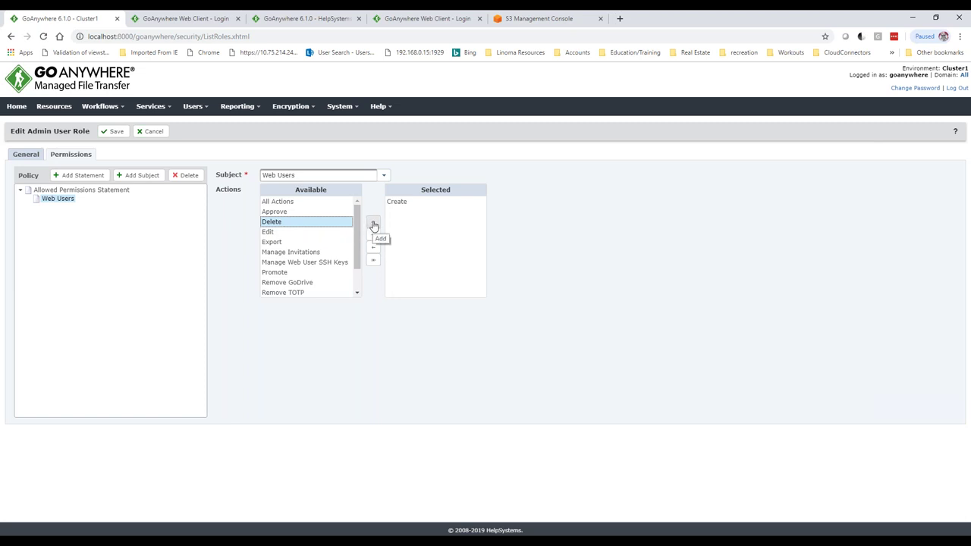
pyautogui.click(292, 231)
pyautogui.click(373, 223)
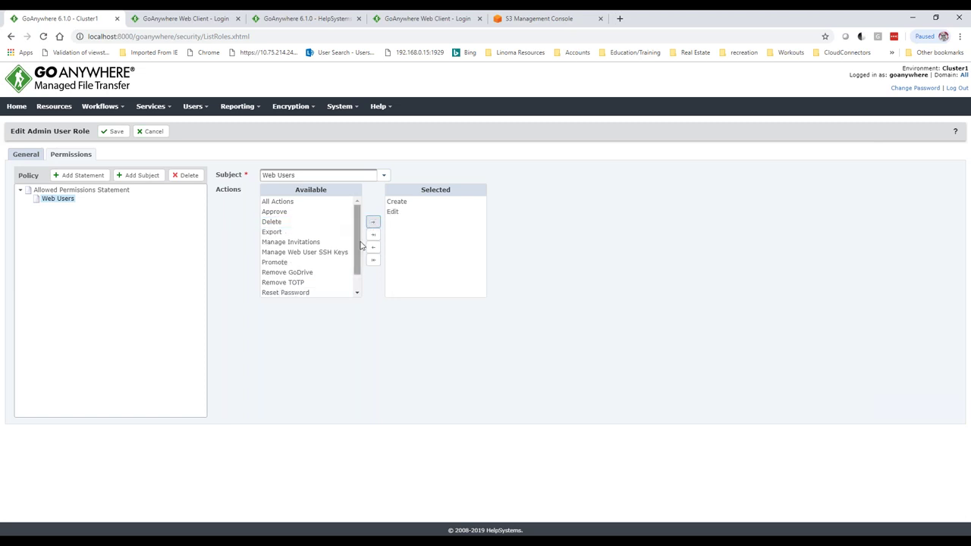
pyautogui.click(298, 224)
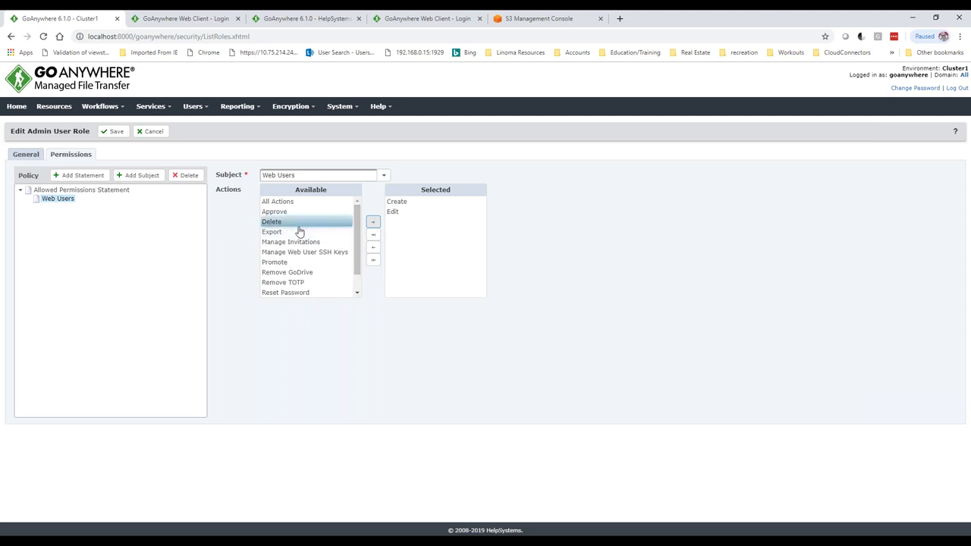
pyautogui.click(282, 213)
pyautogui.click(318, 241)
pyautogui.click(292, 252)
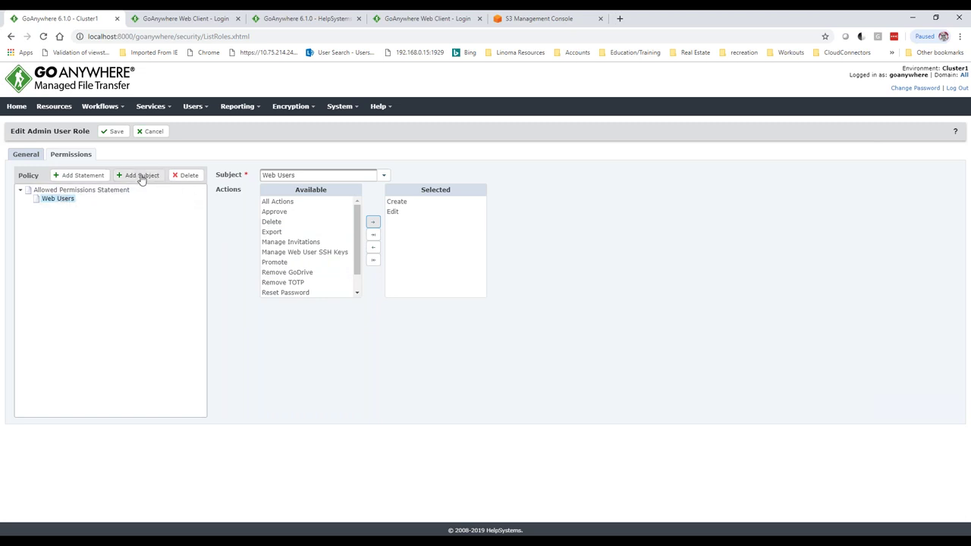
pyautogui.click(384, 175)
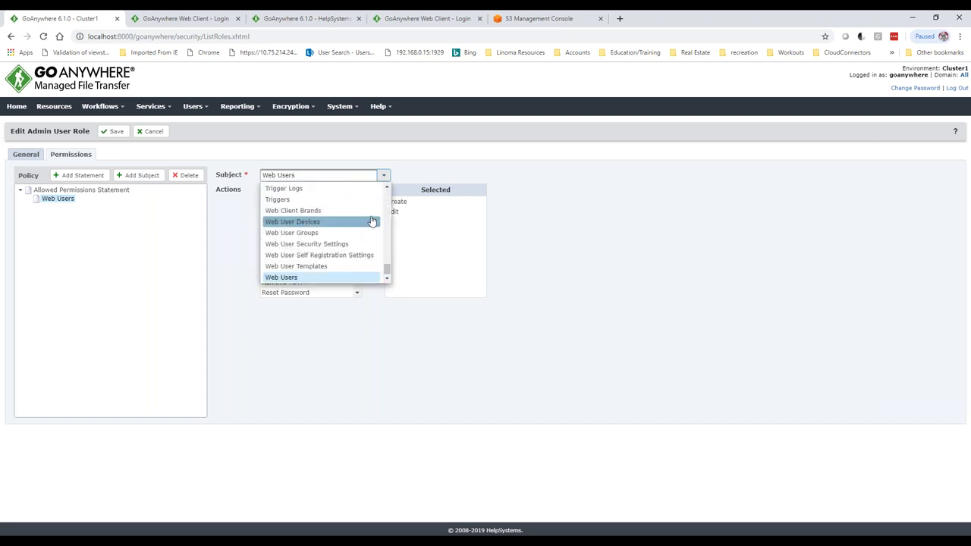
pyautogui.click(429, 161)
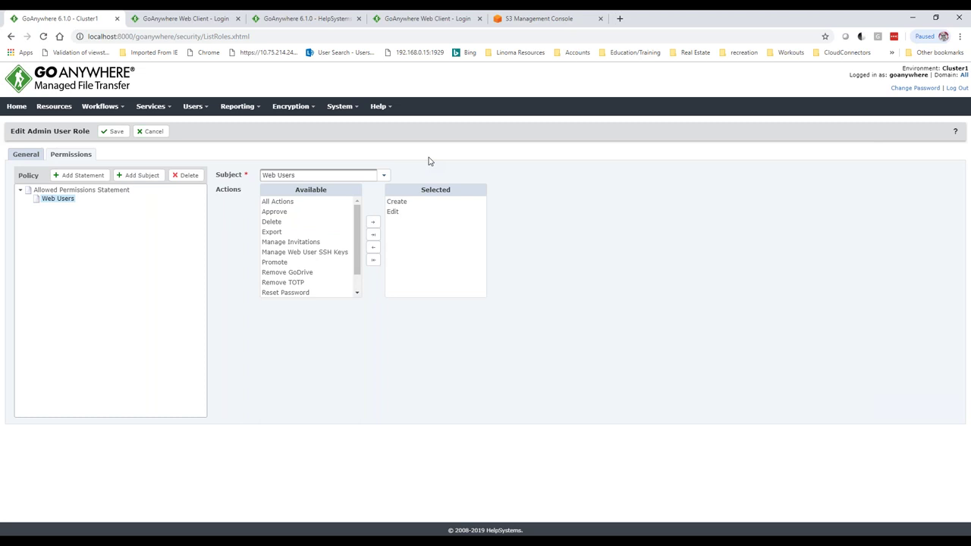
pyautogui.click(152, 134)
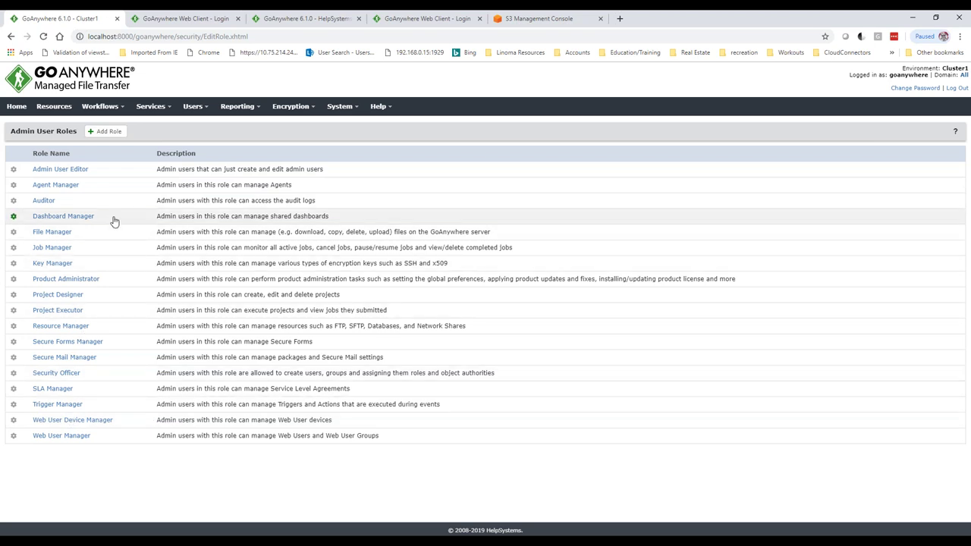
# - From Users > Web Users, open the first listed user on the Edit Web User page
pyautogui.click(204, 115)
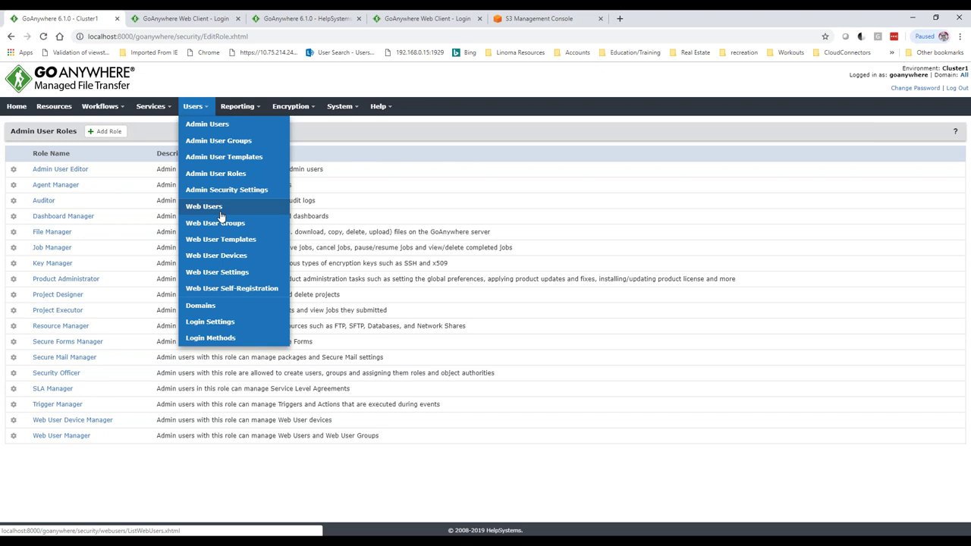
pyautogui.click(219, 210)
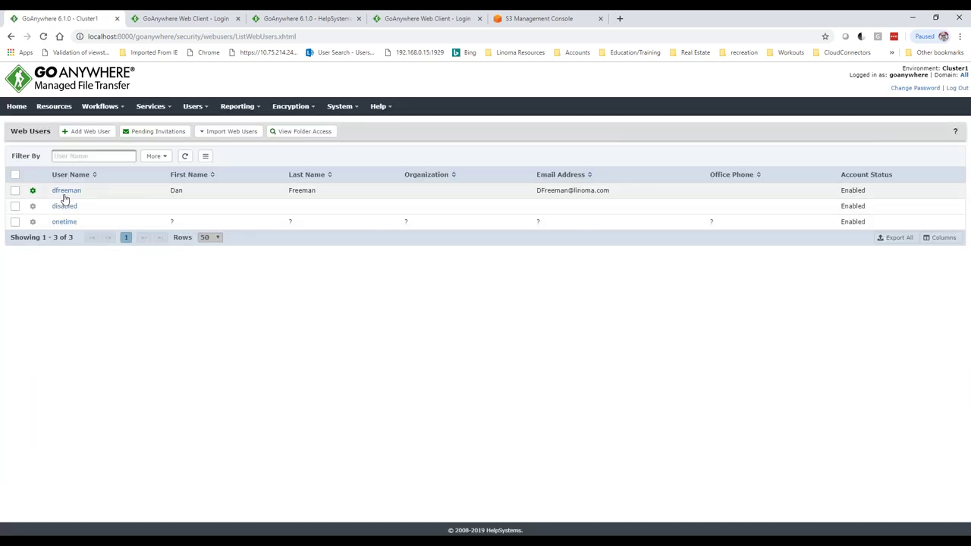
pyautogui.click(66, 191)
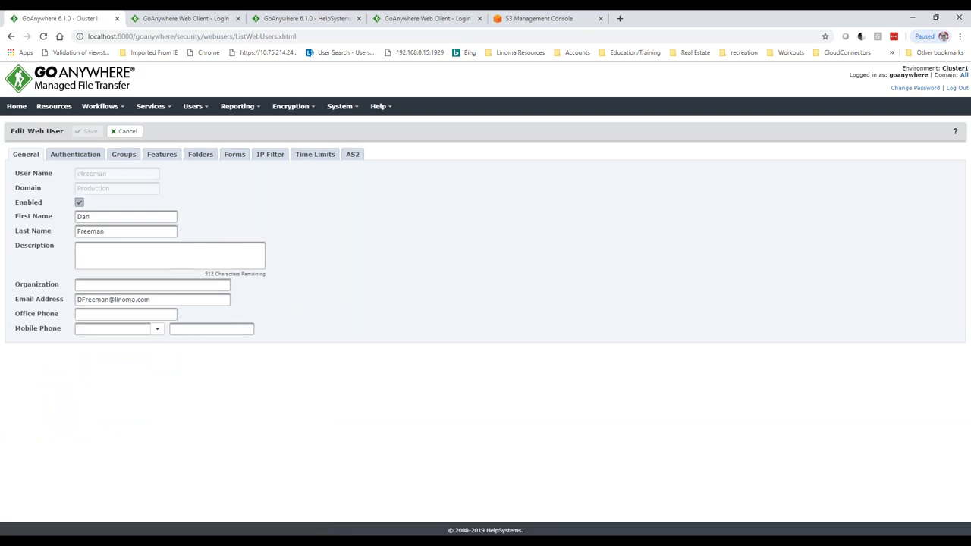
# - Review the web user's GoAnywhere login method, authentication types and two-factor choices, then show their virtual folders
pyautogui.click(79, 160)
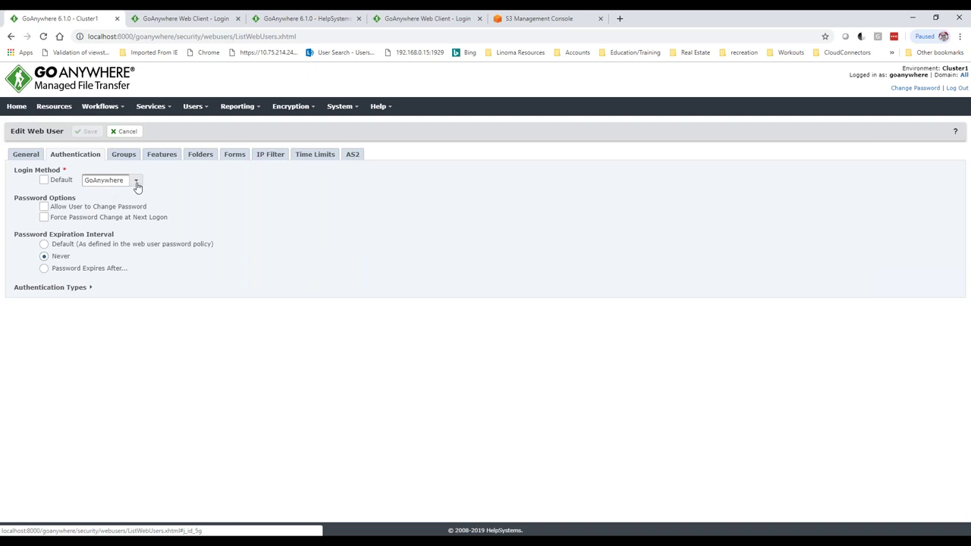
pyautogui.click(134, 184)
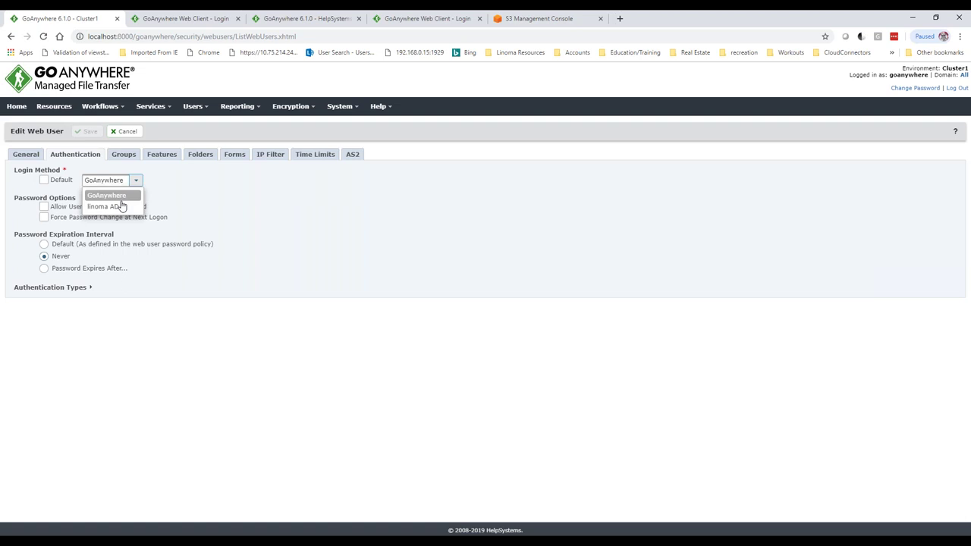
pyautogui.click(173, 184)
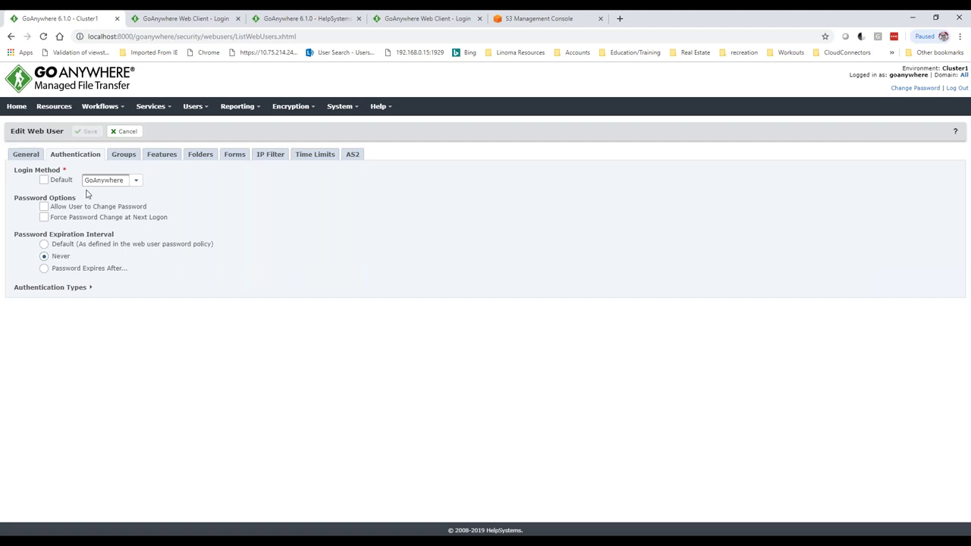
pyautogui.click(55, 291)
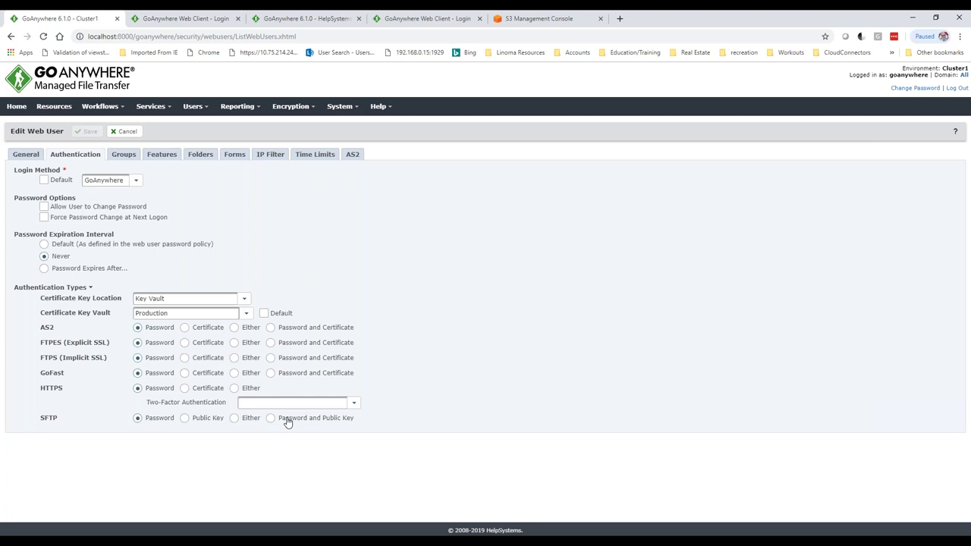
pyautogui.click(353, 403)
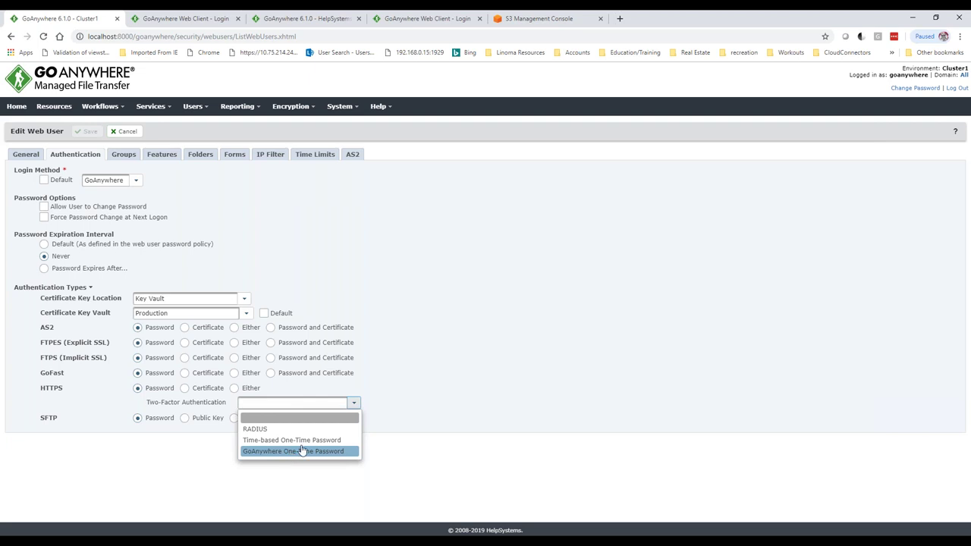
pyautogui.click(413, 323)
pyautogui.click(201, 155)
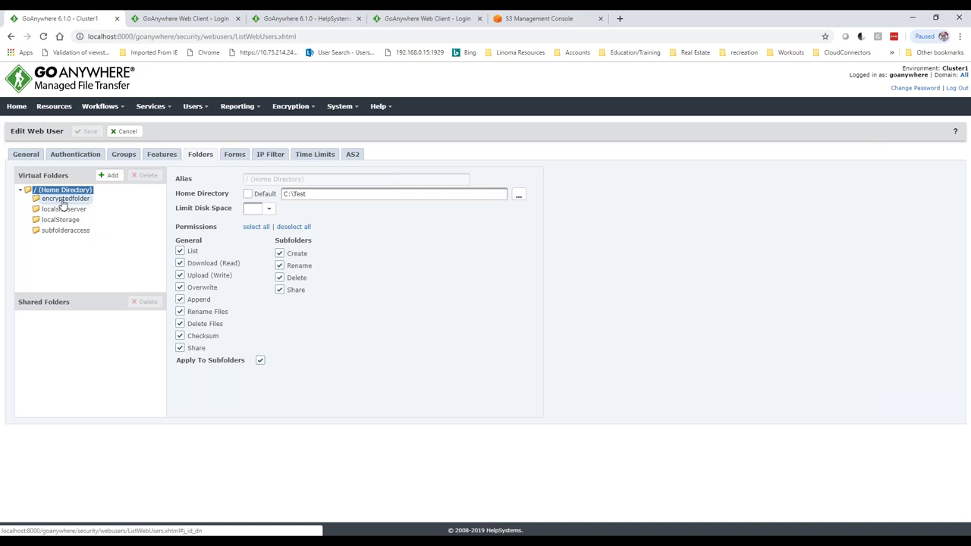
# - Inspect the encryptedfolder virtual folder's alias, path and disk space limit without changing them
pyautogui.click(63, 200)
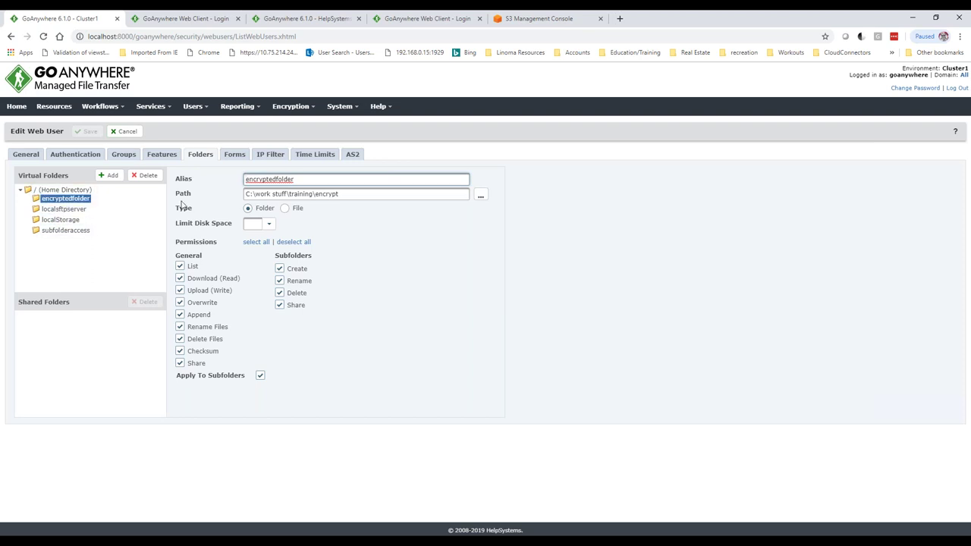
pyautogui.moveTo(296, 179); pyautogui.dragTo(229, 183)
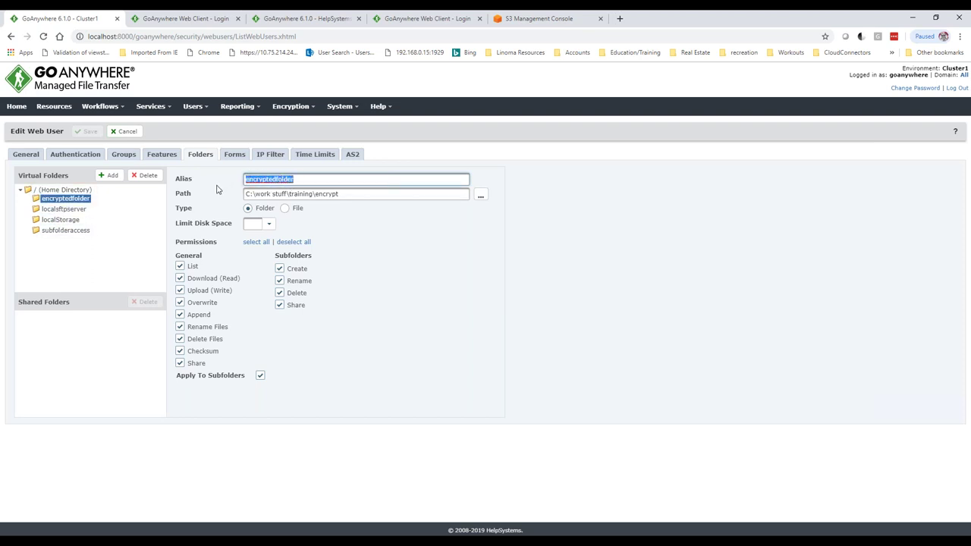
pyautogui.moveTo(343, 194); pyautogui.dragTo(190, 244)
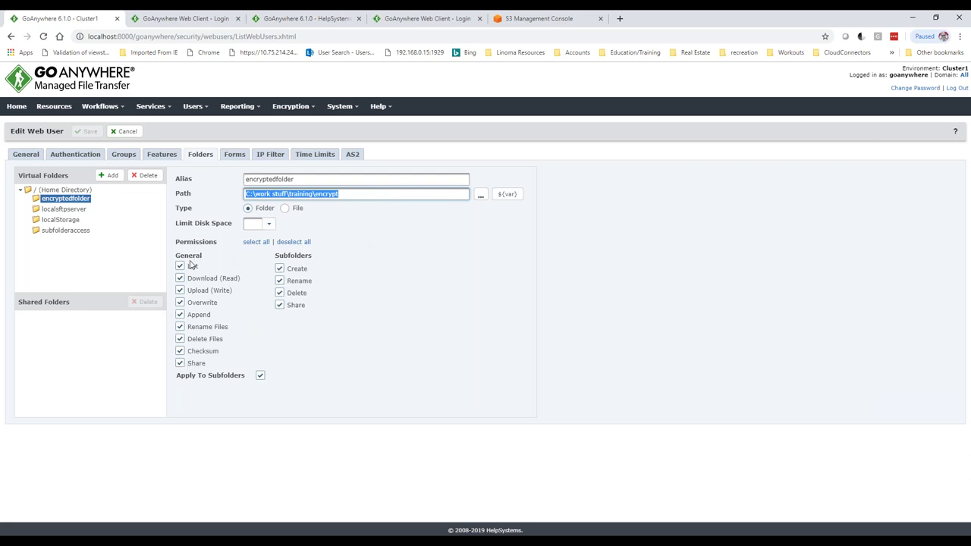
pyautogui.click(342, 195)
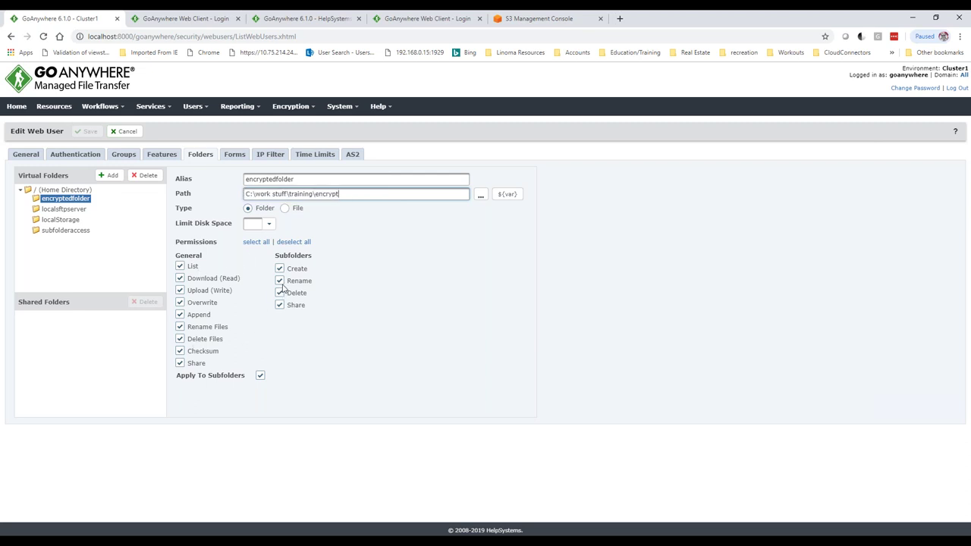
pyautogui.click(269, 225)
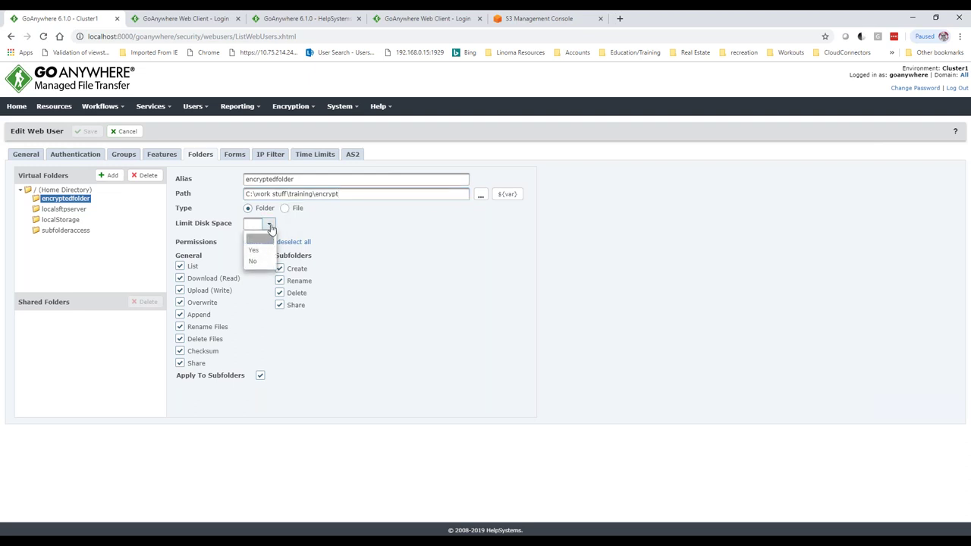
pyautogui.click(476, 280)
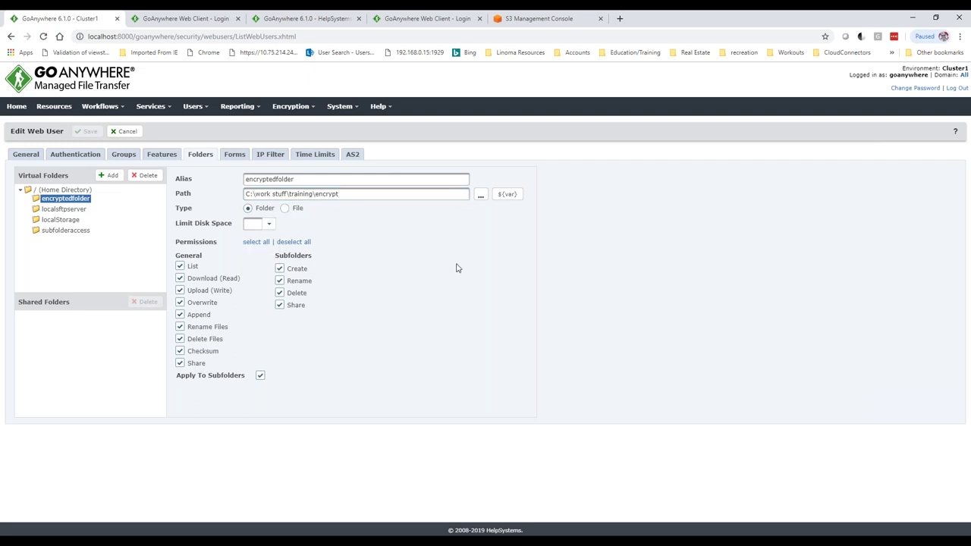
pyautogui.click(278, 157)
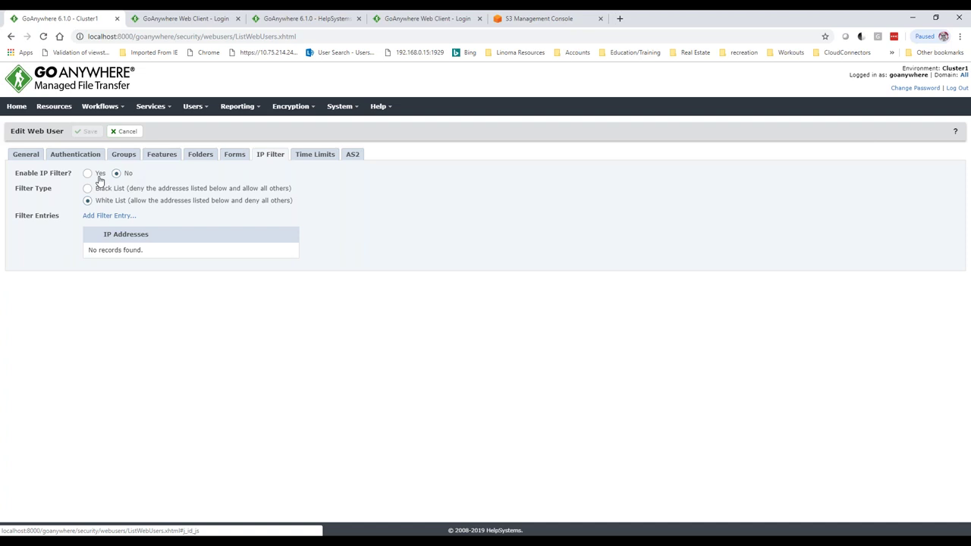
# - Toggle IP filtering on and back off, then check the account expiry date picker
pyautogui.click(88, 173)
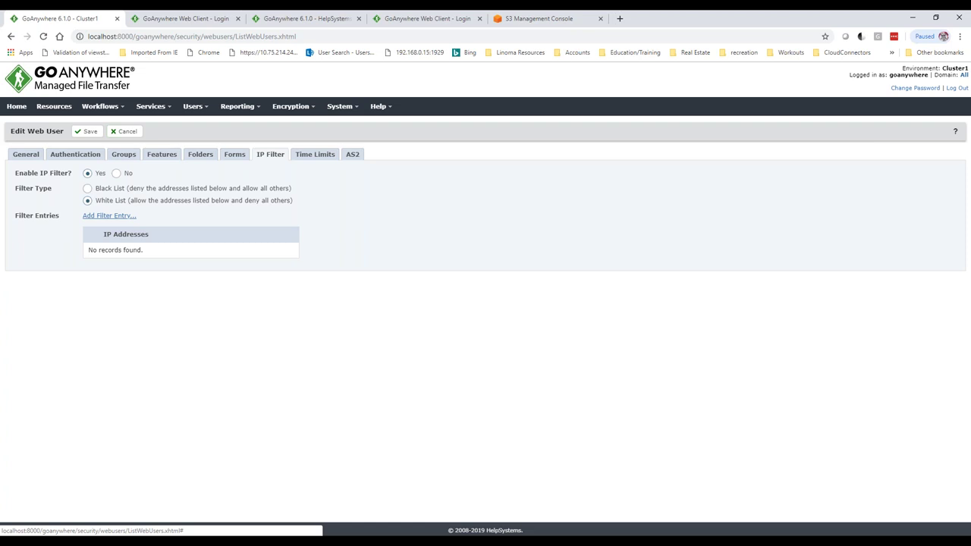
pyautogui.click(116, 173)
pyautogui.click(316, 155)
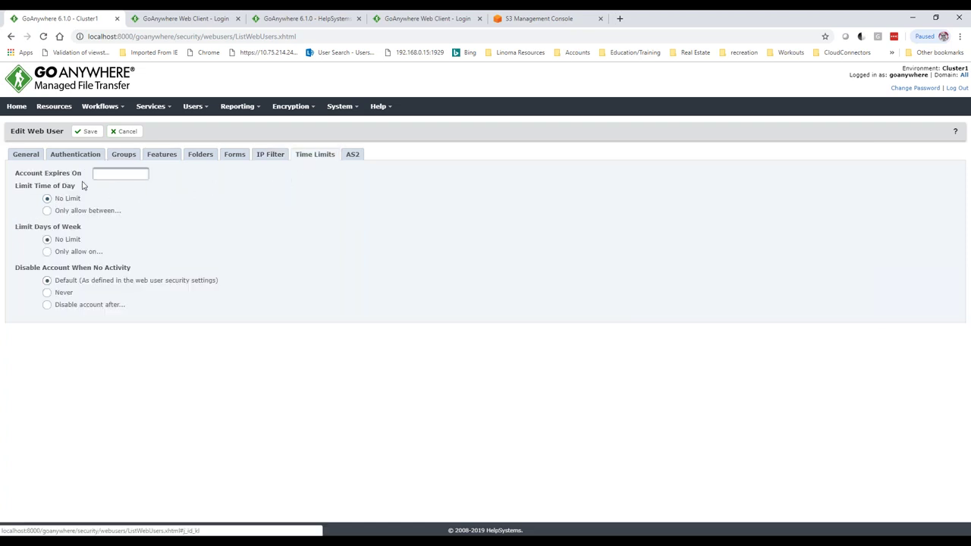
pyautogui.click(107, 174)
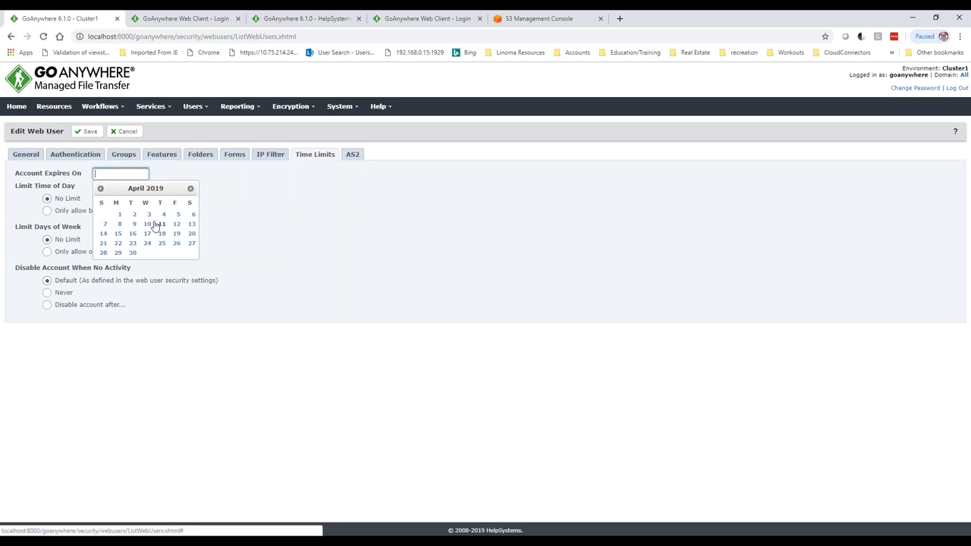
# - Allow logins only 08:00–17:00 Monday–Friday and disable the account after 30 inactive days
pyautogui.click(47, 211)
pyautogui.click(47, 272)
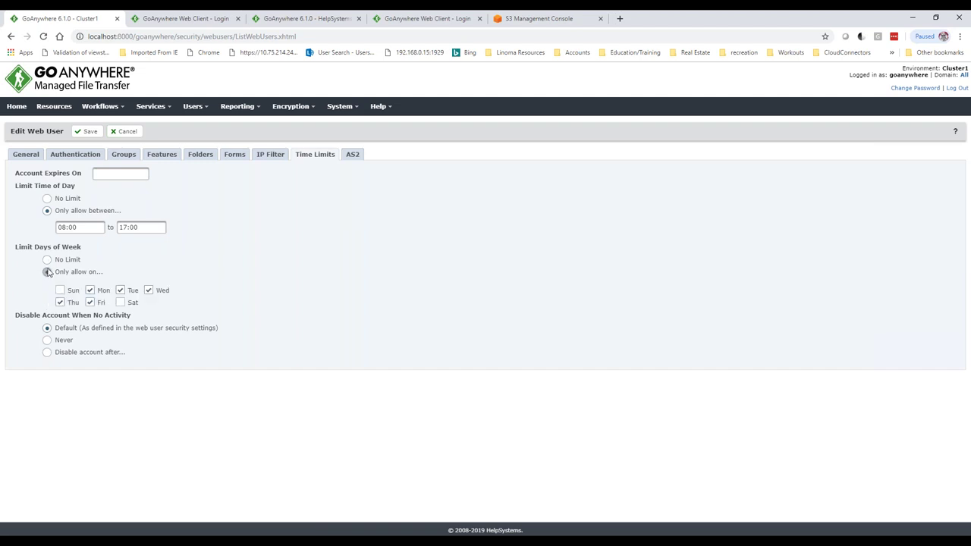
pyautogui.click(47, 353)
pyautogui.click(133, 367)
pyautogui.click(147, 365)
pyautogui.click(148, 365)
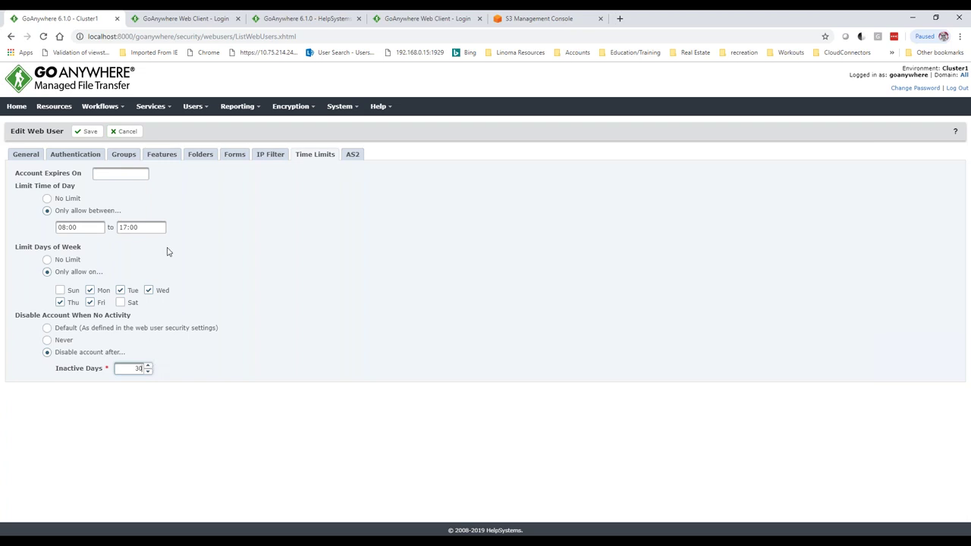
pyautogui.click(162, 156)
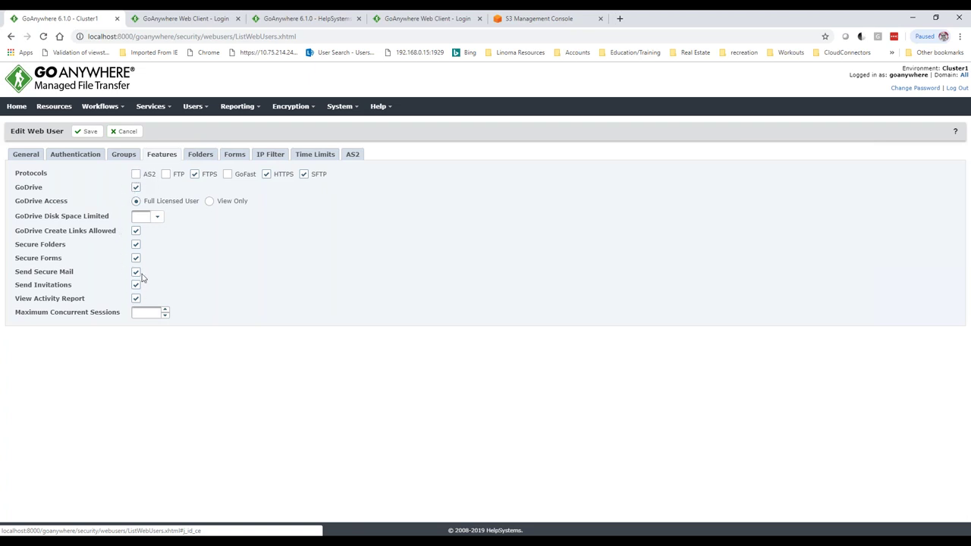
# - Recheck HTTPS access, then go to Services > Service Manager, discarding the web user changes
pyautogui.click(136, 187)
pyautogui.moveTo(159, 107)
pyautogui.click(166, 125)
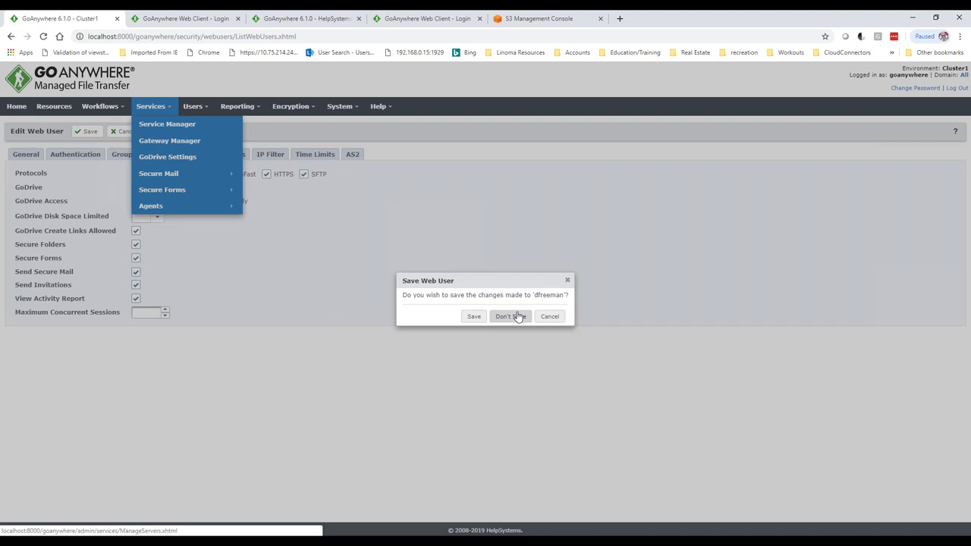
pyautogui.click(512, 317)
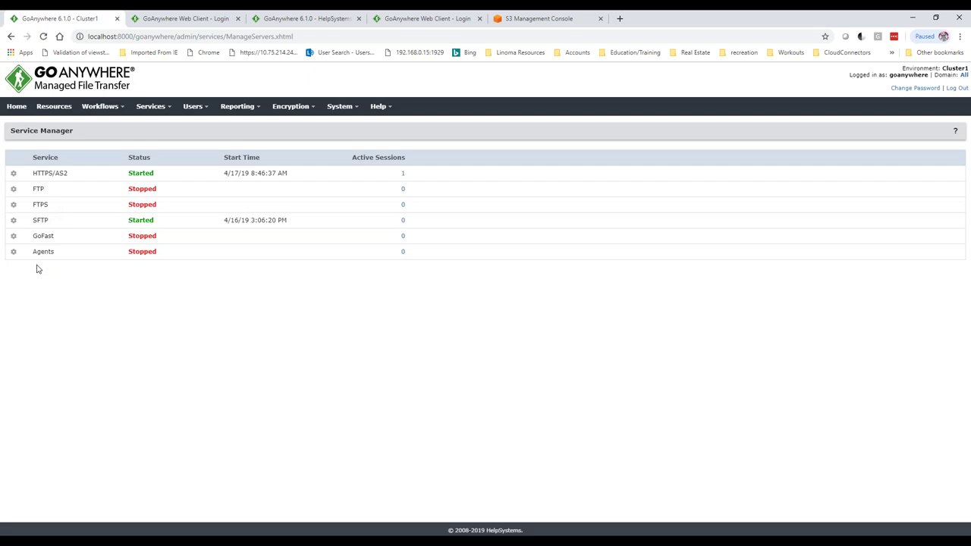
# - Edit the HTTPS/AS2 service and review its Web Client, SAML Single Sign-On and HTTPS preferences
pyautogui.click(13, 174)
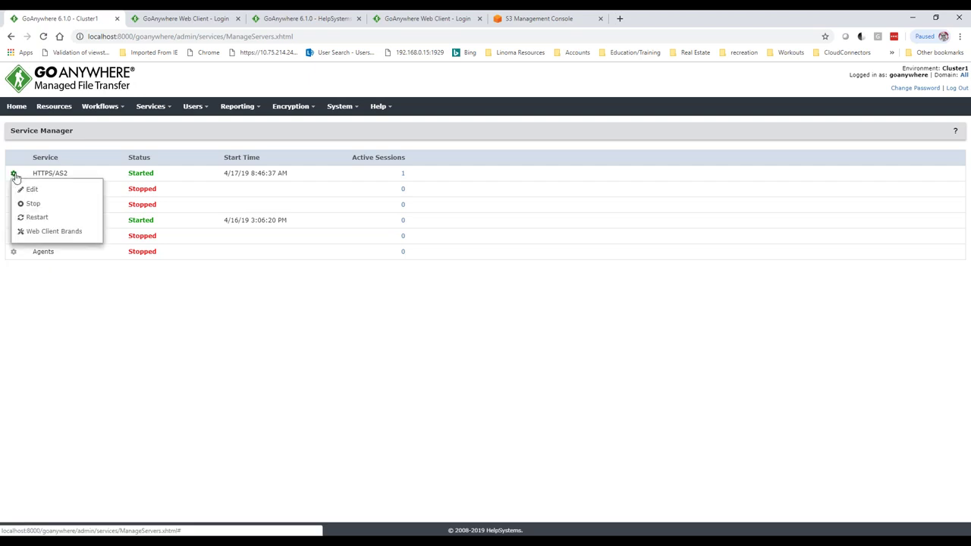
pyautogui.click(31, 189)
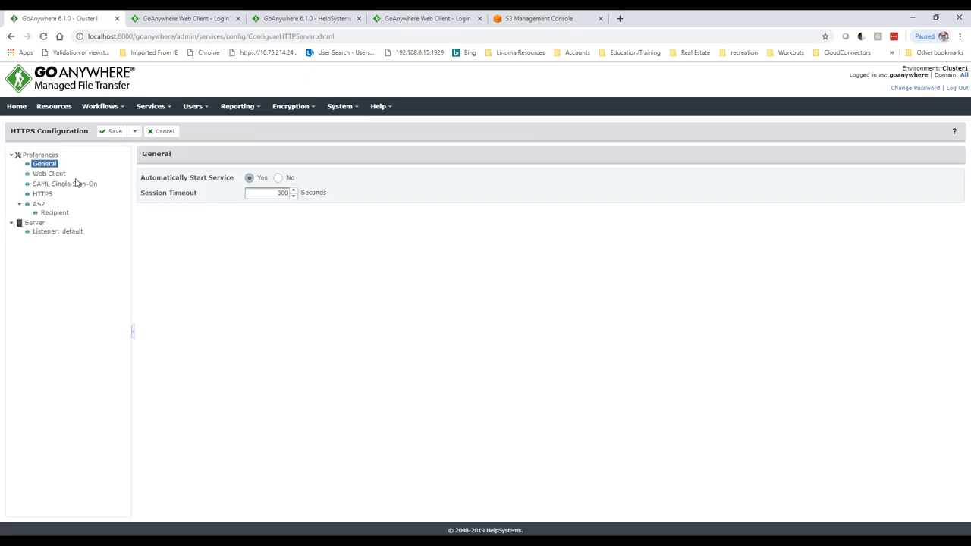
pyautogui.click(52, 174)
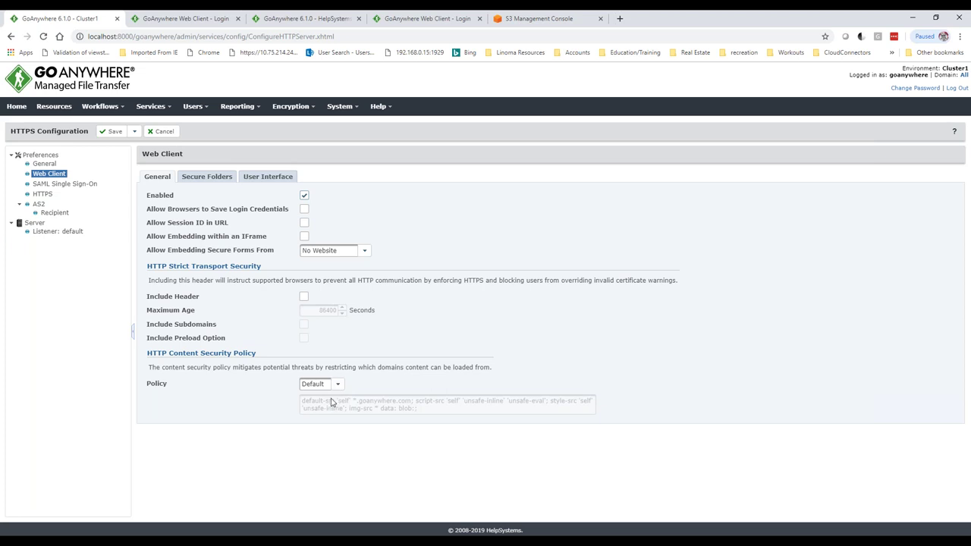
pyautogui.click(61, 184)
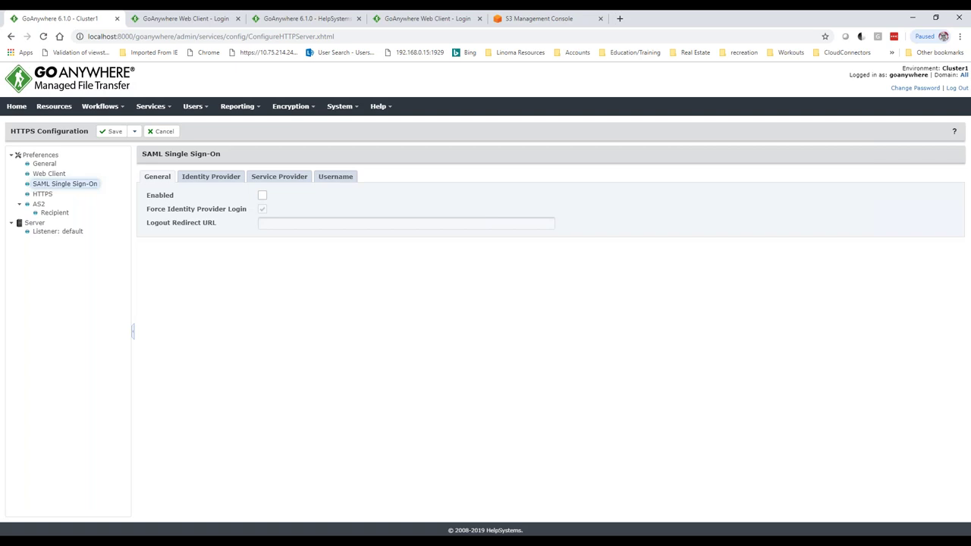
pyautogui.click(43, 195)
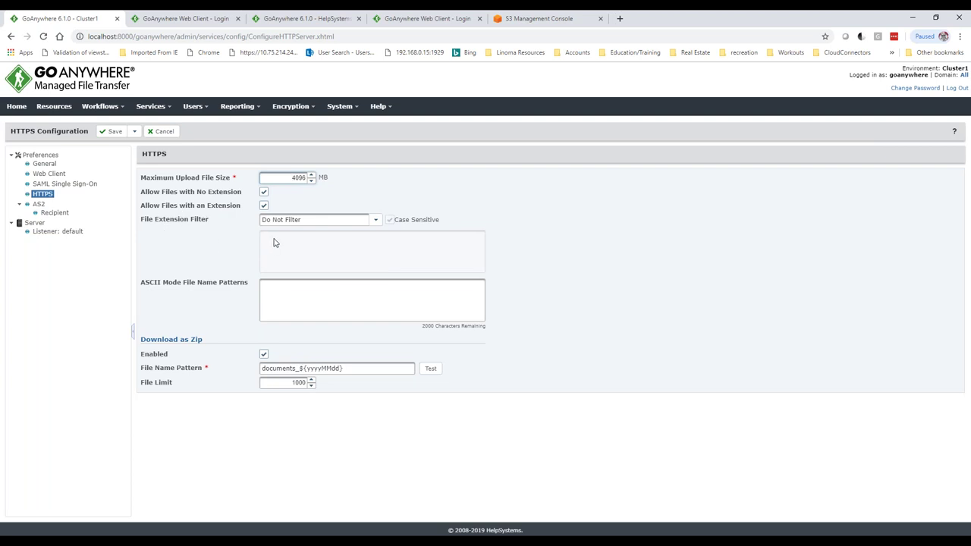
# - Check the default listener's SSL protocols and cipher suites, then cancel the HTTPS configuration
pyautogui.click(50, 233)
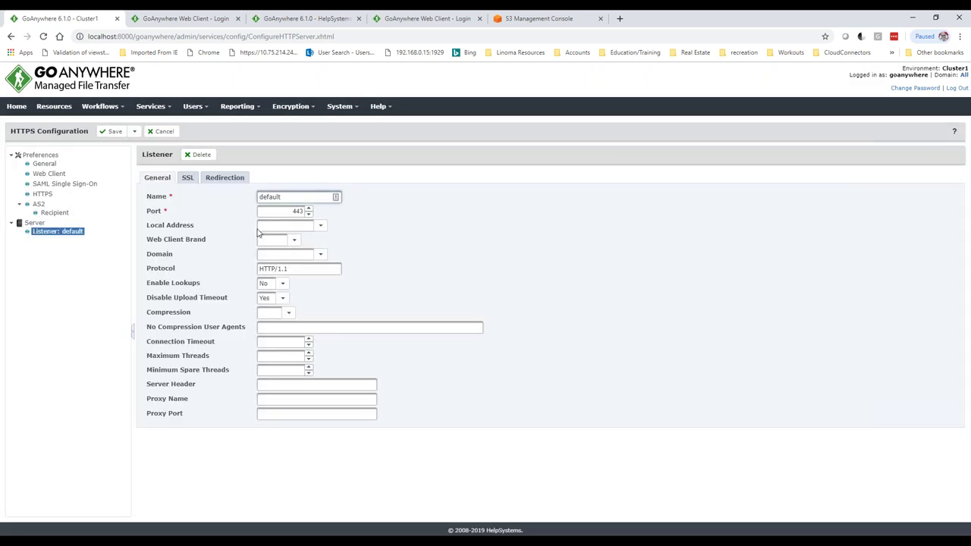
pyautogui.click(187, 178)
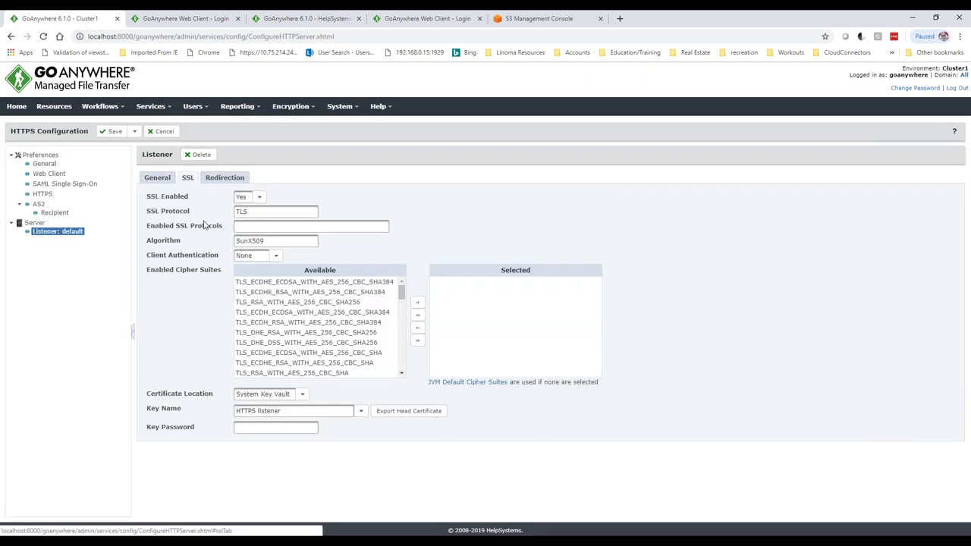
pyautogui.click(238, 227)
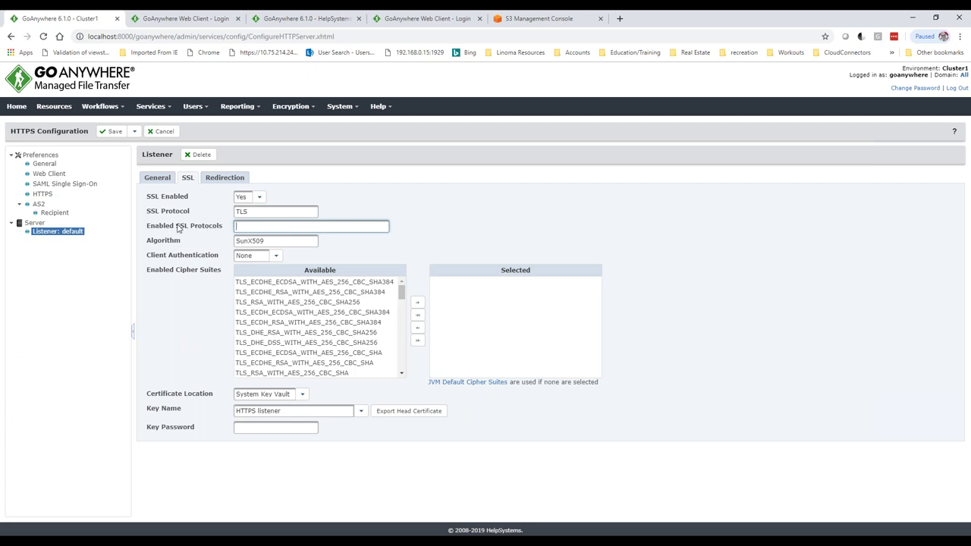
pyautogui.scroll(-1, 402, 335)
pyautogui.scroll(-5, 402, 335)
pyautogui.scroll(2, 400, 341)
pyautogui.moveTo(402, 342); pyautogui.dragTo(402, 302)
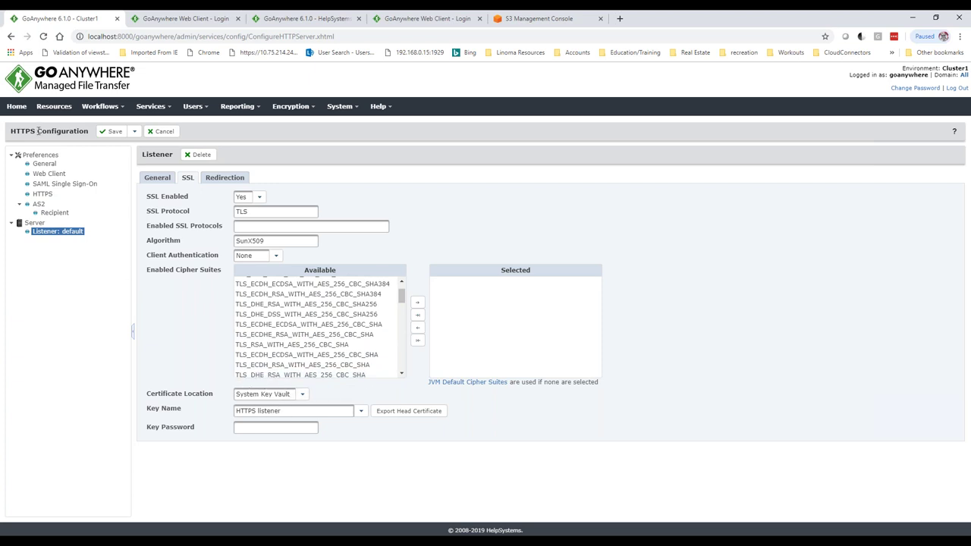
pyautogui.click(162, 131)
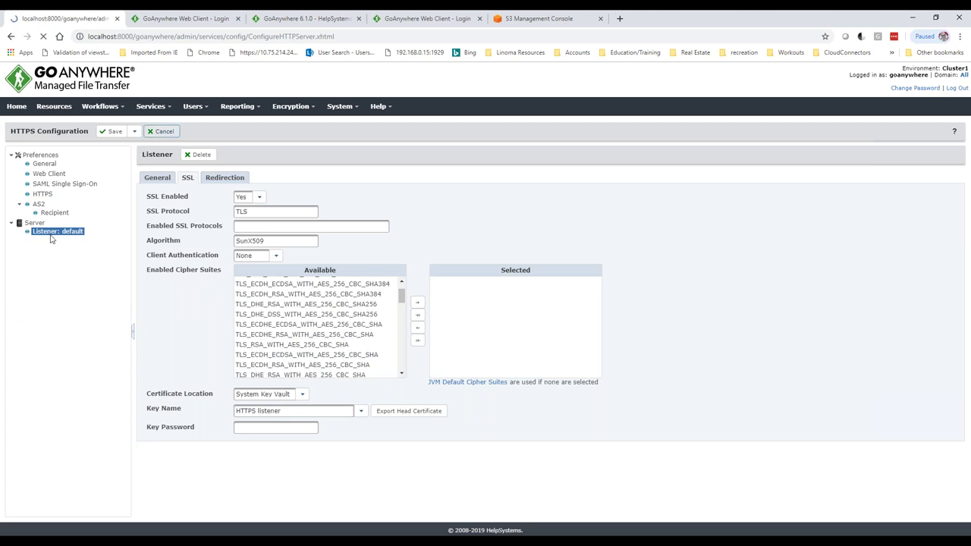
# - Edit the SFTP service and review its upload restrictions and server algorithms, keeping minimum DH key size 1024
pyautogui.click(13, 220)
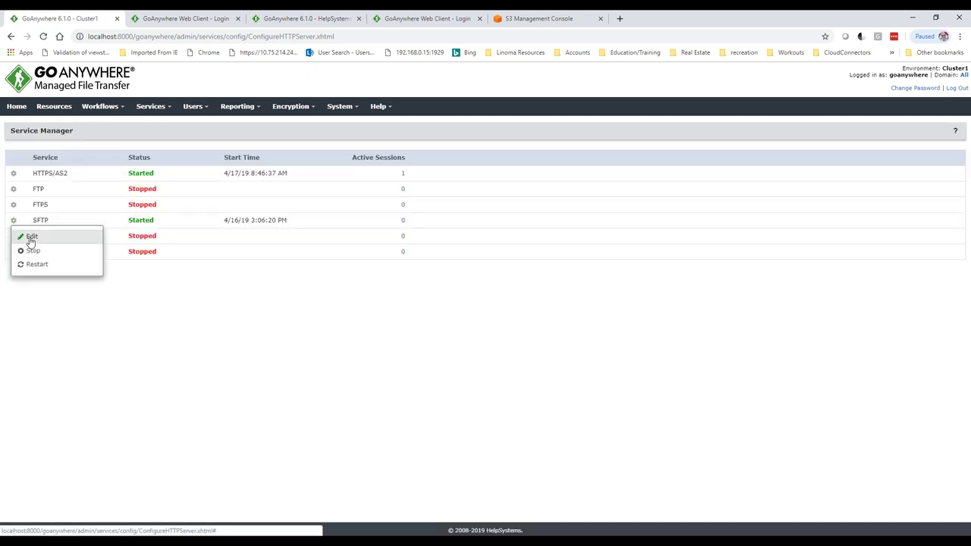
pyautogui.click(28, 236)
pyautogui.click(62, 173)
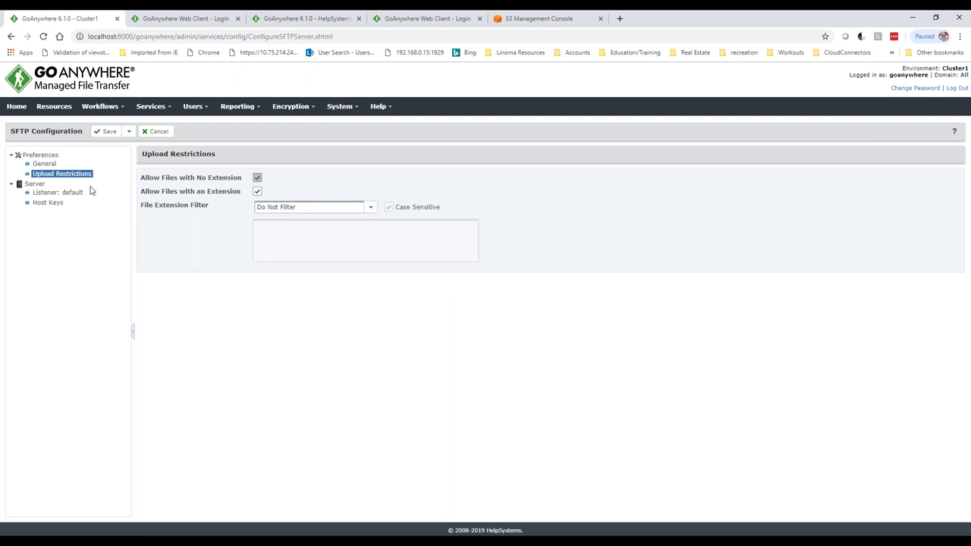
pyautogui.click(35, 184)
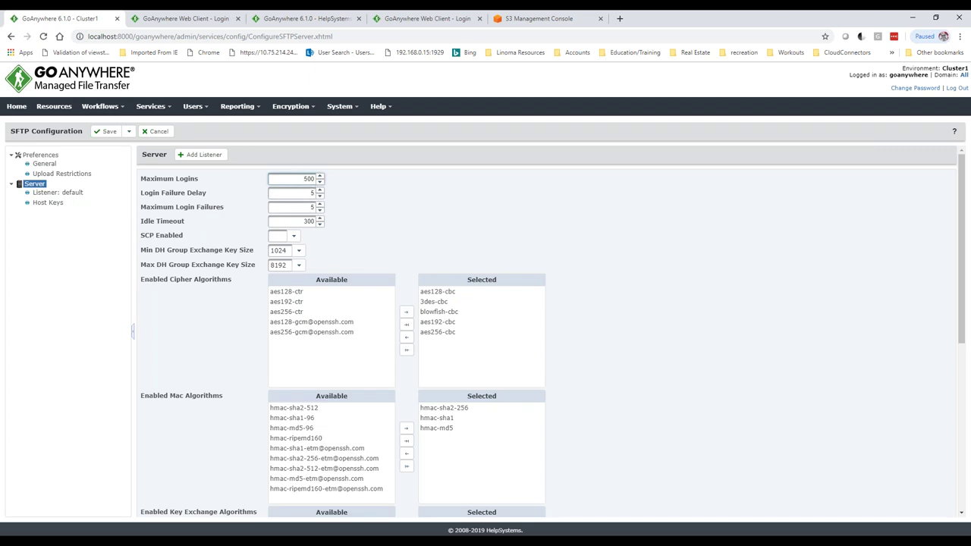
pyautogui.click(298, 251)
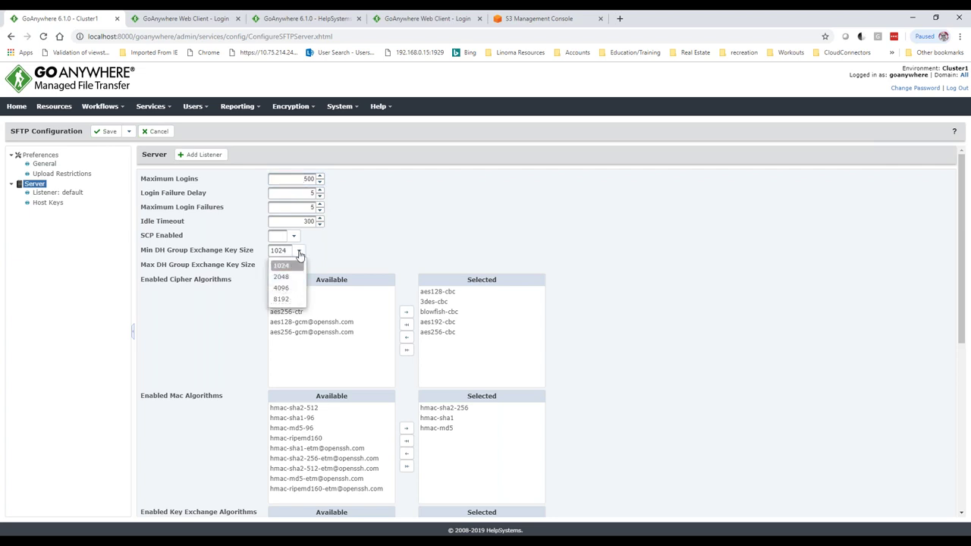
pyautogui.click(298, 251)
pyautogui.scroll(-2, 602, 234)
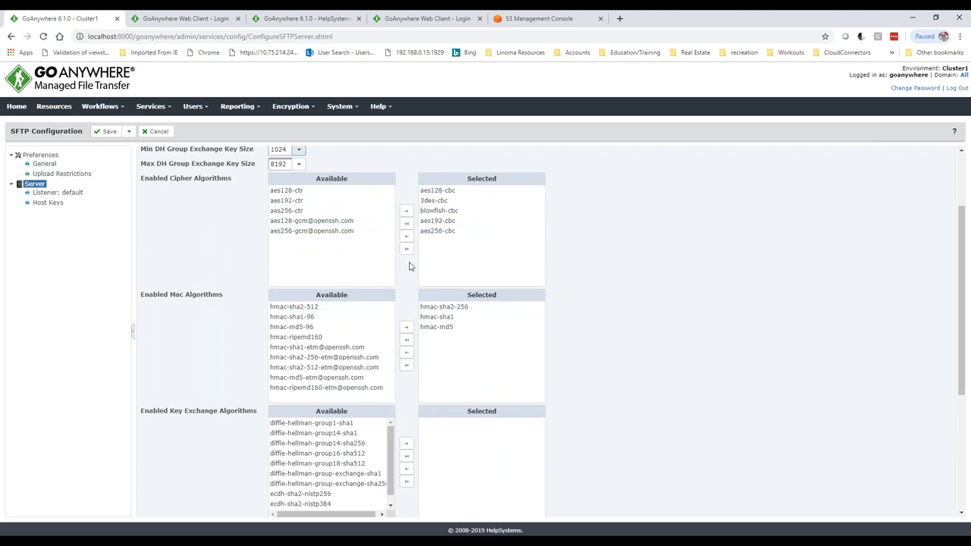
pyautogui.click(292, 106)
# - Test the connection of the Linoma Encrypted Amazon S3 bucket resource and close the results
pyautogui.click(57, 111)
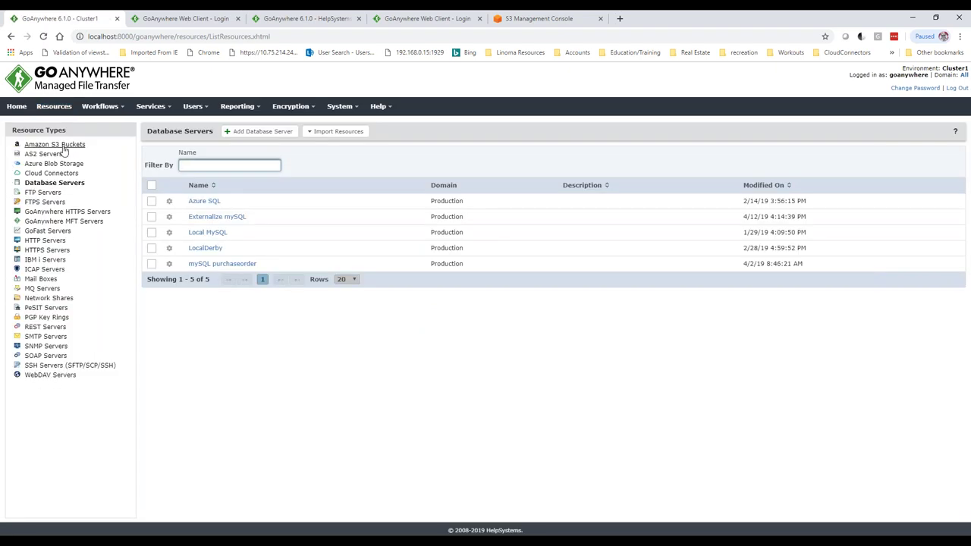
pyautogui.click(65, 144)
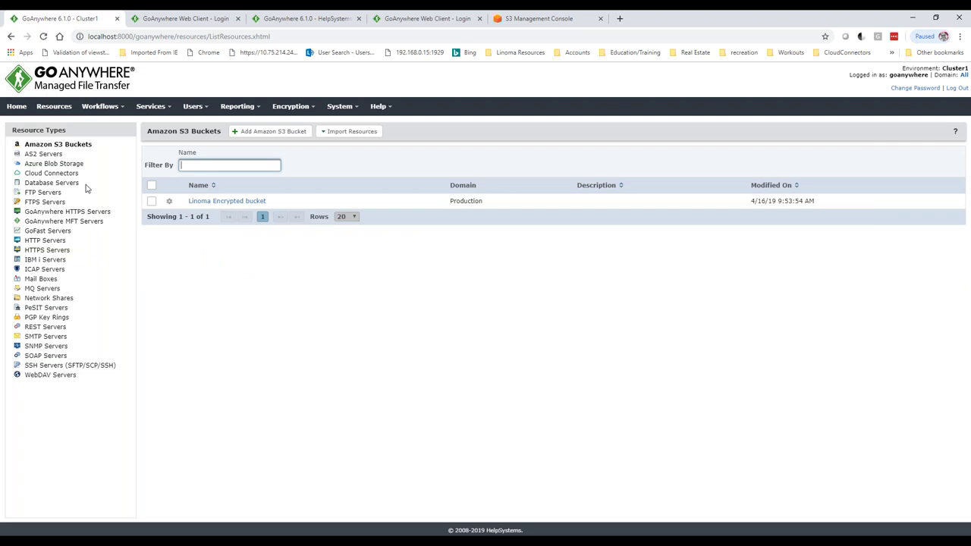
pyautogui.click(206, 203)
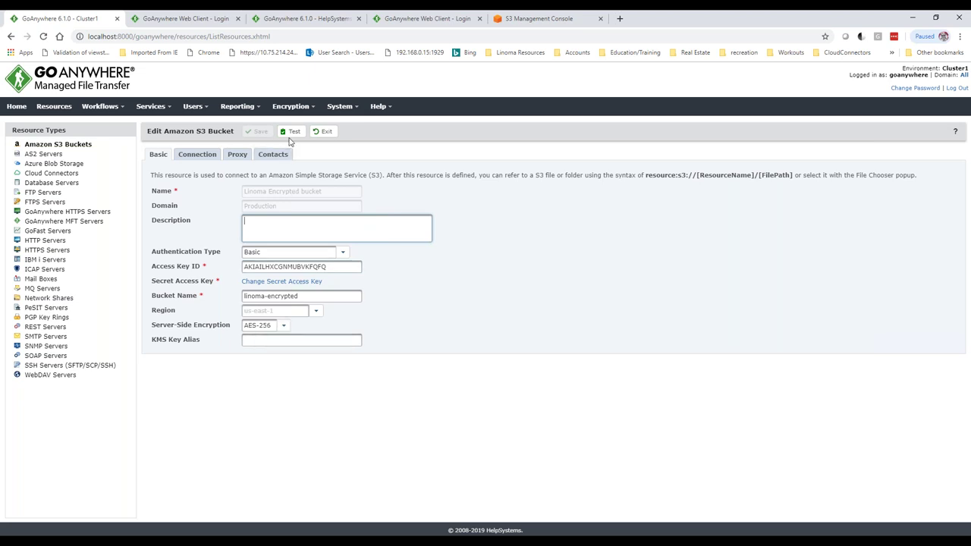
pyautogui.click(291, 132)
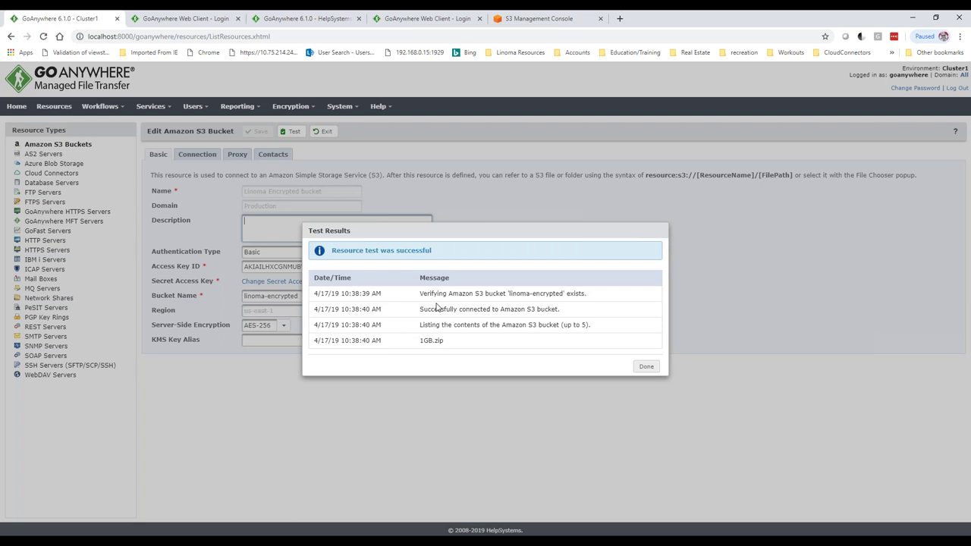
pyautogui.click(646, 367)
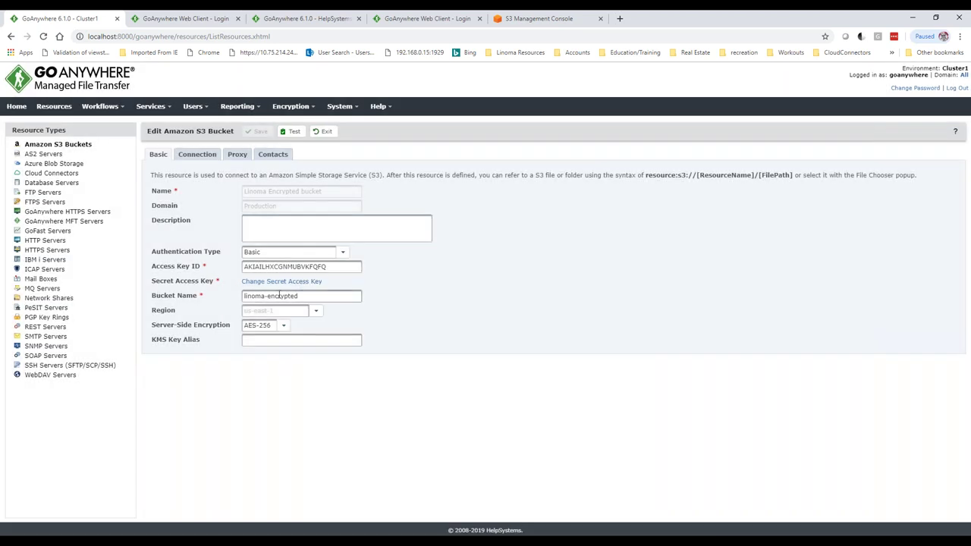
# - Browse the Database Servers, SSH Servers and ICAP Servers resource lists
pyautogui.click(50, 184)
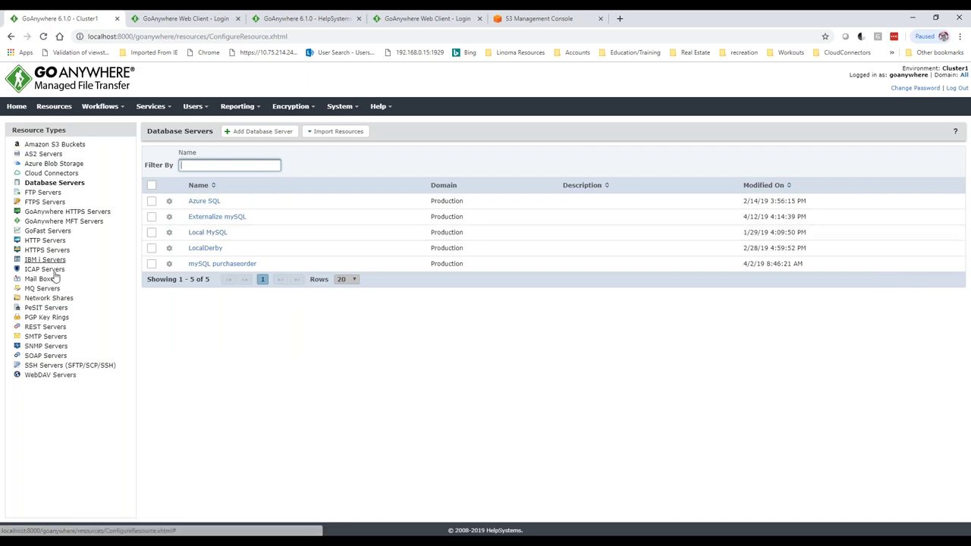
pyautogui.click(66, 367)
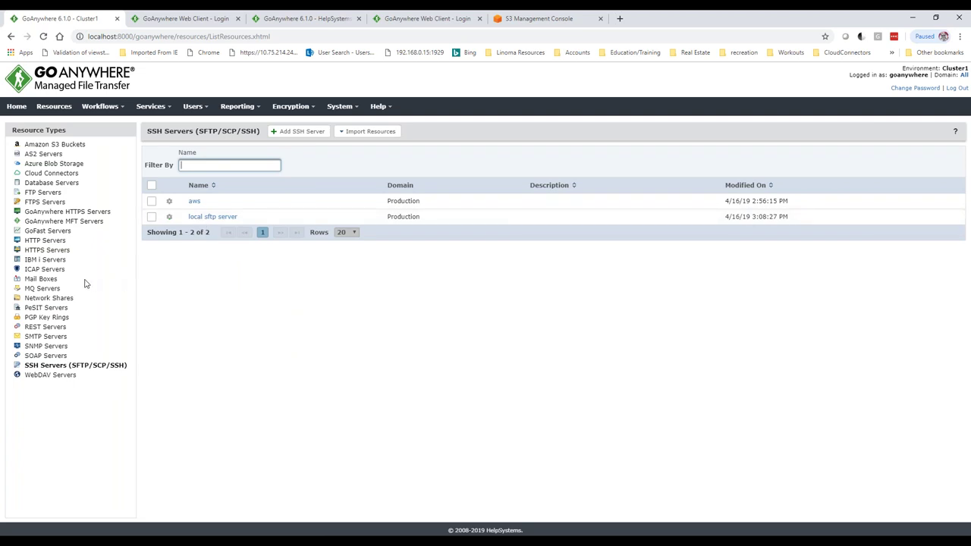
pyautogui.click(46, 270)
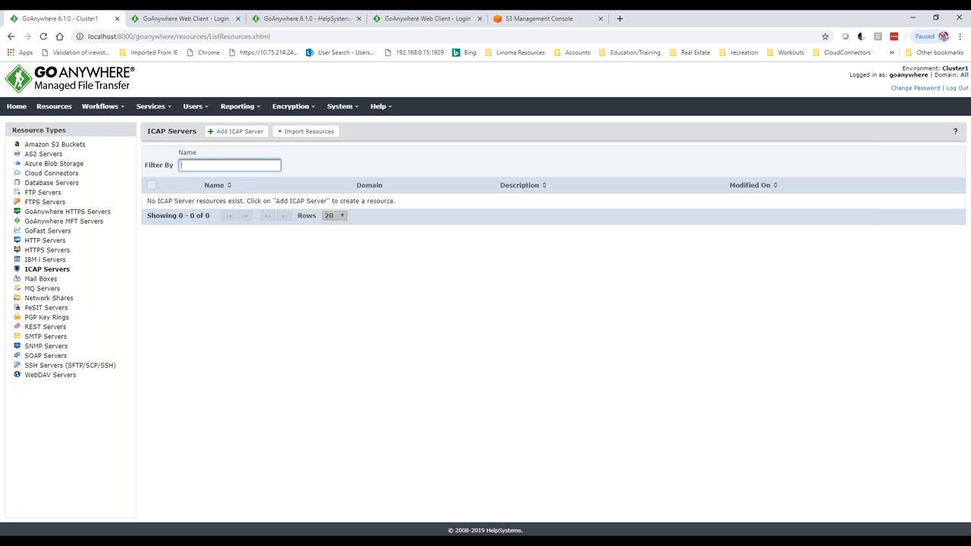
# - Open the email parse attachment project from the projects list, then return to the list
pyautogui.click(122, 114)
pyautogui.click(123, 125)
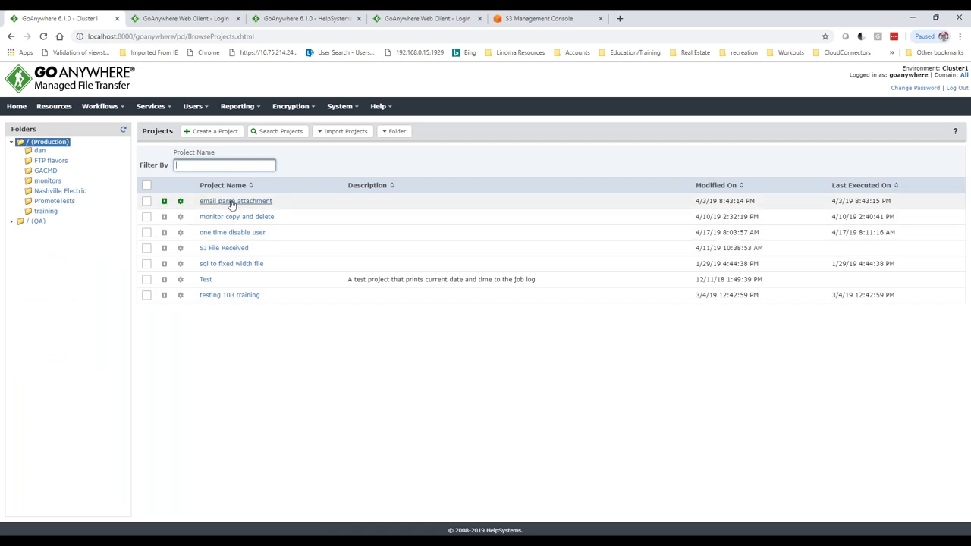
pyautogui.click(233, 202)
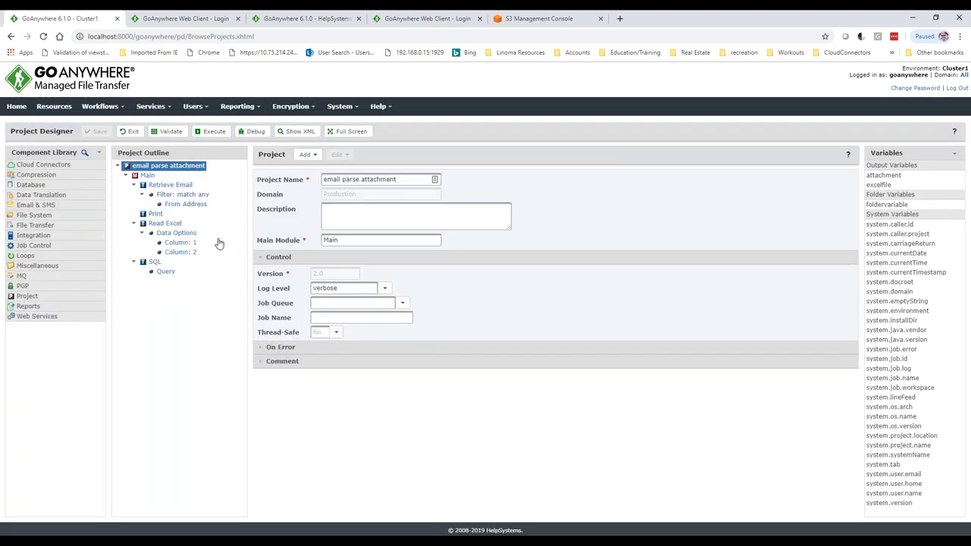
pyautogui.click(129, 131)
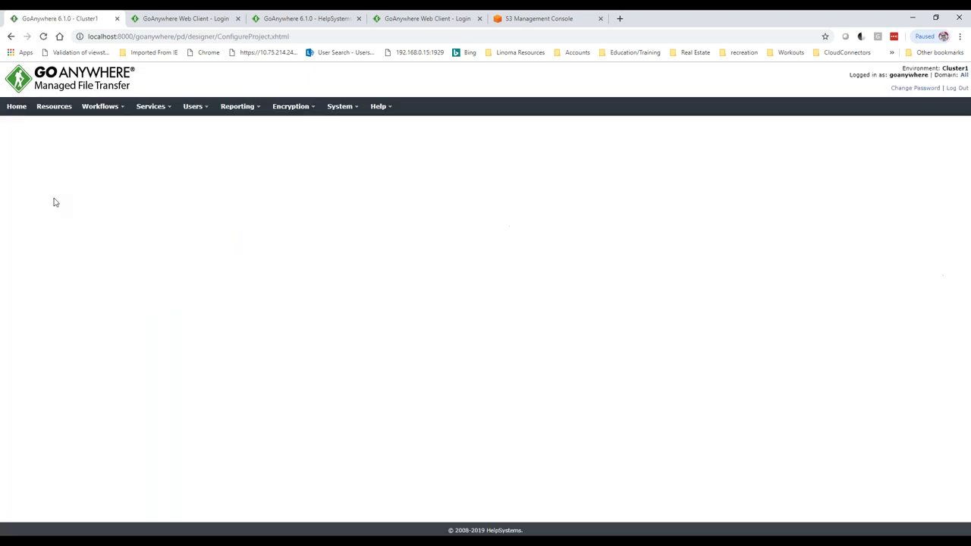
# - Review the FTP flavors folder permissions, then reopen email parse attachment from Production
pyautogui.rightClick(47, 162)
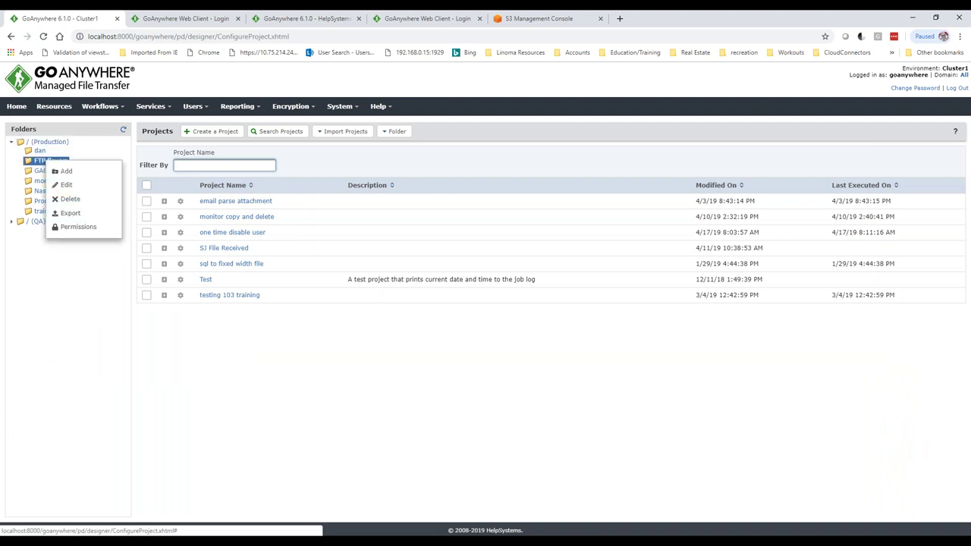
pyautogui.click(75, 227)
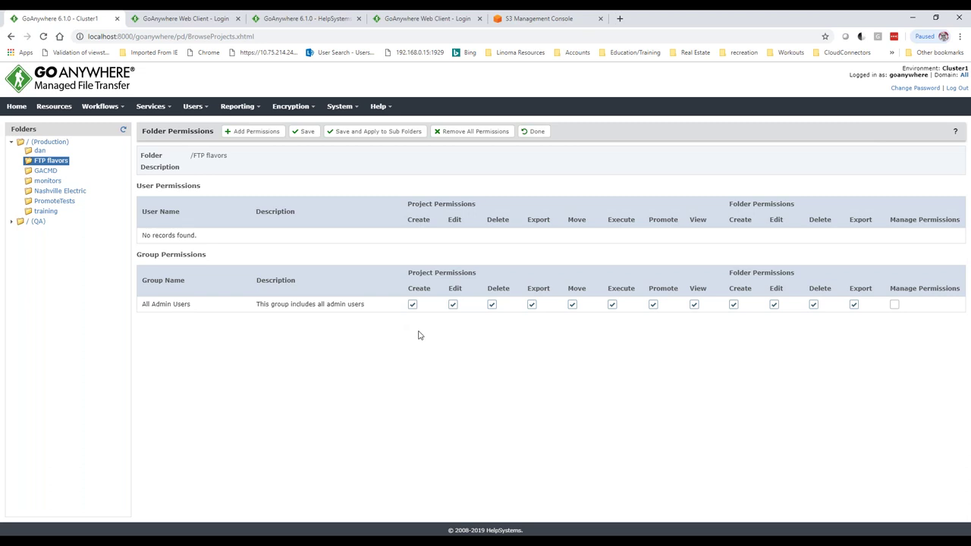
pyautogui.click(46, 142)
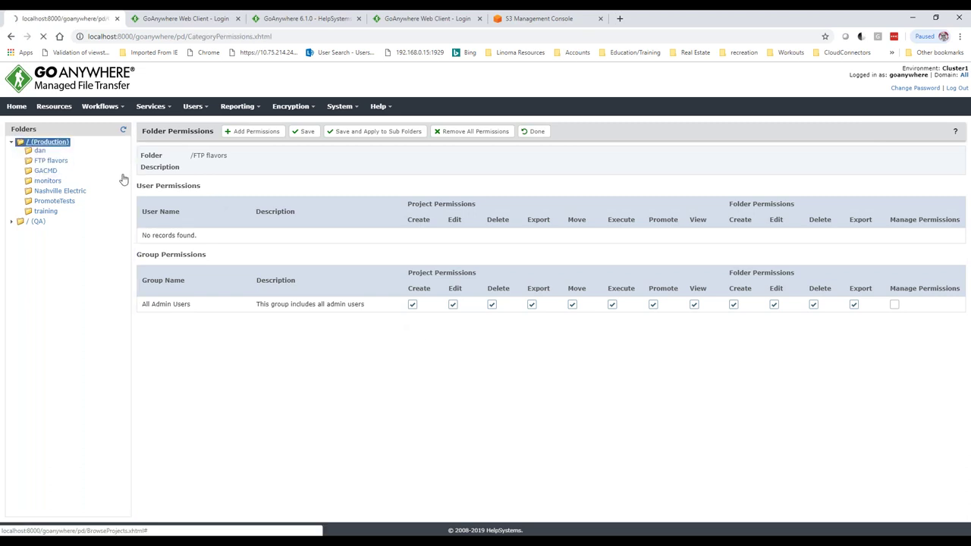
pyautogui.click(227, 203)
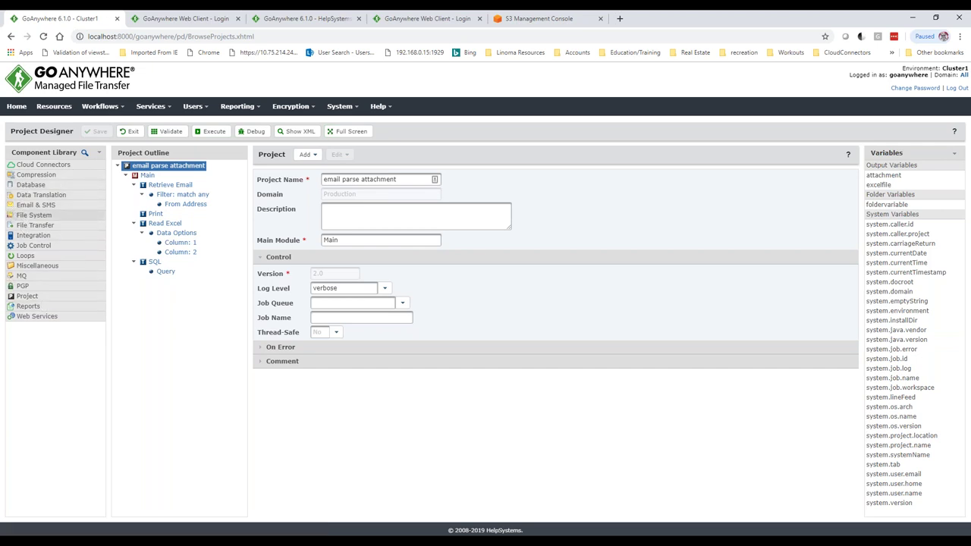
# - Demo adding a File System Copy task, then review Retrieve Email and its From Address filter
pyautogui.click(32, 215)
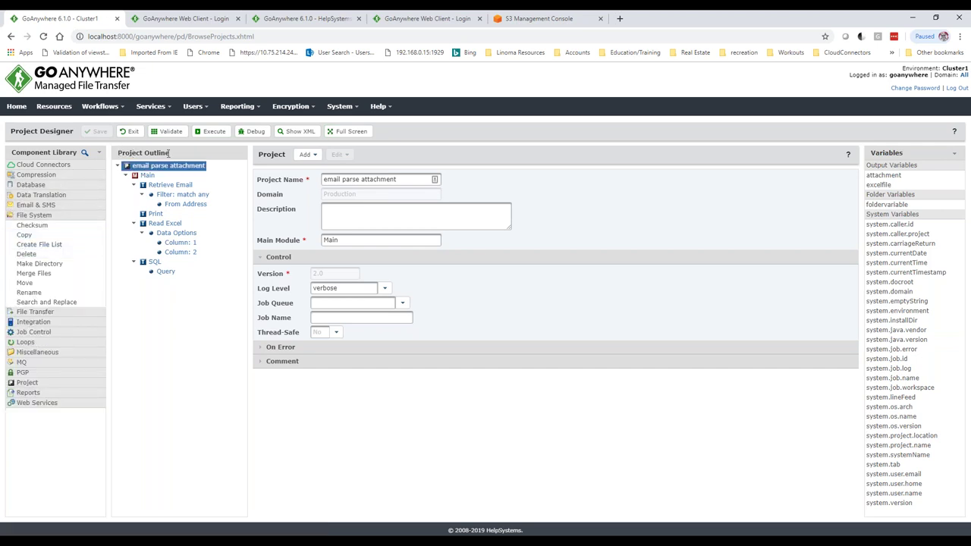
pyautogui.moveTo(29, 235); pyautogui.dragTo(152, 199)
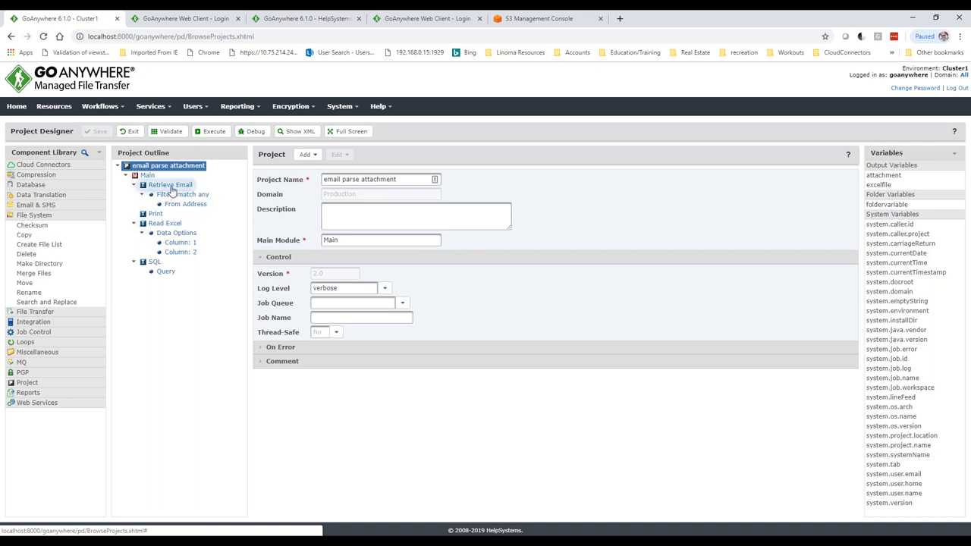
pyautogui.click(171, 187)
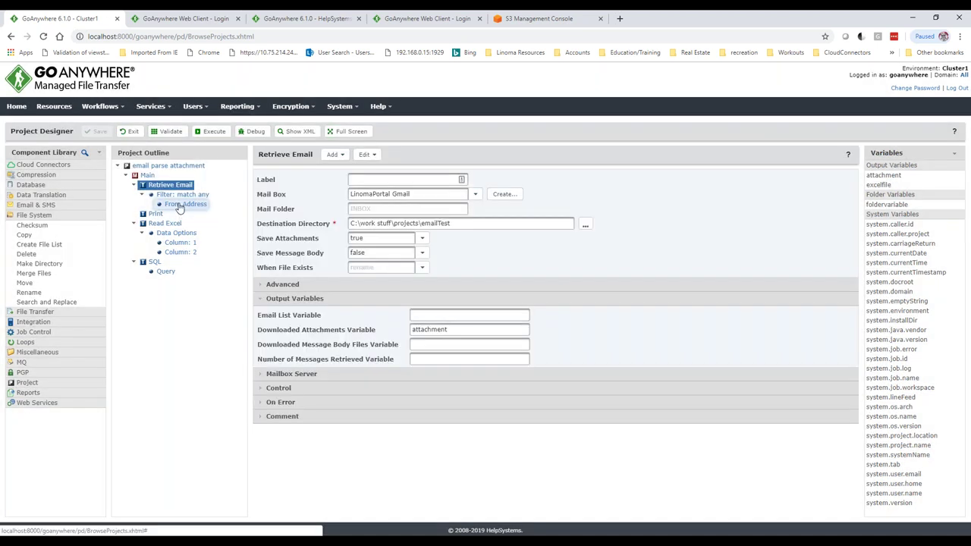
pyautogui.click(179, 206)
# - Review the Read Excel task (${attachment}, data options, columns 1-2) and the SQL task's query
pyautogui.click(162, 225)
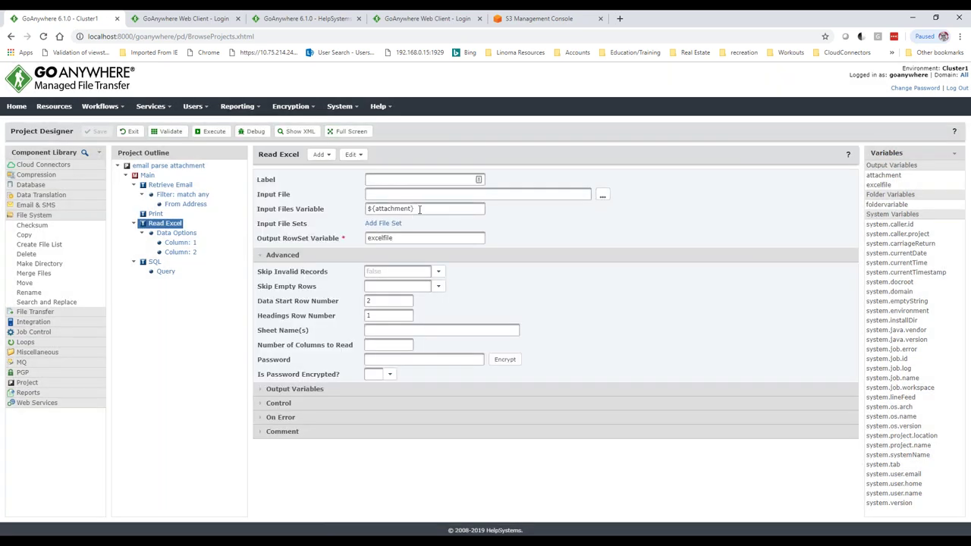
pyautogui.click(419, 209)
pyautogui.click(175, 234)
pyautogui.click(180, 243)
pyautogui.click(181, 253)
pyautogui.click(154, 263)
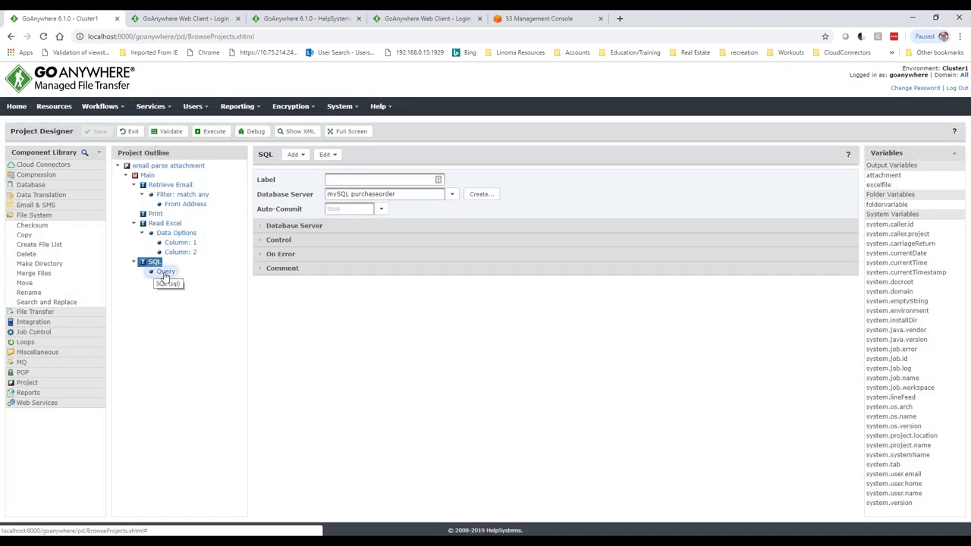
pyautogui.click(165, 272)
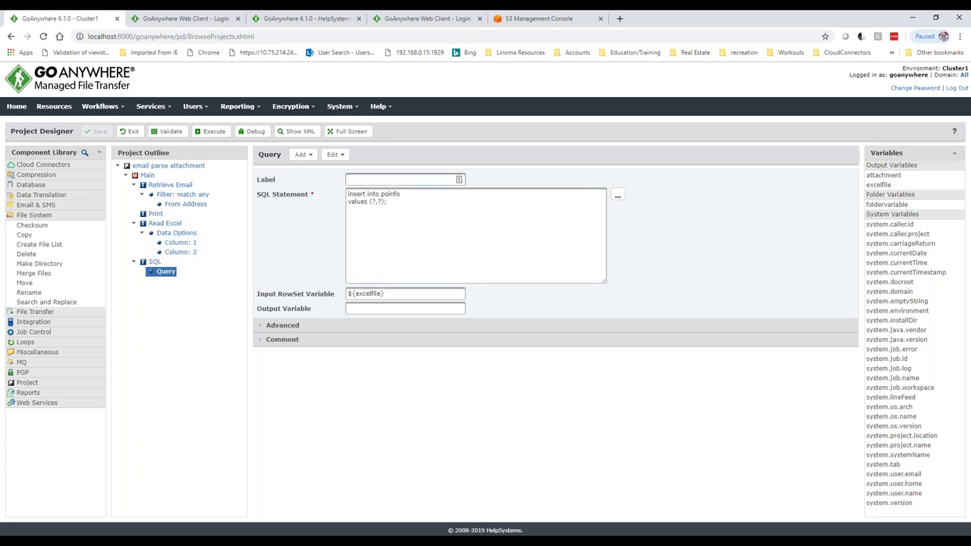
pyautogui.click(165, 223)
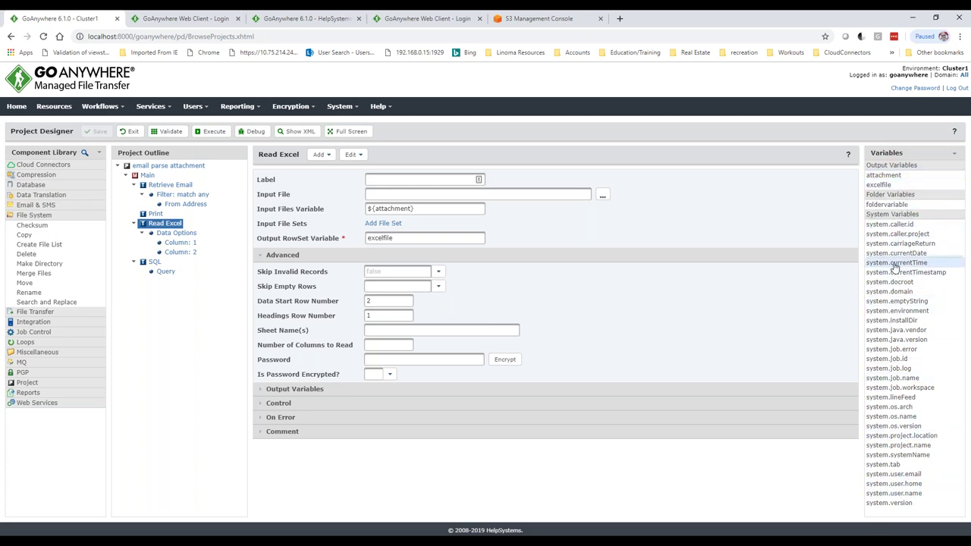
# - Go to Encryption > Key Management System to list the key vaults
pyautogui.moveTo(897, 267)
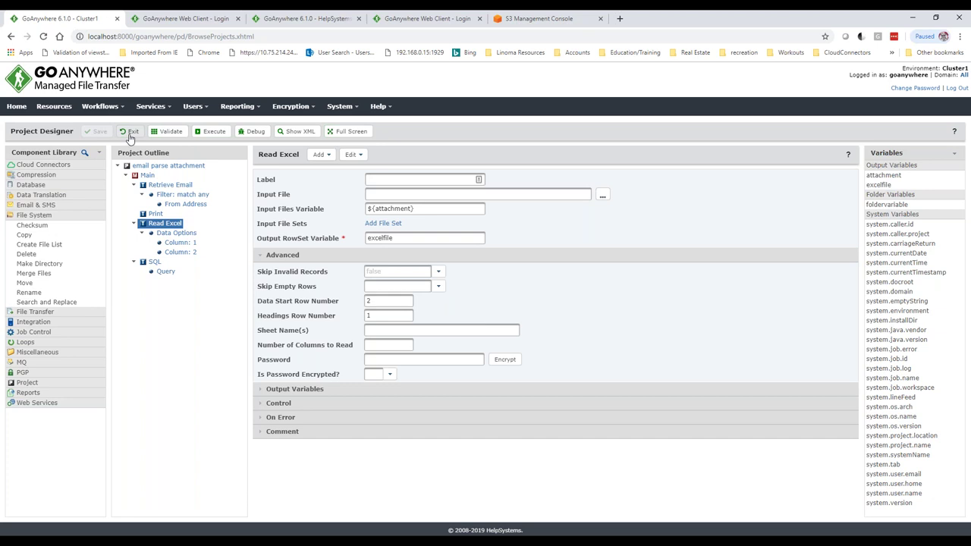
pyautogui.click(312, 108)
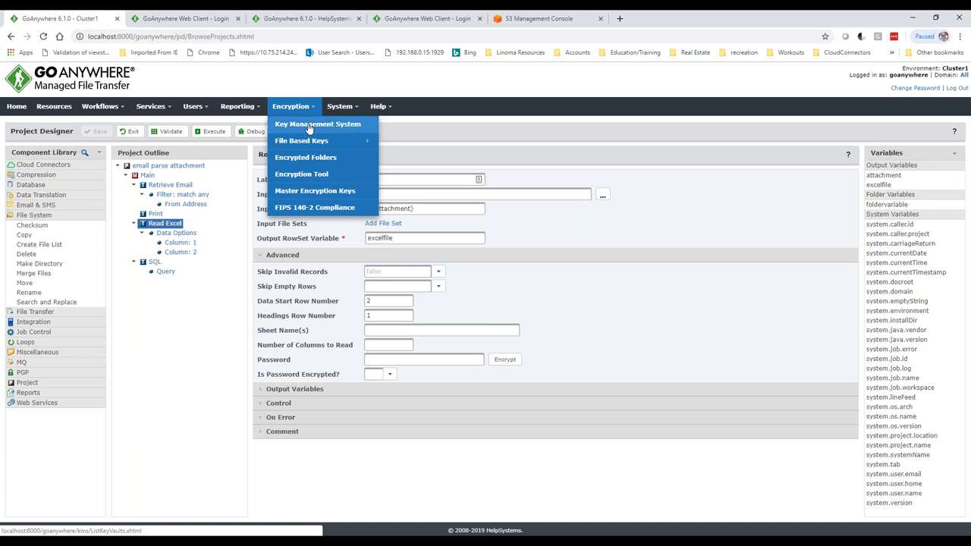
pyautogui.click(310, 126)
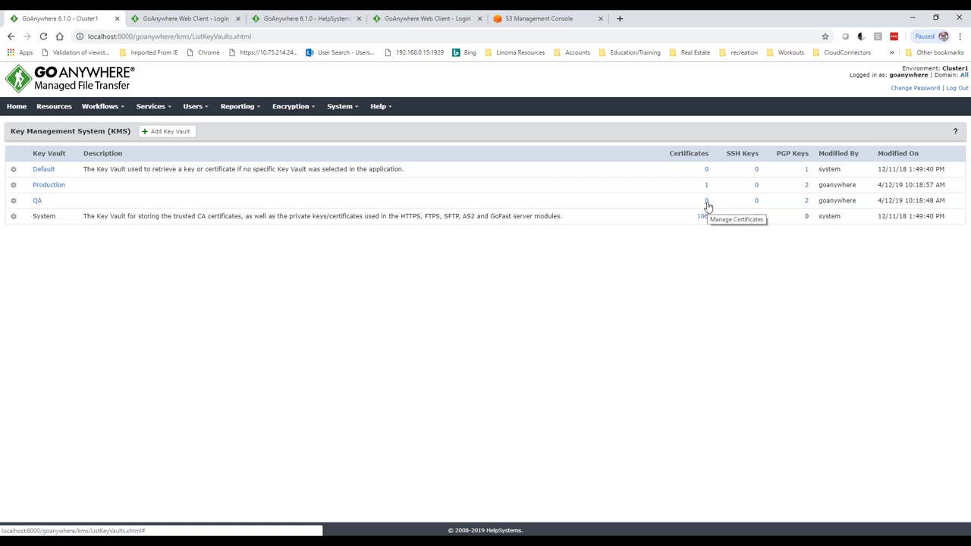
# - In the QA vault, start certificate akdjs with its password and common name security.mydomain.com
pyautogui.click(707, 203)
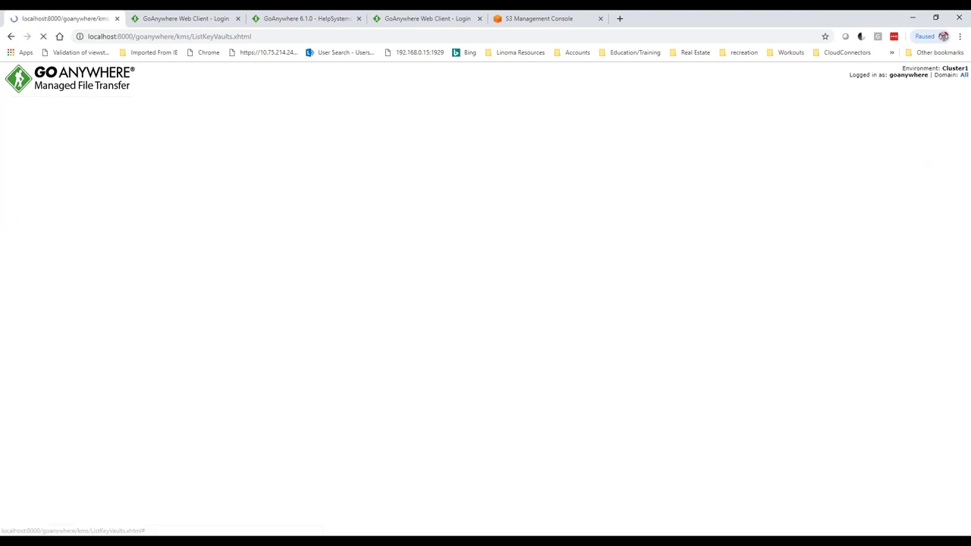
pyautogui.click(95, 134)
pyautogui.write('akdjs')
pyautogui.press('Tab')
pyautogui.press('Tab')
pyautogui.press('Tab')
pyautogui.press('Tab')
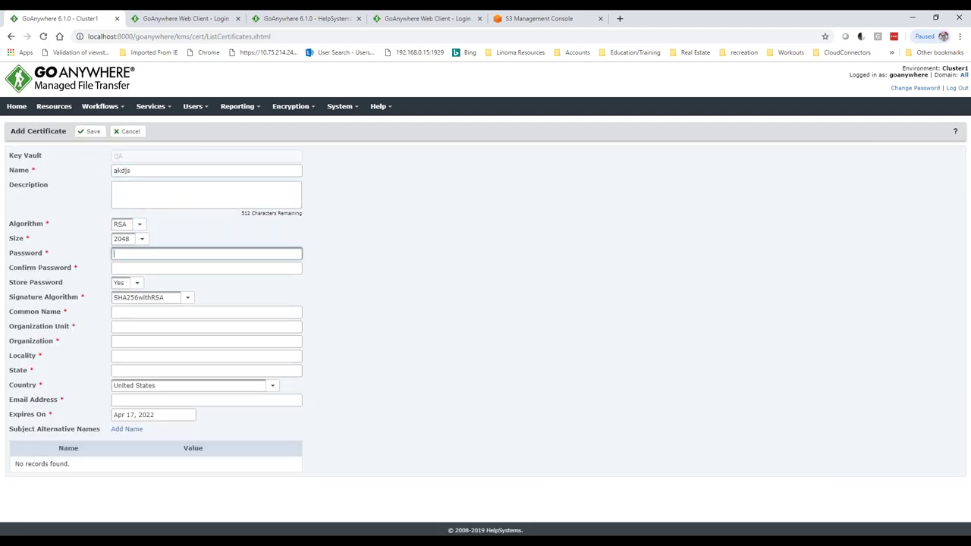
pyautogui.write('••••••••••••')
pyautogui.press('Tab')
pyautogui.write('•••••••••')
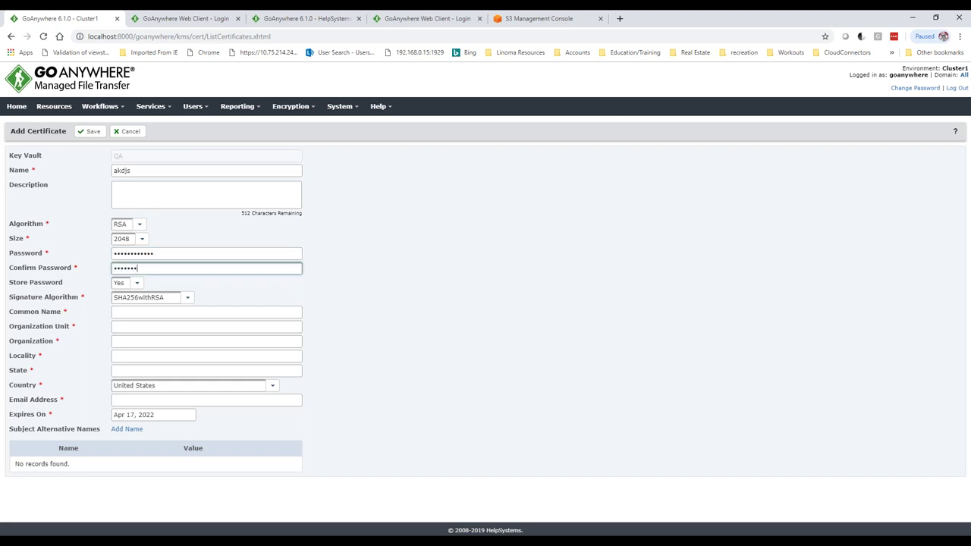
pyautogui.write('•••')
pyautogui.press('Tab')
pyautogui.press('Tab')
pyautogui.press('Tab')
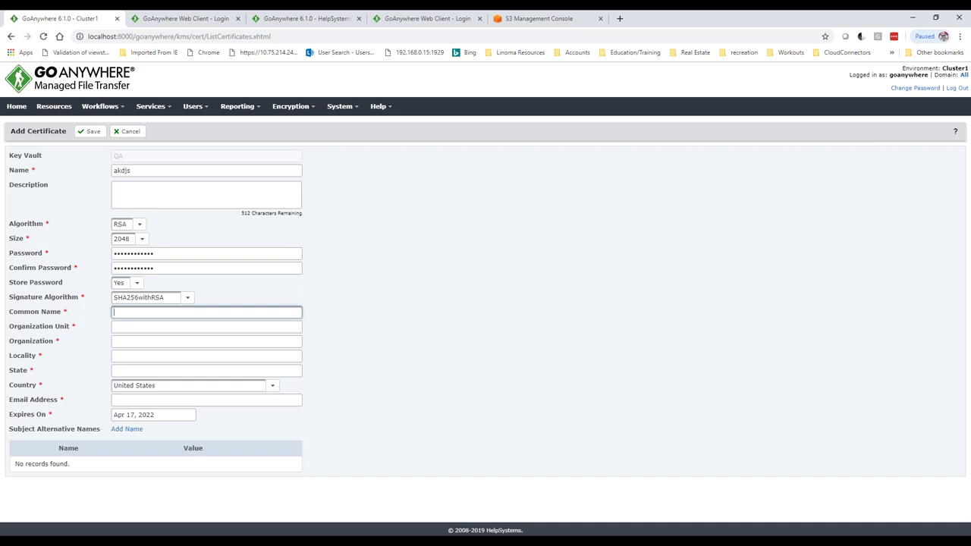
pyautogui.write('security.mydomain.com')
# - Fill Organization Unit, Organization, Locality, State and Email with placeholder text like adkj and adk
pyautogui.moveTo(190, 312); pyautogui.dragTo(97, 329)
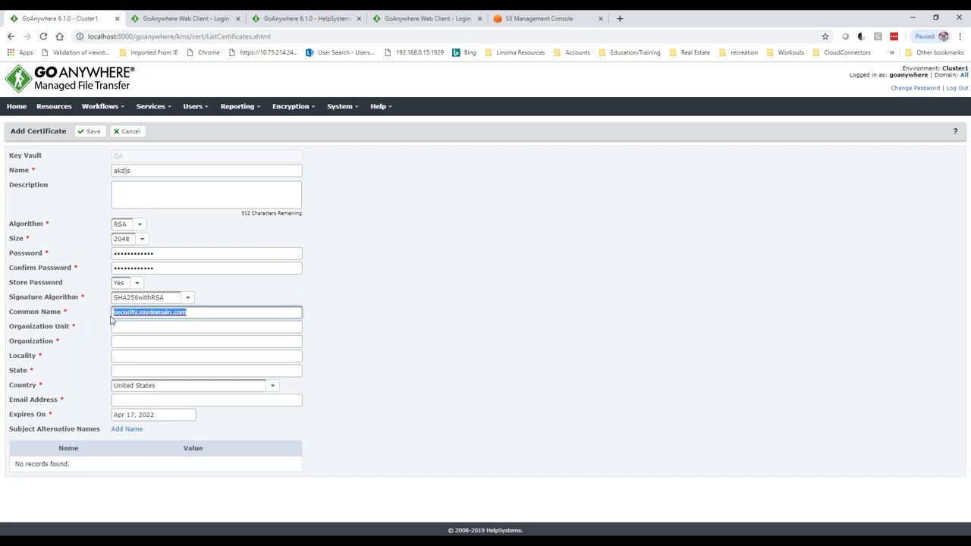
pyautogui.click(120, 326)
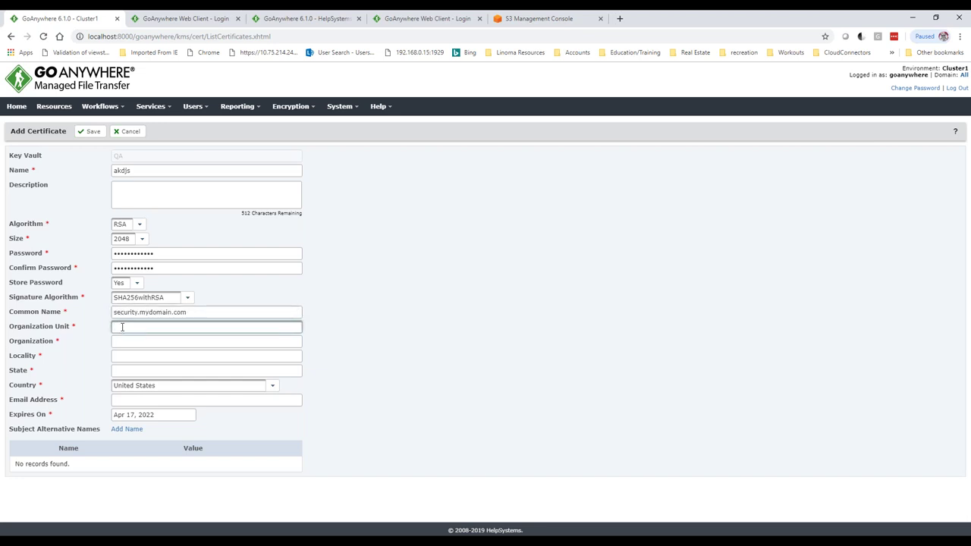
pyautogui.write('adkj')
pyautogui.press('Tab')
pyautogui.write('adk')
pyautogui.press('Tab')
pyautogui.write('adkf')
pyautogui.press('Tab')
pyautogui.write('adk')
pyautogui.press('Tab')
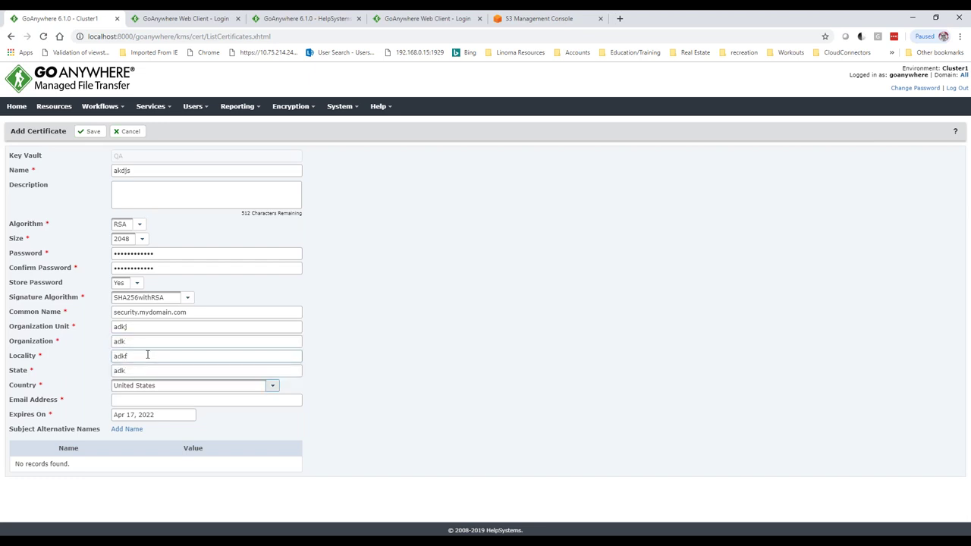
pyautogui.press('Tab')
pyautogui.write('adkj')
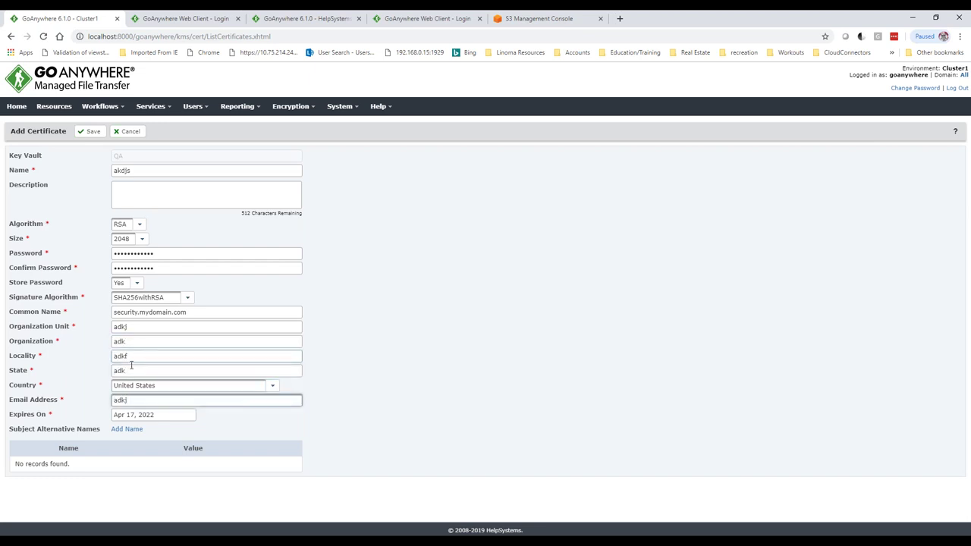
# - Add DNS Name alternative name securety.mydomain.com and save the akdjs certificate
pyautogui.click(116, 431)
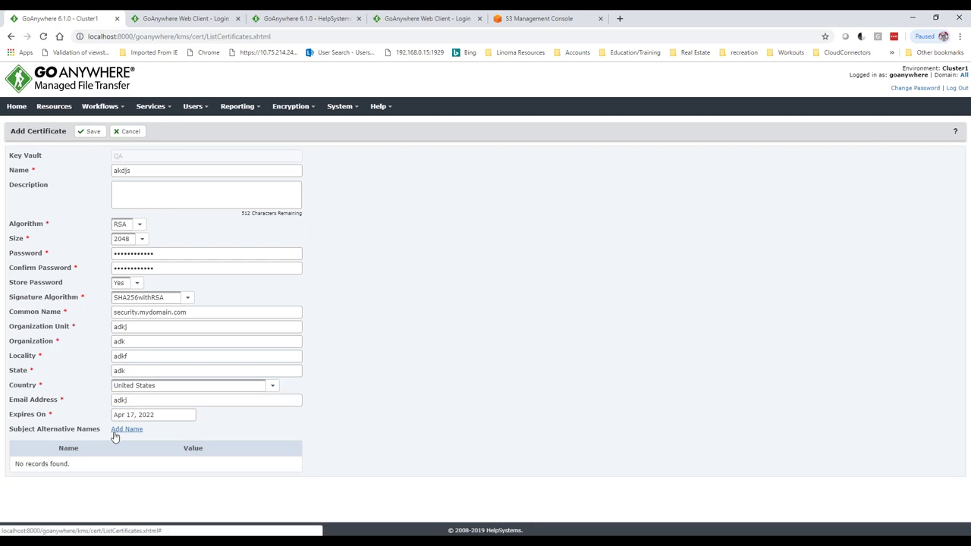
pyautogui.click(112, 464)
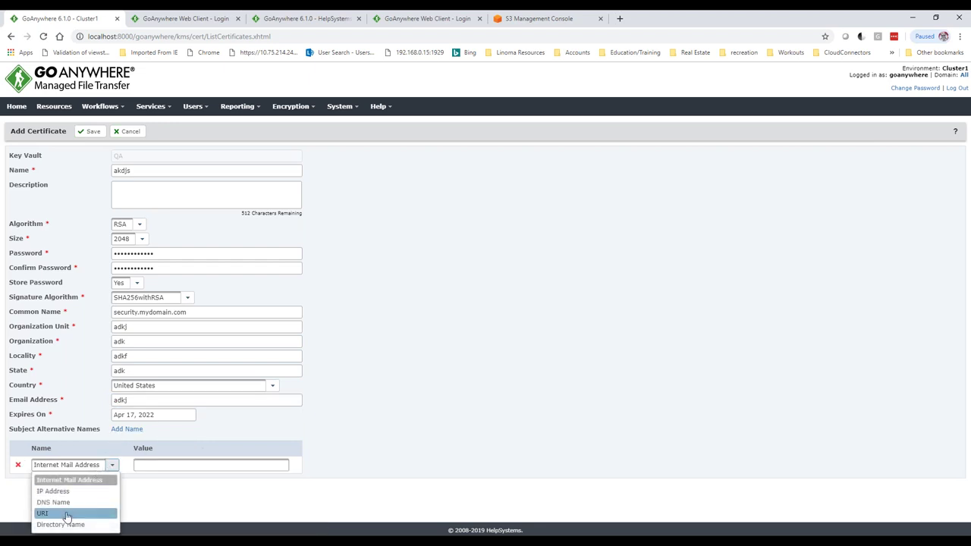
pyautogui.click(61, 502)
pyautogui.click(144, 465)
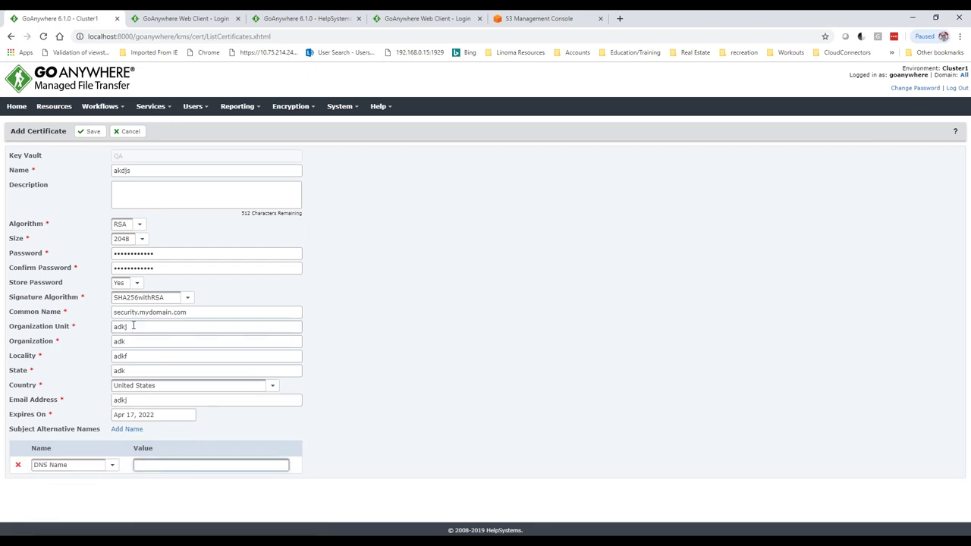
pyautogui.write('secure')
pyautogui.write('ty.mydomai')
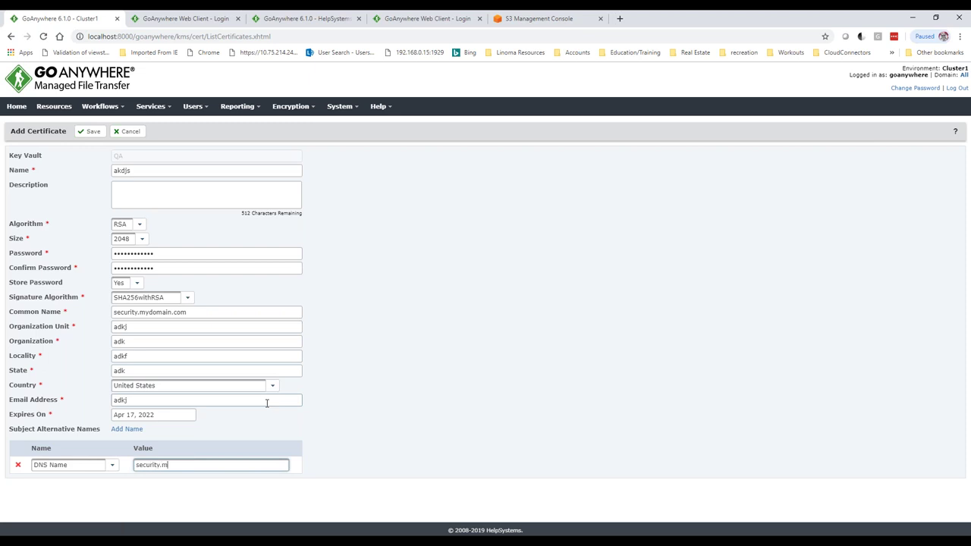
pyautogui.write('n.com')
pyautogui.click(92, 133)
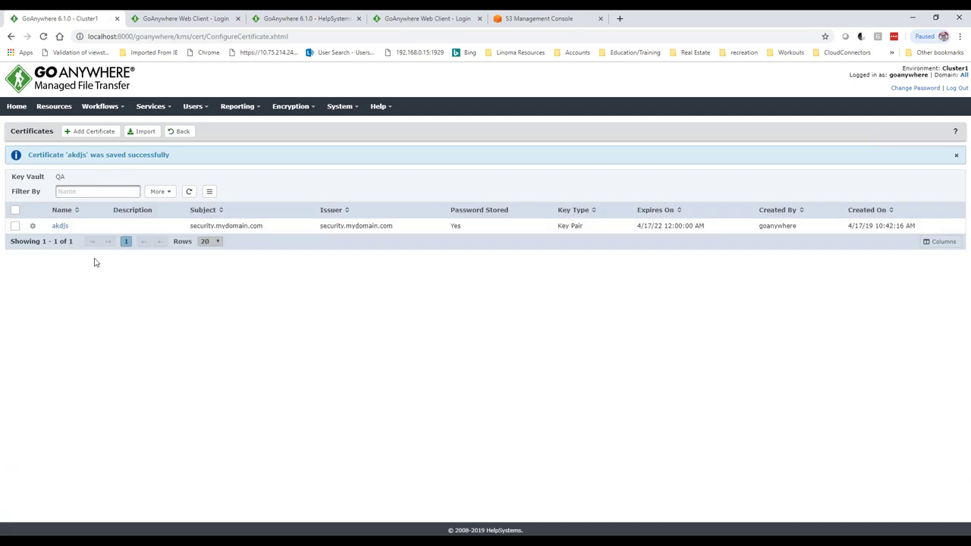
# - Generate a CSR for akdjs and inspect the request text in Notepad before closing it
pyautogui.click(33, 227)
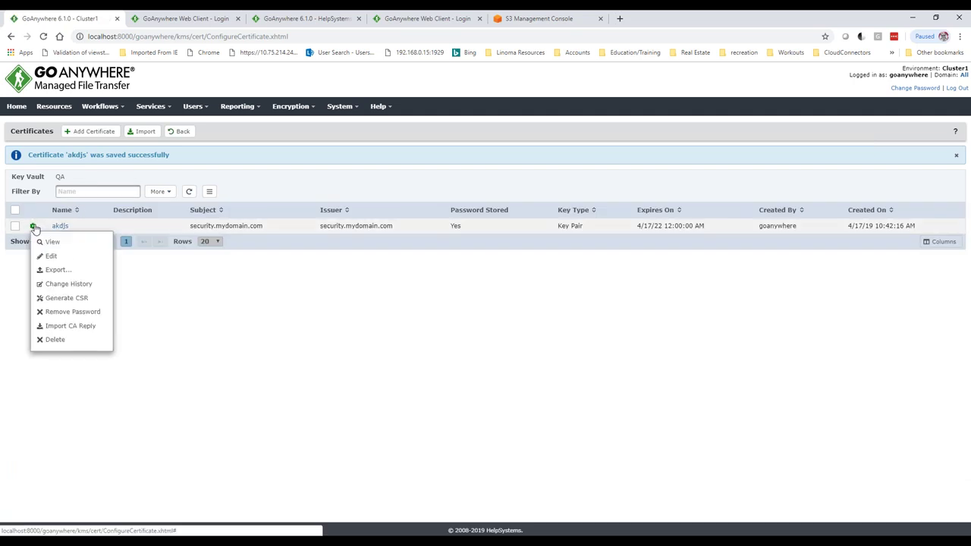
pyautogui.click(58, 299)
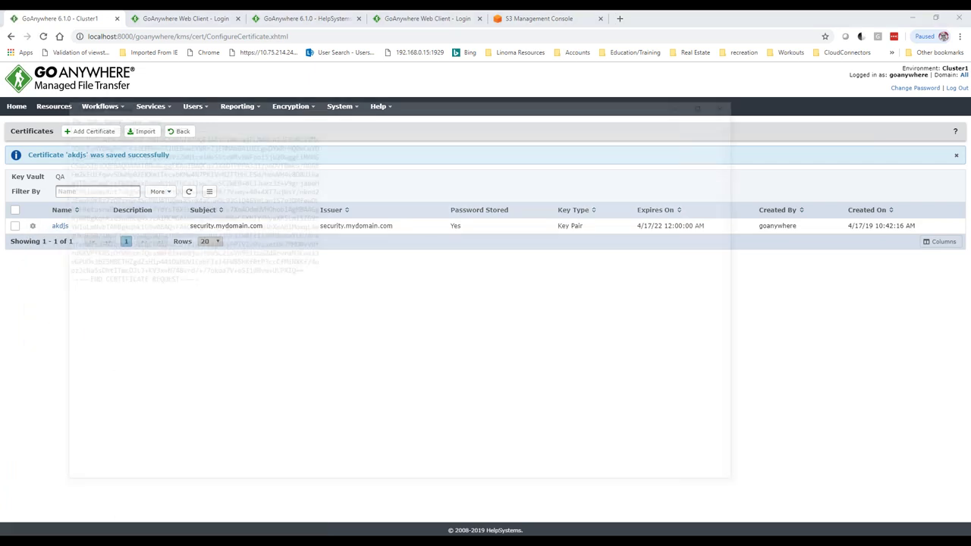
pyautogui.moveTo(219, 284); pyautogui.dragTo(55, 111)
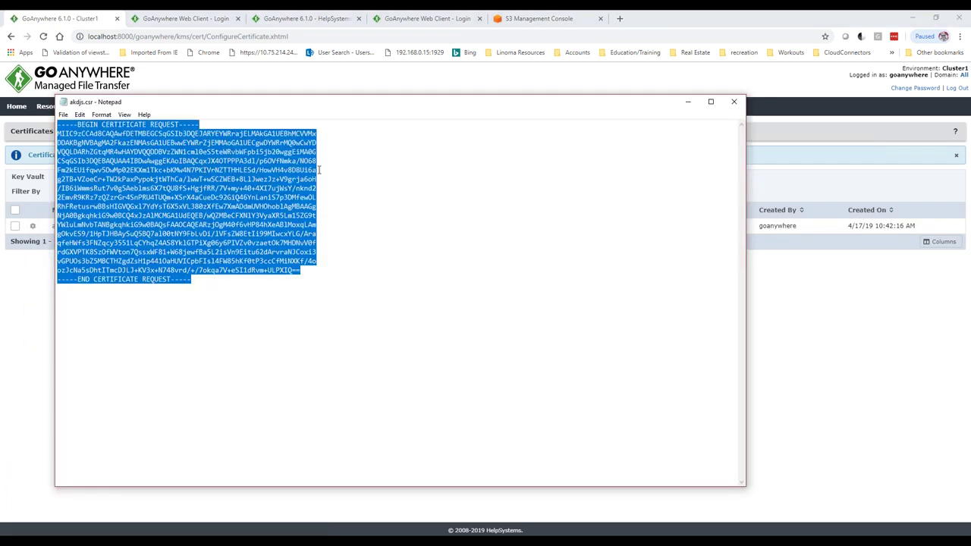
pyautogui.click(735, 102)
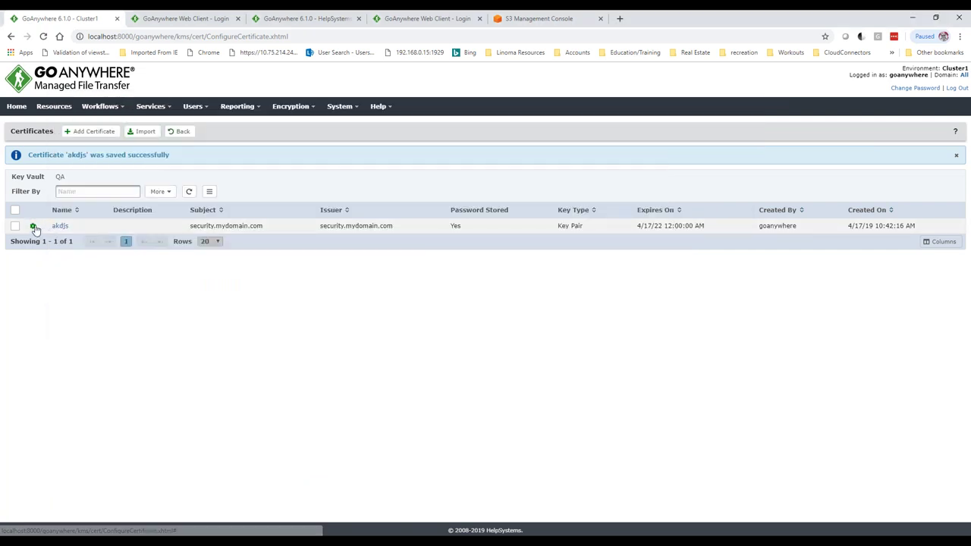
# - Reopen the akdjs actions menu near Import CA Reply and dismiss it without importing
pyautogui.click(34, 227)
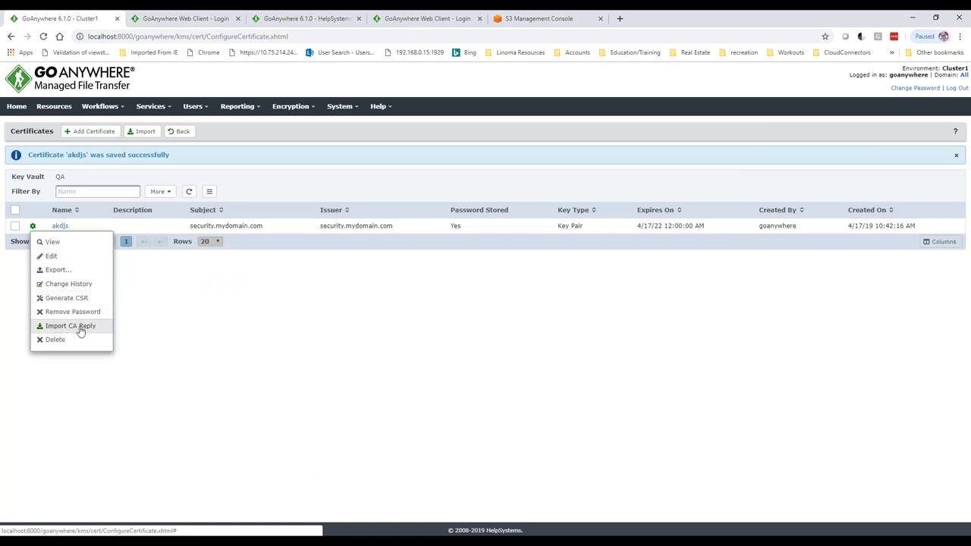
pyautogui.click(243, 332)
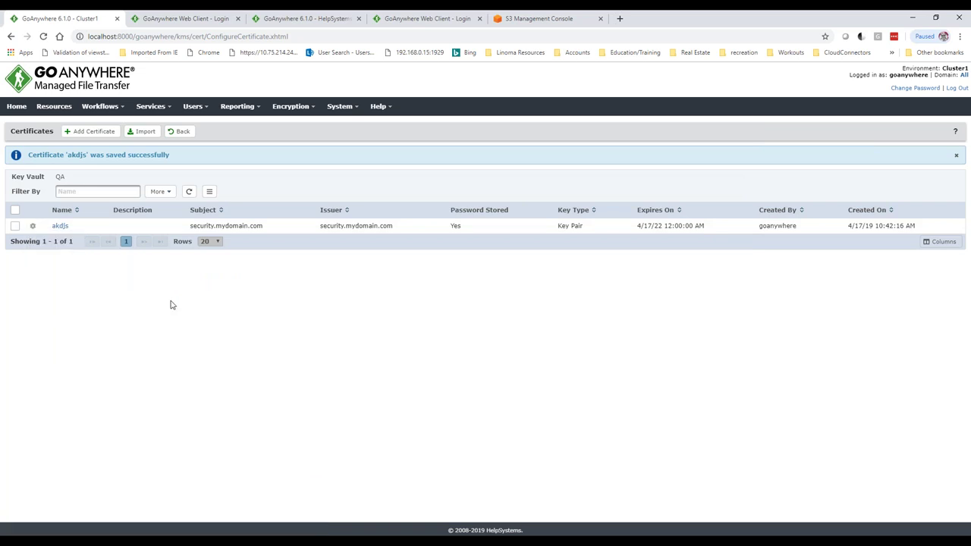
pyautogui.click(169, 110)
# - Visit the key vault list, then show Master Encryption Keys with notsamepassword and instance8000
pyautogui.click(306, 110)
pyautogui.click(306, 126)
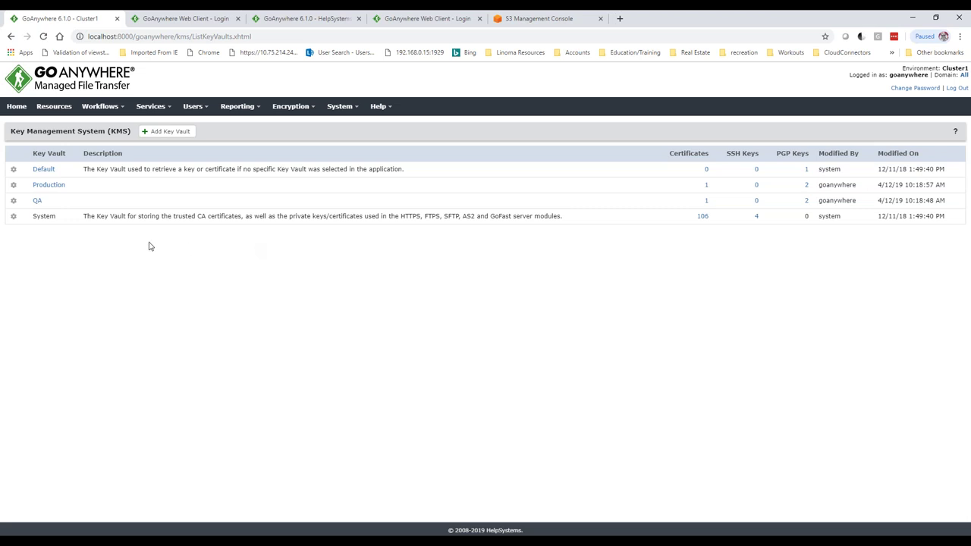
pyautogui.click(308, 110)
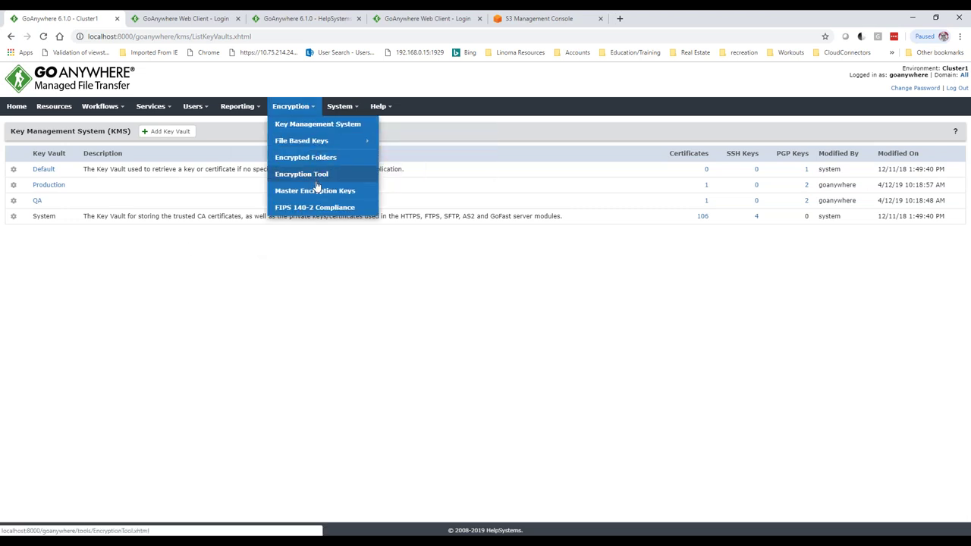
pyautogui.click(316, 191)
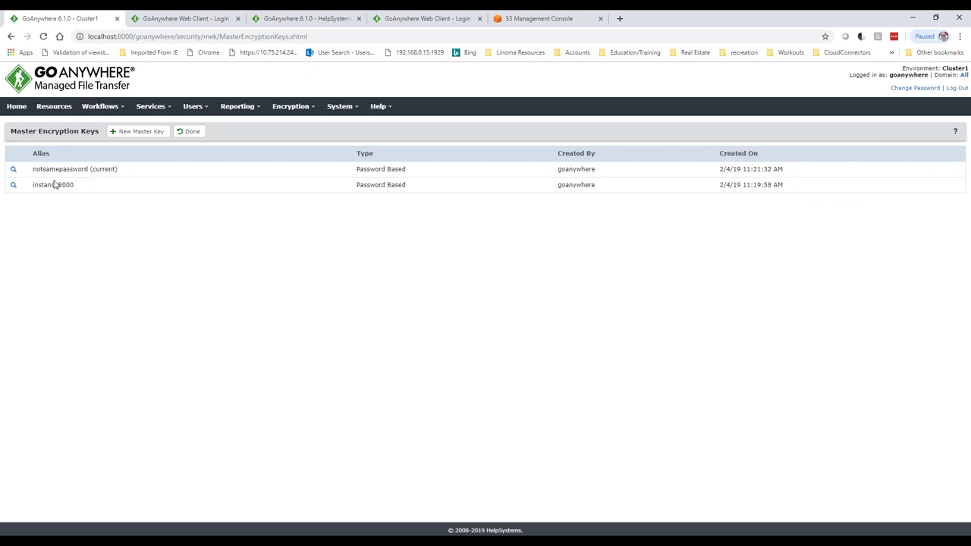
pyautogui.click(136, 132)
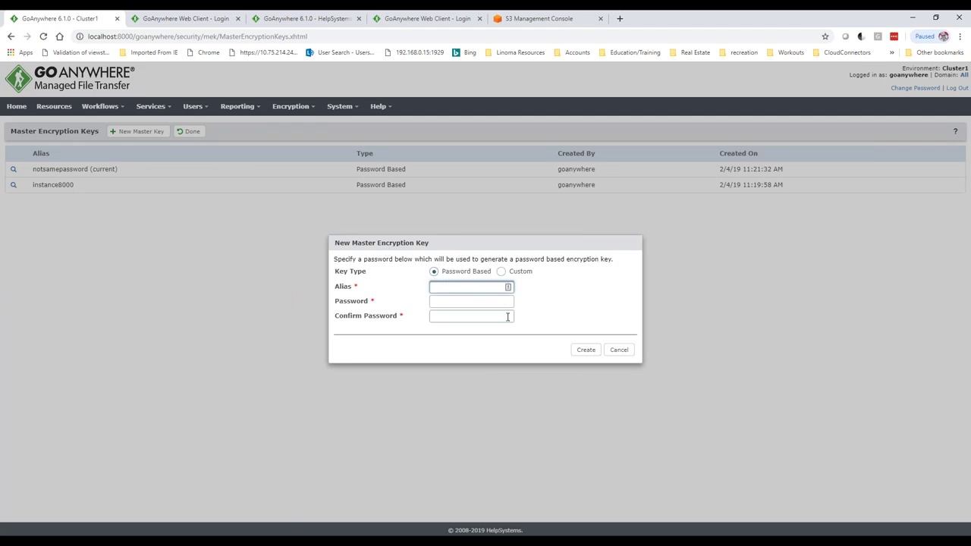
pyautogui.click(609, 357)
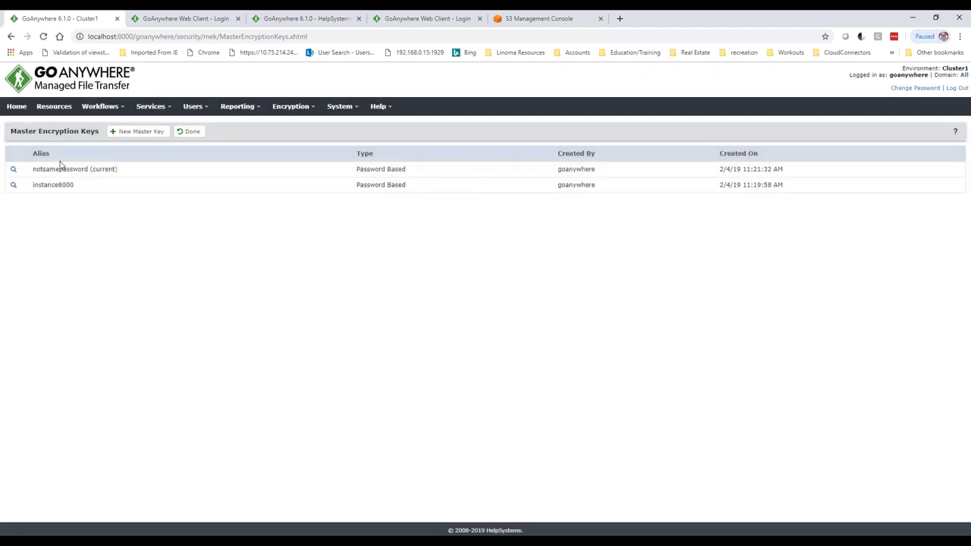
pyautogui.moveTo(119, 170); pyautogui.dragTo(27, 170)
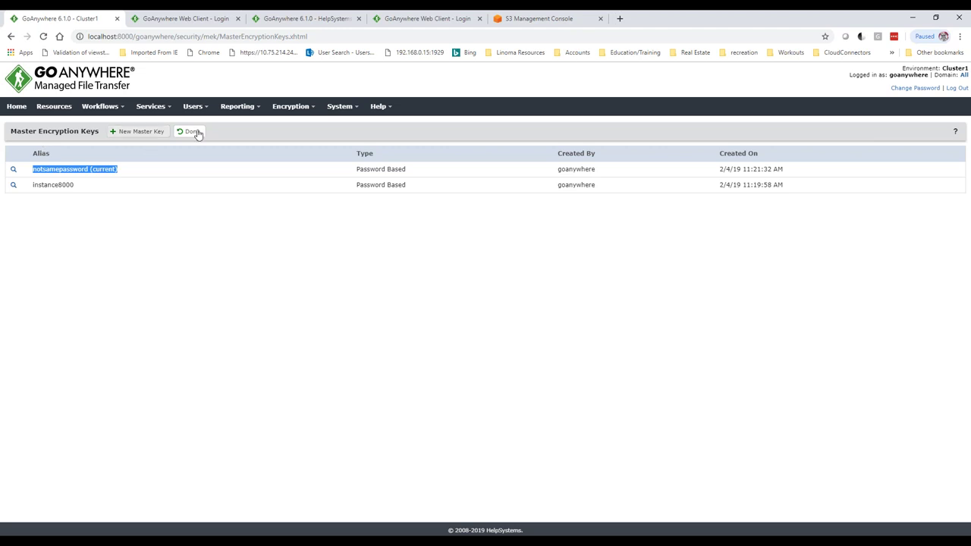
pyautogui.click(300, 107)
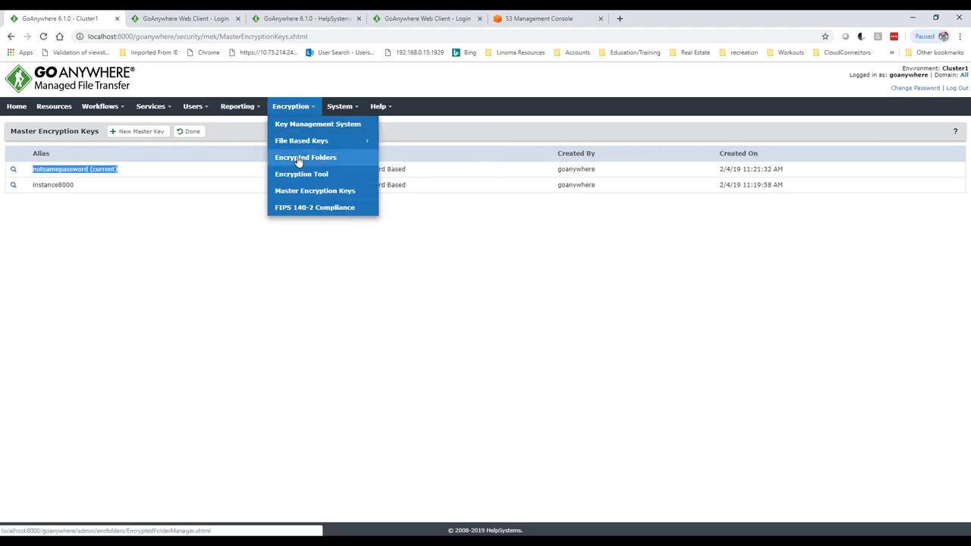
# - Show the Encrypted Folders page and highlight the C:\work stuff\training\encrypt folder path
pyautogui.click(302, 157)
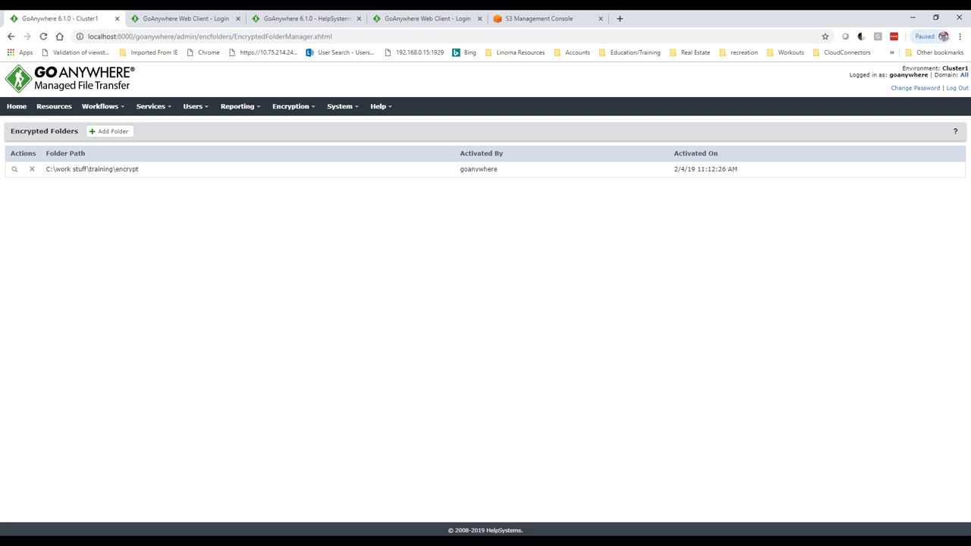
pyautogui.moveTo(143, 173); pyautogui.dragTo(47, 172)
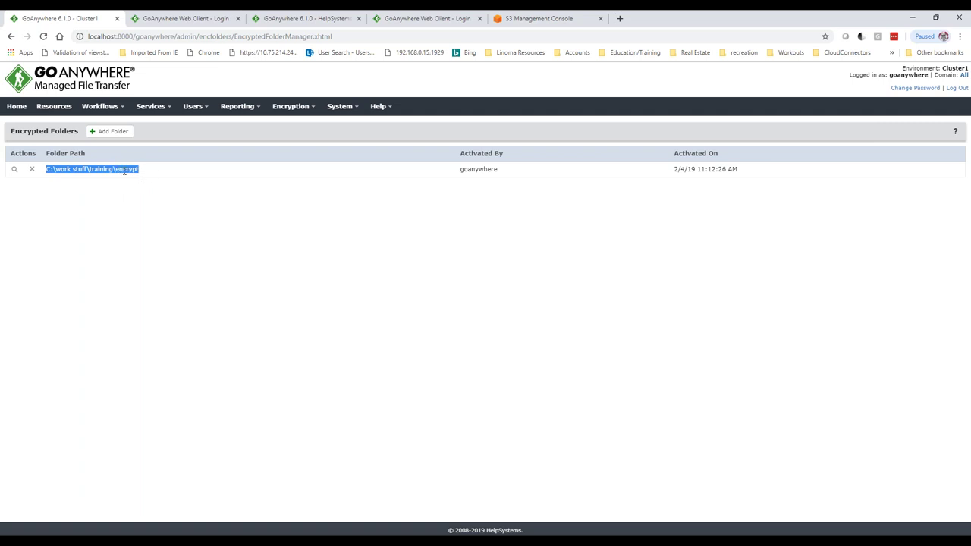
pyautogui.click(140, 191)
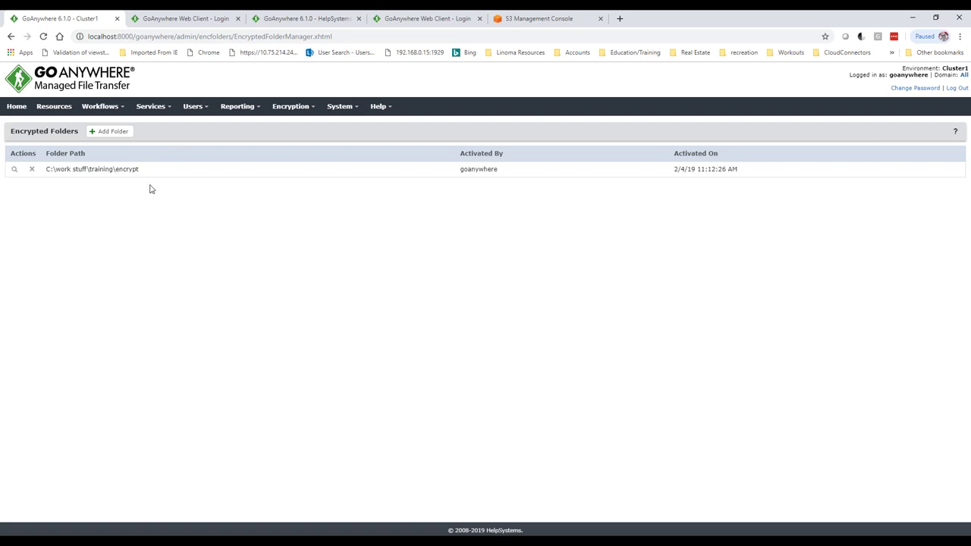
pyautogui.click(343, 107)
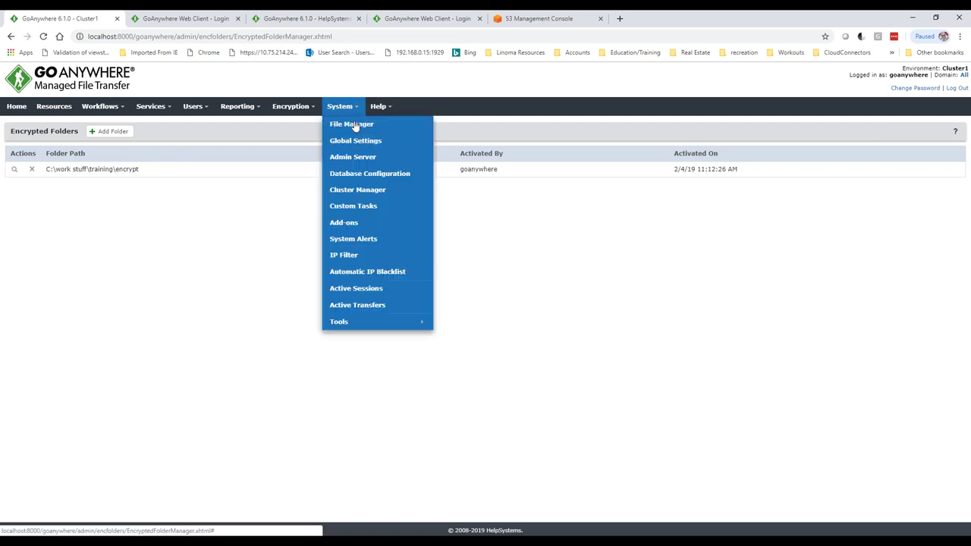
# - Review System Alerts: memory threshold 100, then Certificates, PGP Keys, Triggers, Gateway and Clustering alerts
pyautogui.click(354, 239)
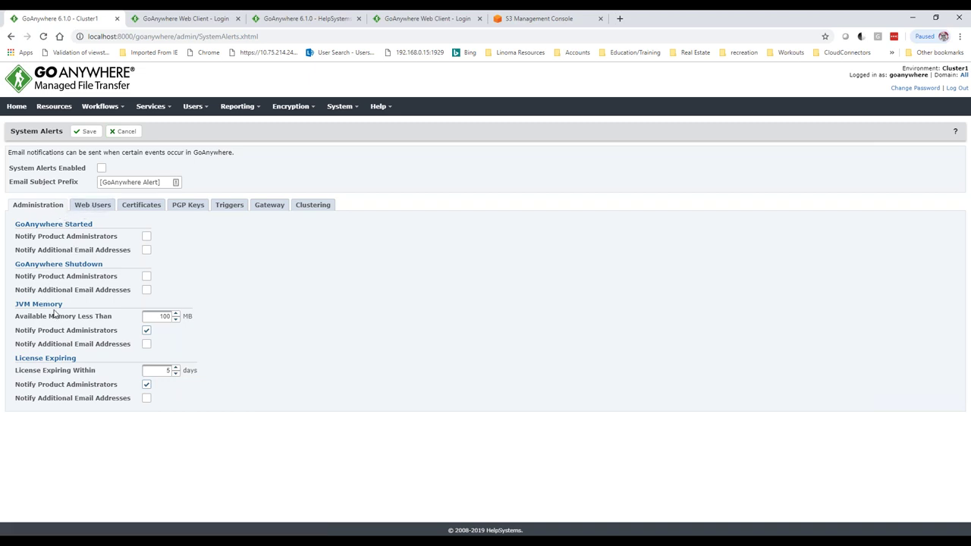
pyautogui.doubleClick(161, 316)
pyautogui.click(142, 212)
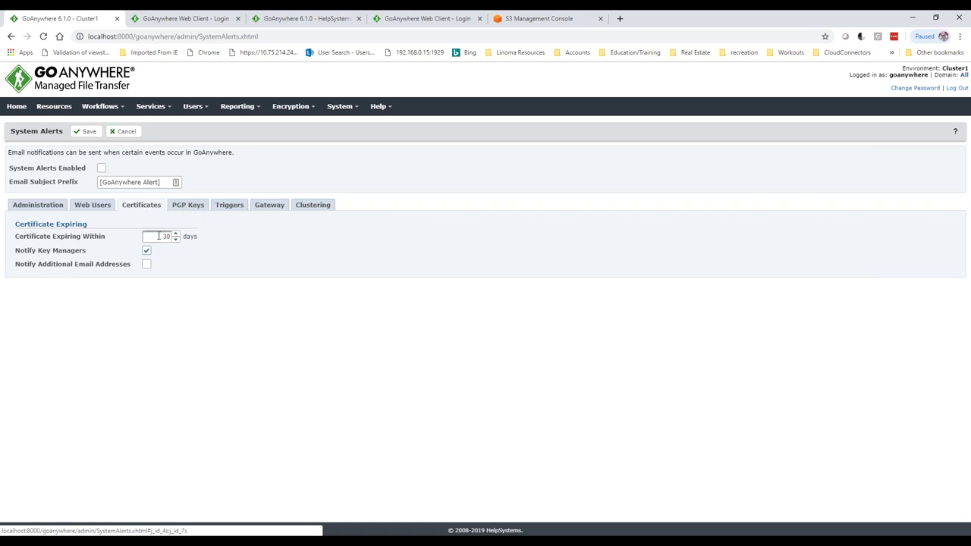
pyautogui.click(185, 209)
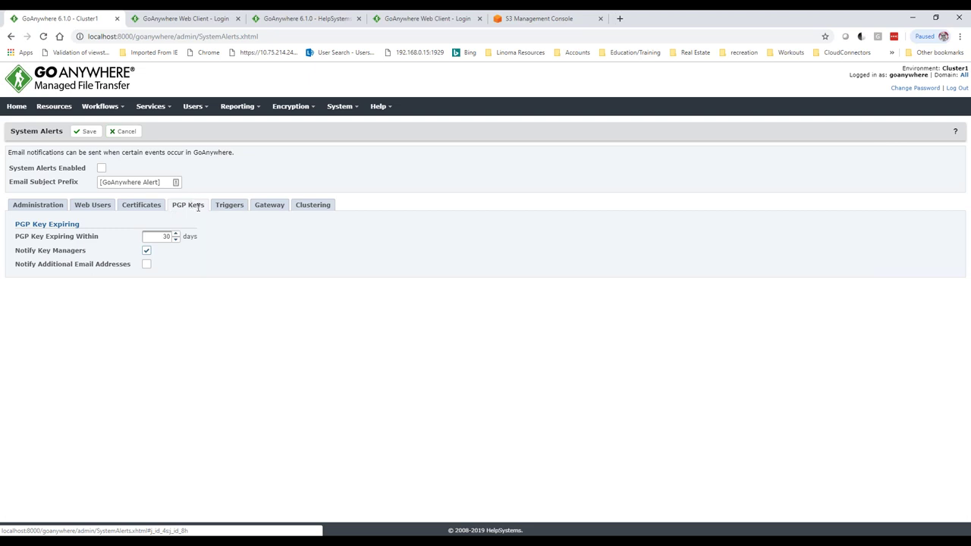
pyautogui.click(231, 208)
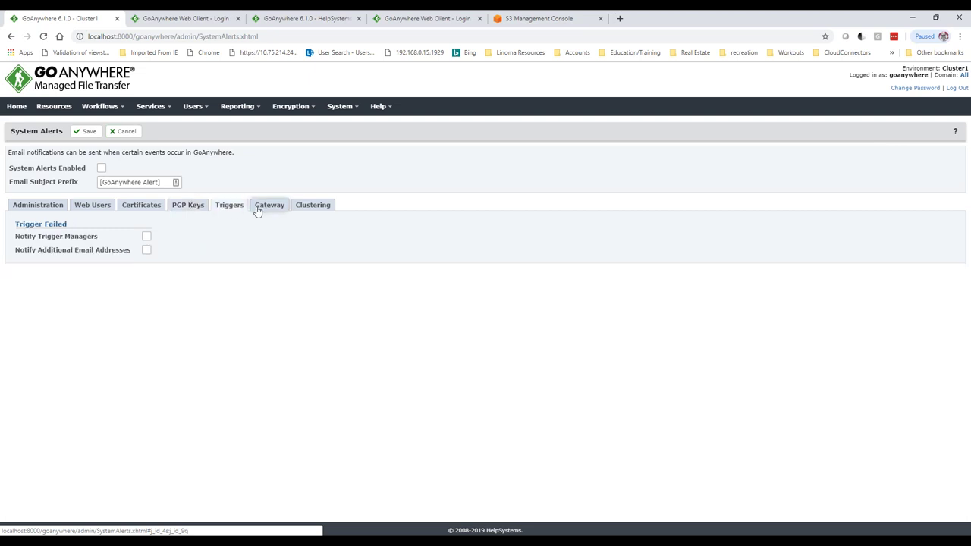
pyautogui.click(258, 209)
pyautogui.click(316, 207)
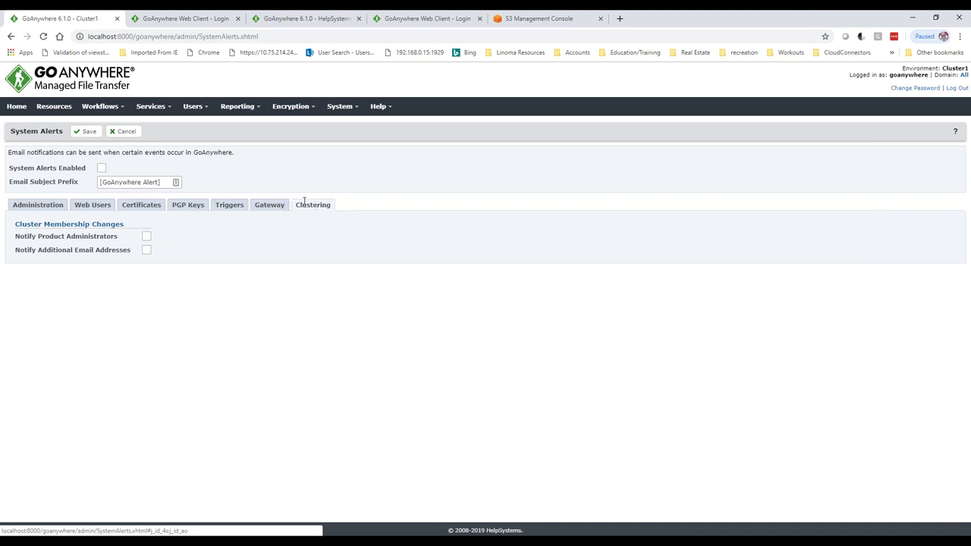
pyautogui.click(122, 108)
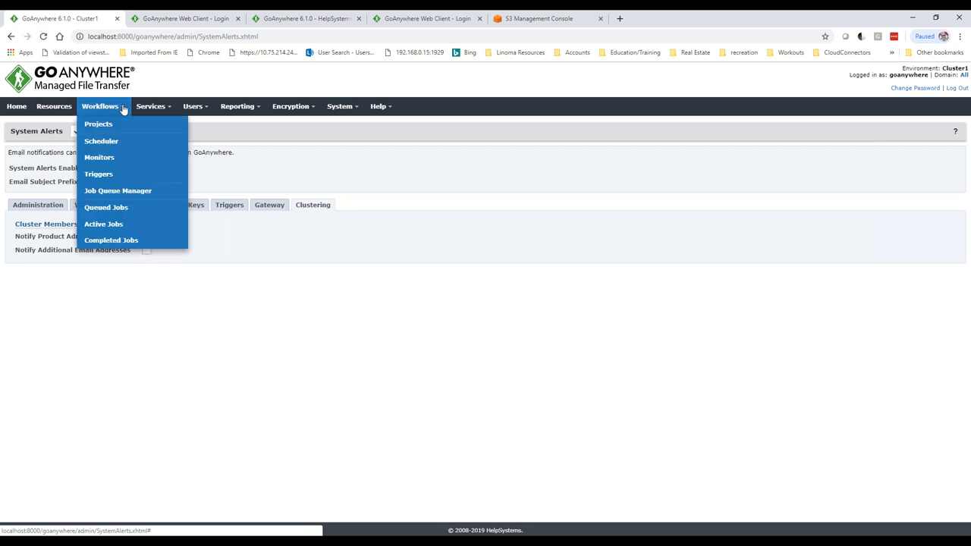
# - Open the accounts disabled trigger and examine its Send Email body using ${event.userName} and ${event.startTime}
pyautogui.click(122, 177)
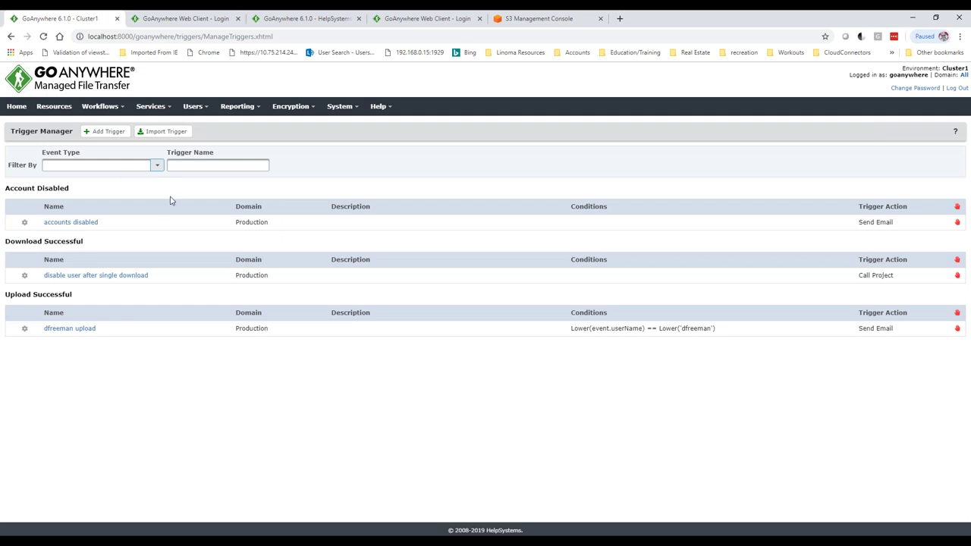
pyautogui.click(75, 222)
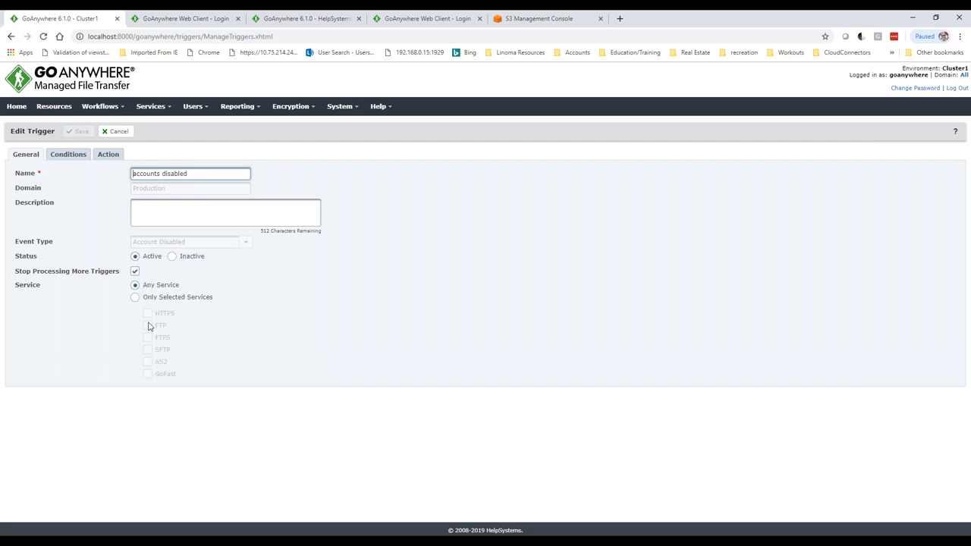
pyautogui.click(67, 156)
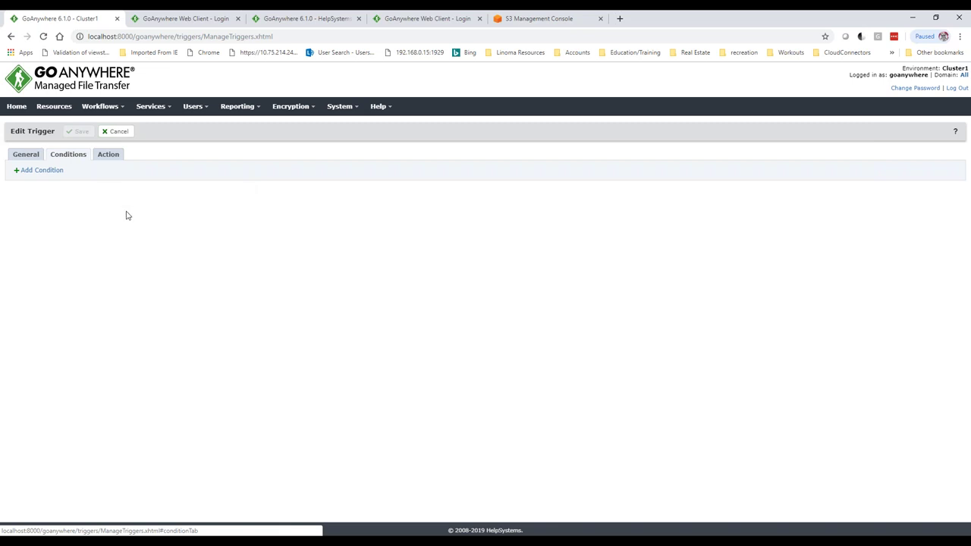
pyautogui.click(107, 155)
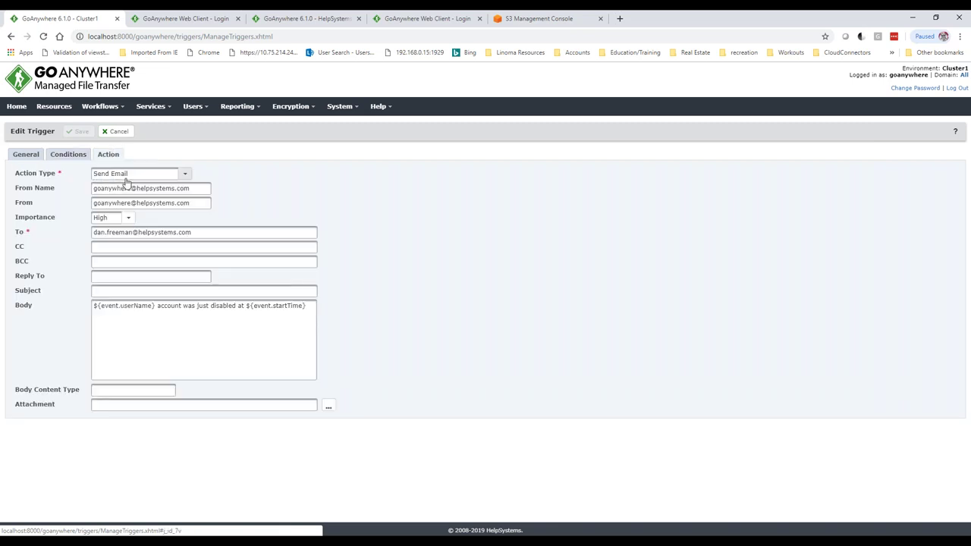
pyautogui.moveTo(139, 232); pyautogui.dragTo(76, 237)
pyautogui.moveTo(154, 307); pyautogui.dragTo(91, 308)
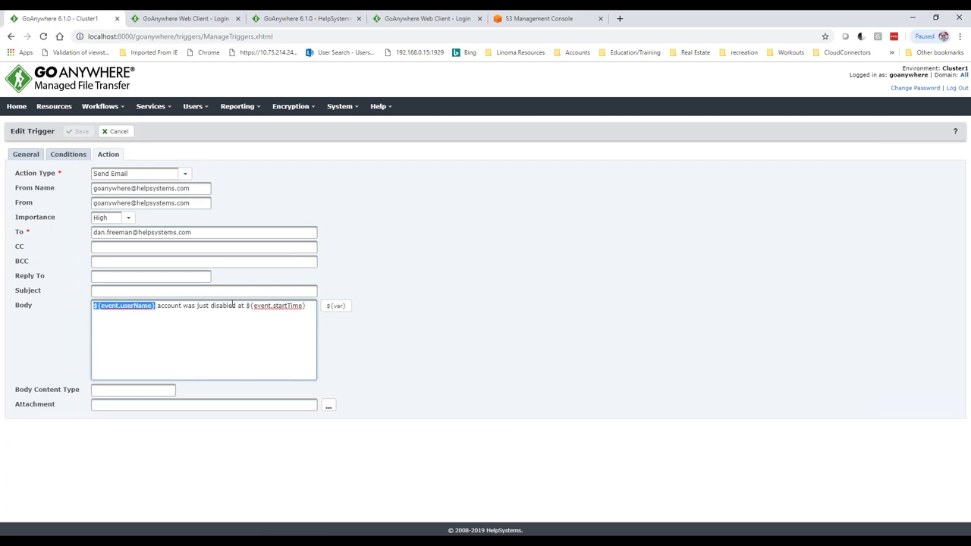
pyautogui.moveTo(247, 306); pyautogui.dragTo(314, 313)
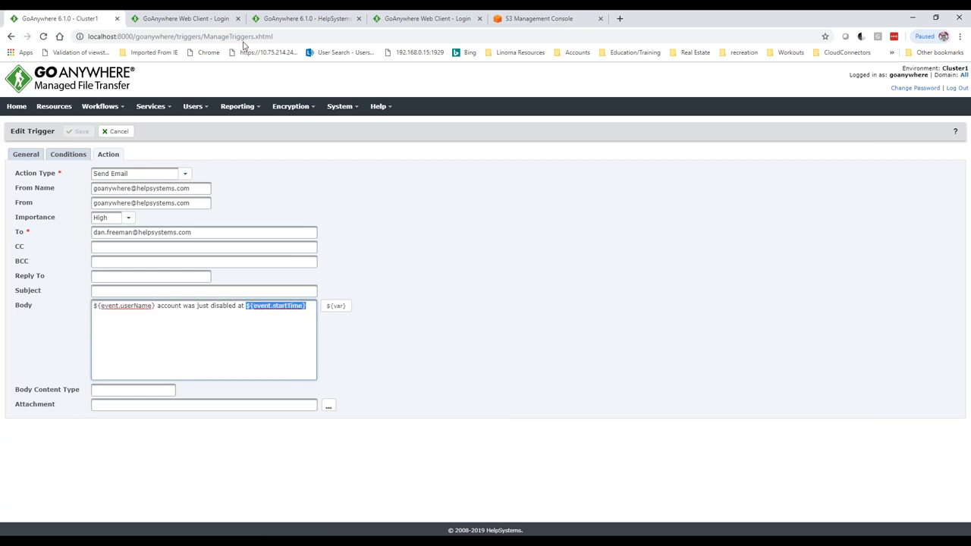
# - Attempt Web Client logins with the disabled account's user name and password, each rejected
pyautogui.click(199, 20)
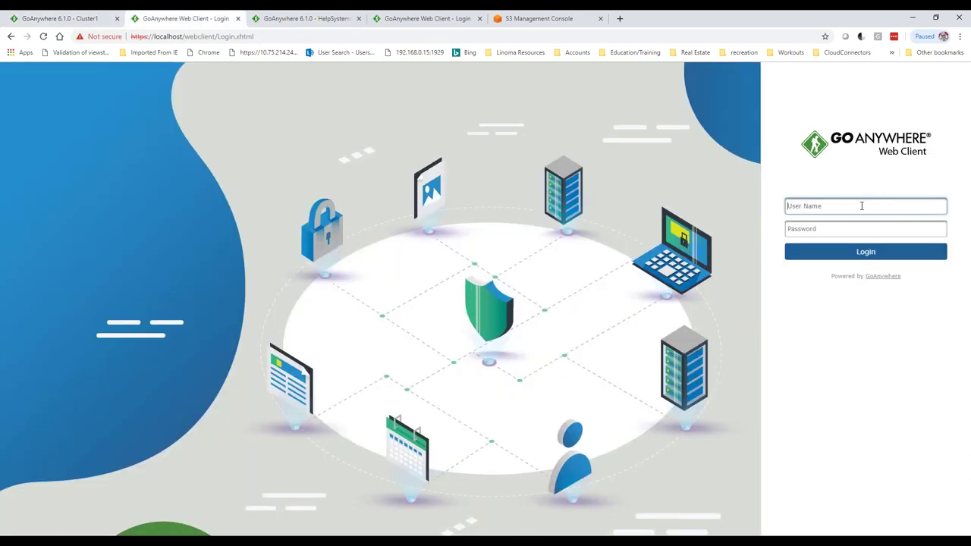
pyautogui.write('dia')
pyautogui.write('abled')
pyautogui.press('Tab')
pyautogui.write('password')
pyautogui.press('Return')
pyautogui.write('disable')
pyautogui.press('Tab')
pyautogui.write('password')
pyautogui.press('Return')
pyautogui.write('disab')
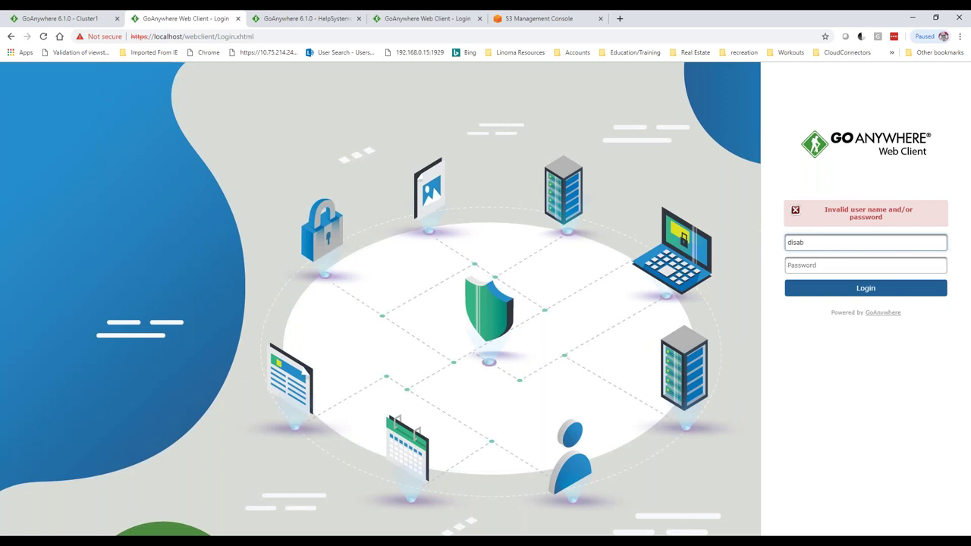
pyautogui.press('Tab')
pyautogui.write('*******')
pyautogui.press('Return')
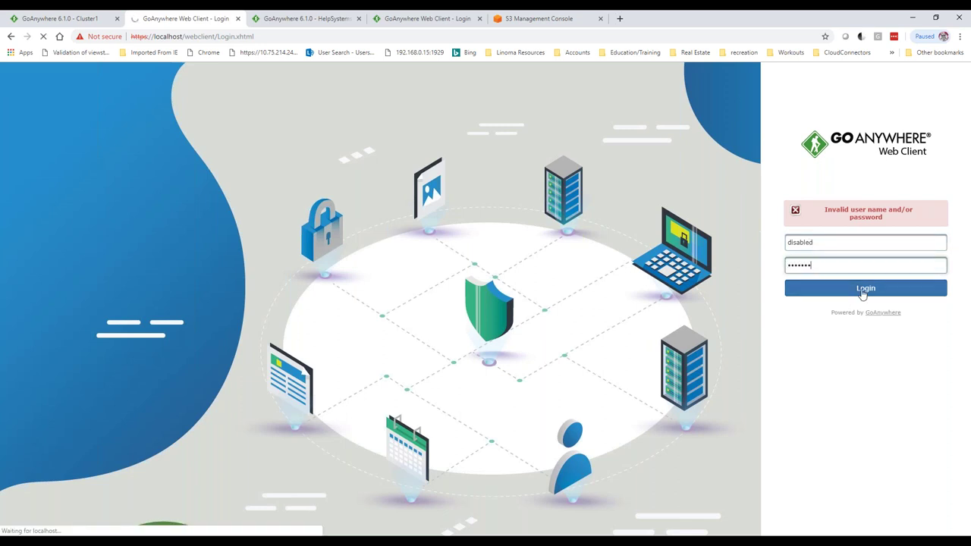
# - Check the Web Users list, where the disabled account's status shows Disabled
pyautogui.click(84, 19)
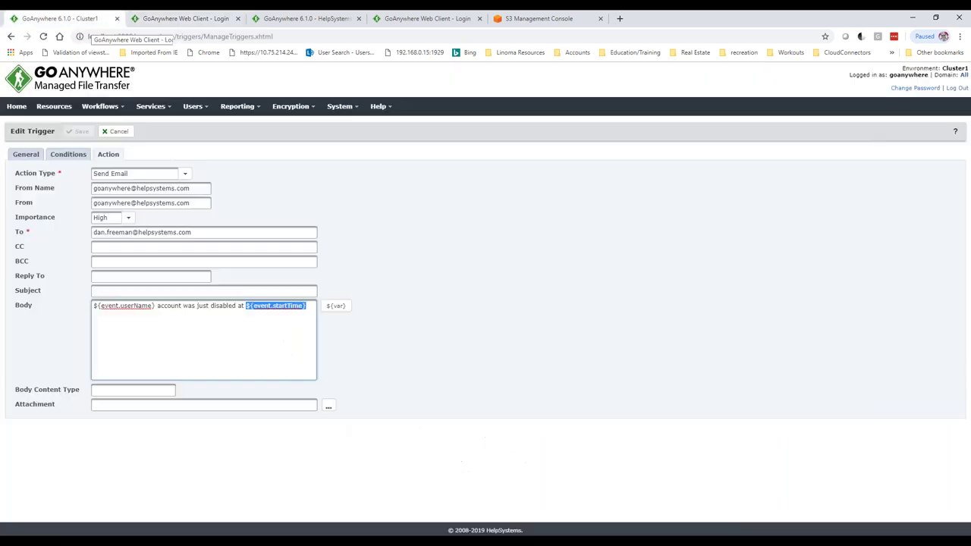
pyautogui.click(194, 107)
pyautogui.click(204, 207)
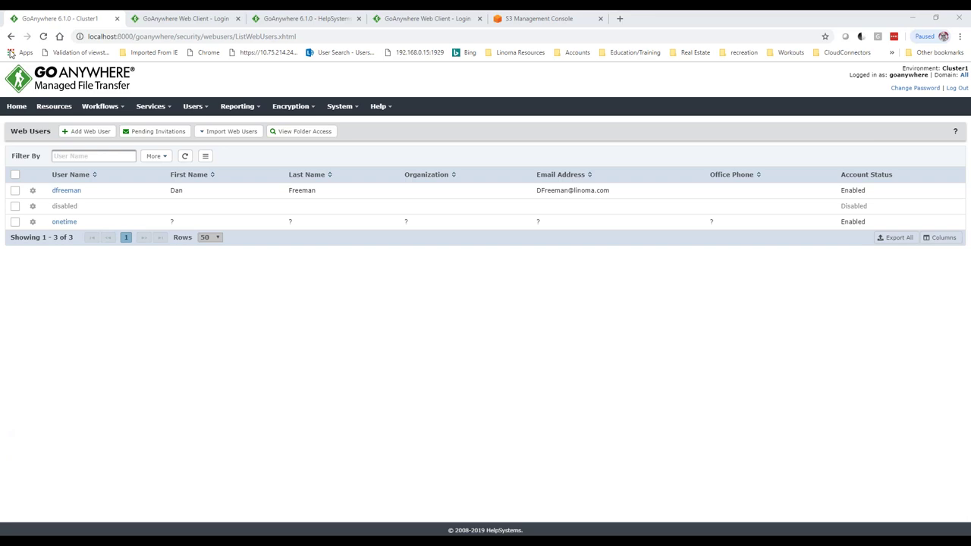
pyautogui.press('super+shift+Right')
# - Open today's alert in Outlook's 0 goanywhere mail folder, with Outlook maximized
pyautogui.click(193, 338)
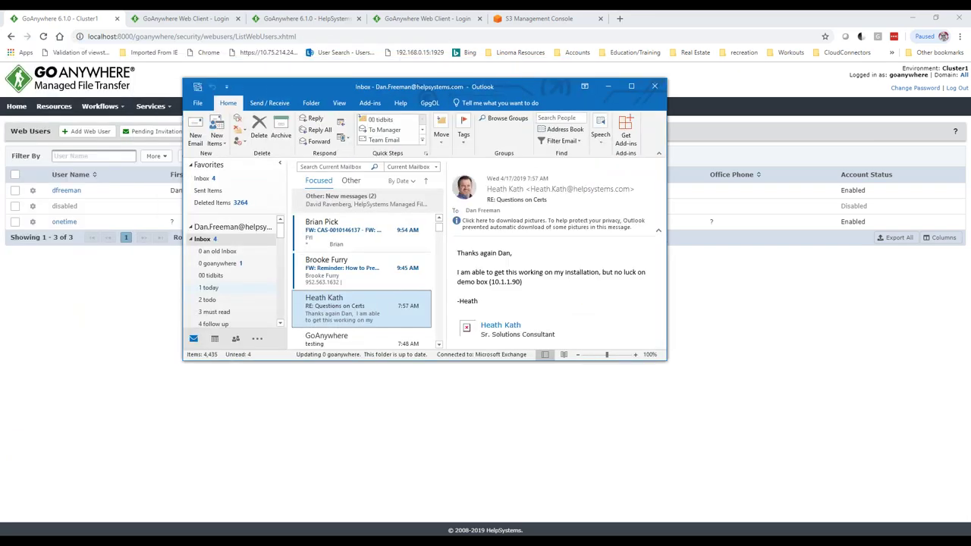
pyautogui.click(218, 263)
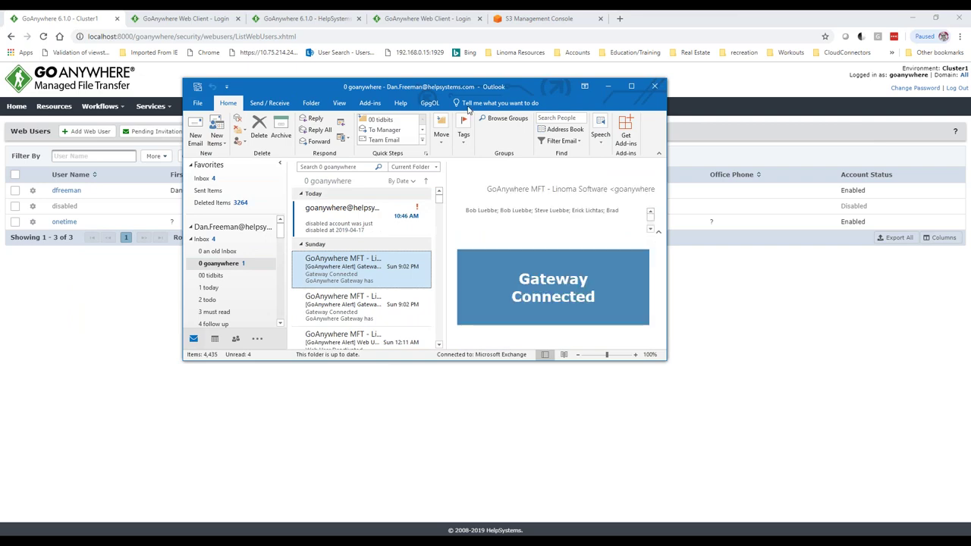
pyautogui.press('super+Left')
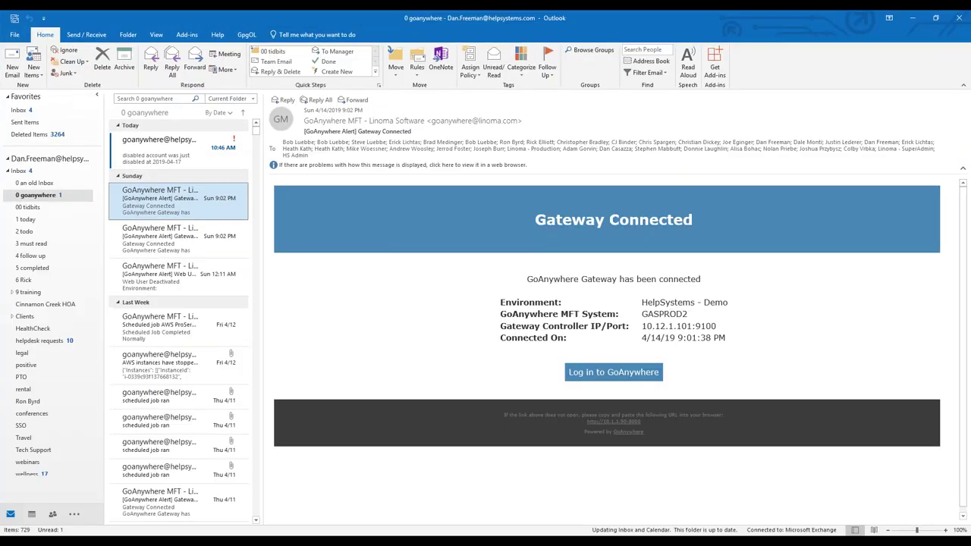
pyautogui.click(241, 150)
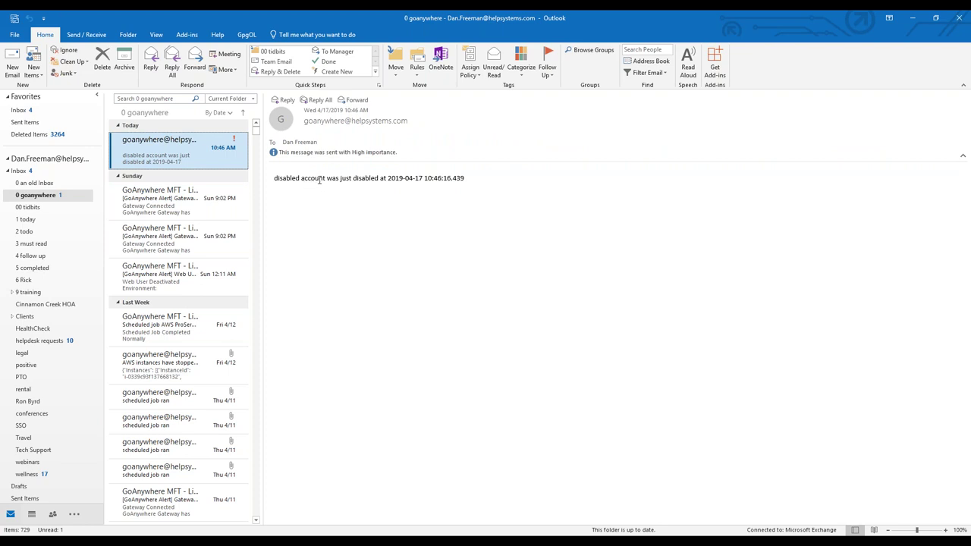
pyautogui.moveTo(301, 178); pyautogui.dragTo(274, 179)
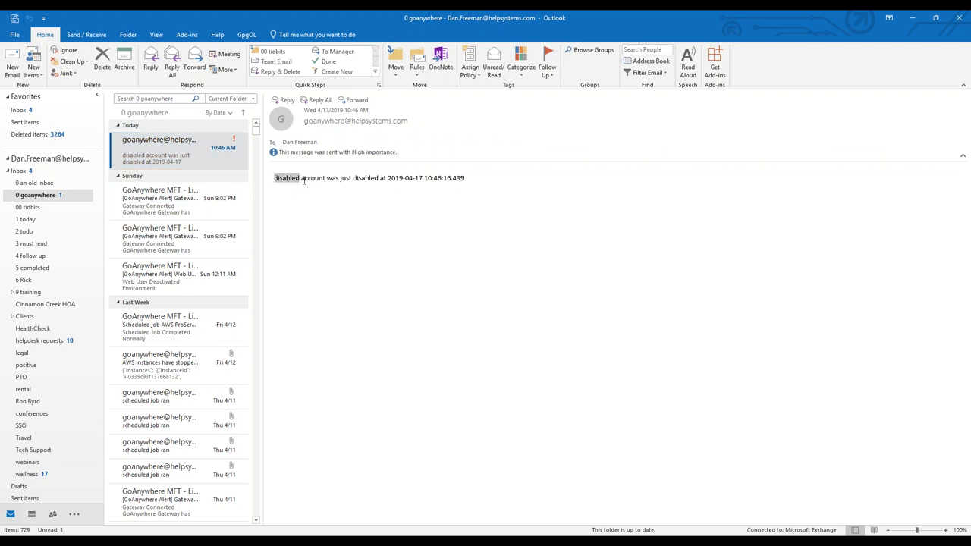
pyautogui.moveTo(388, 179); pyautogui.dragTo(466, 179)
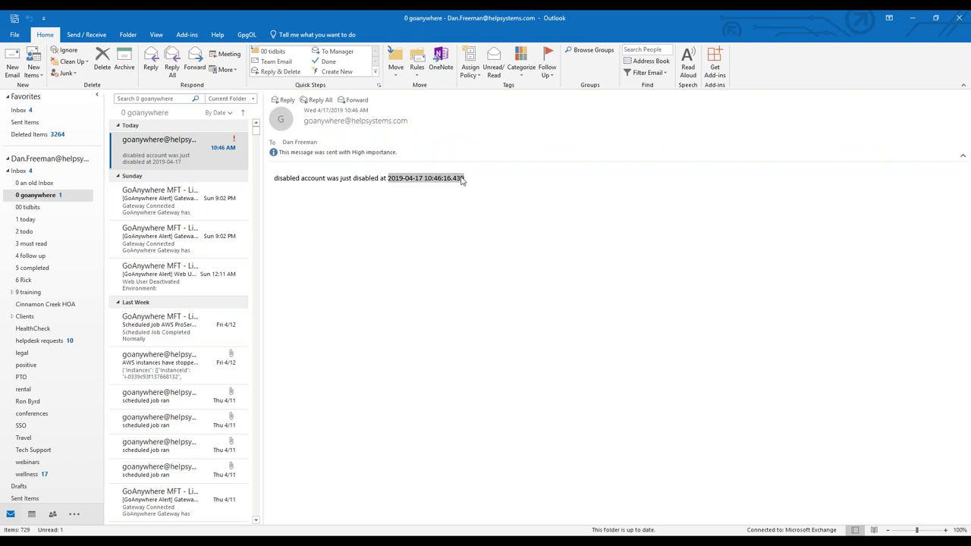
pyautogui.click(937, 17)
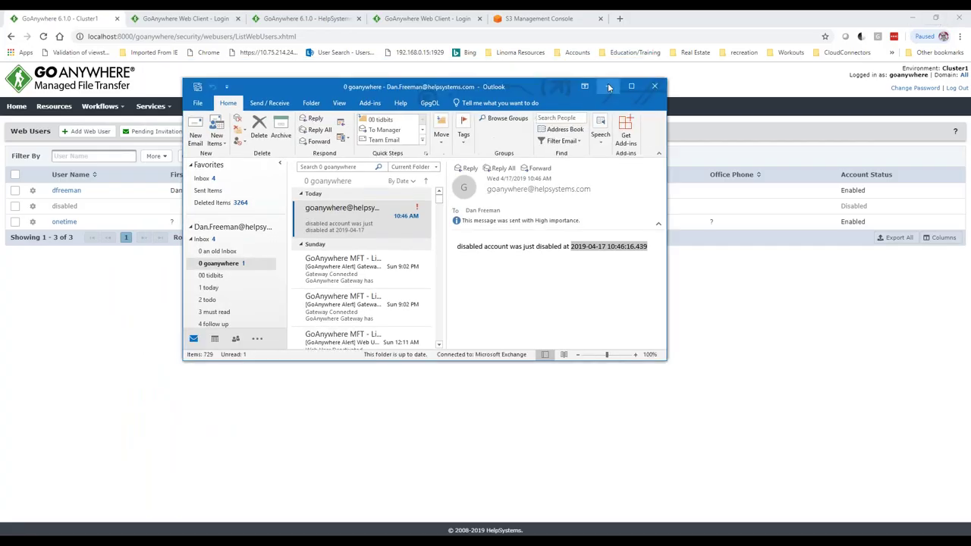
pyautogui.click(609, 87)
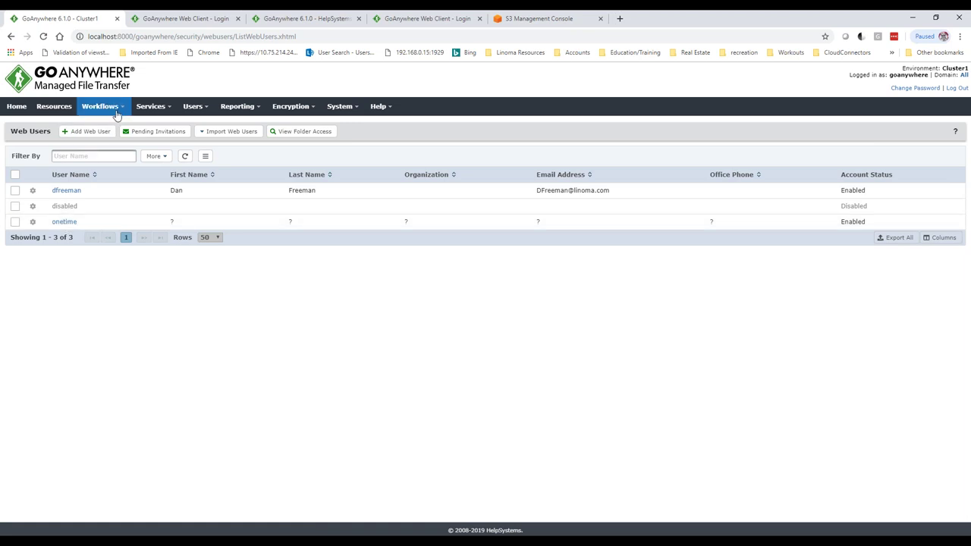
# - Open the Trigger Manager and browse the available event types
pyautogui.moveTo(106, 108)
pyautogui.click(104, 174)
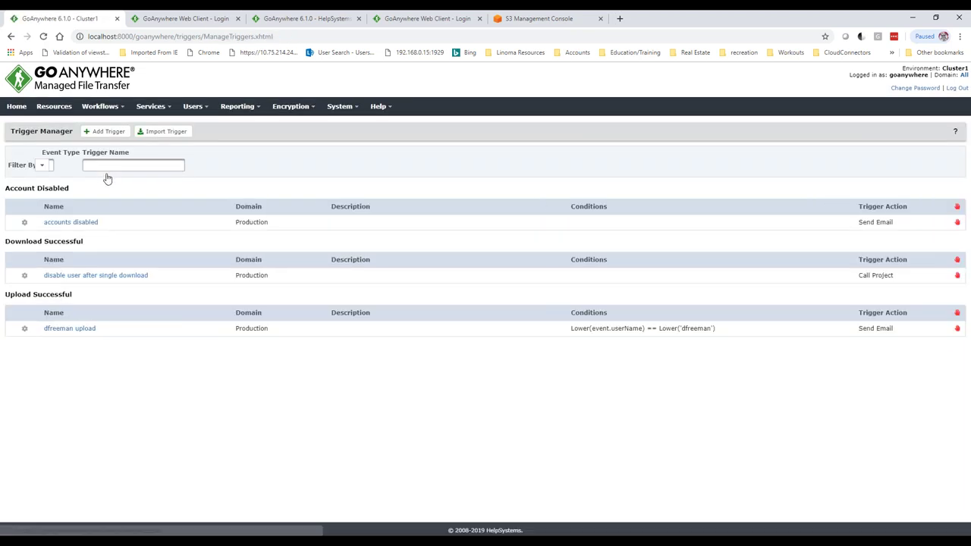
pyautogui.click(156, 166)
pyautogui.scroll(-1, 129, 241)
pyautogui.scroll(-2, 129, 240)
pyautogui.scroll(-5, 131, 227)
pyautogui.scroll(8, 134, 225)
pyautogui.click(147, 372)
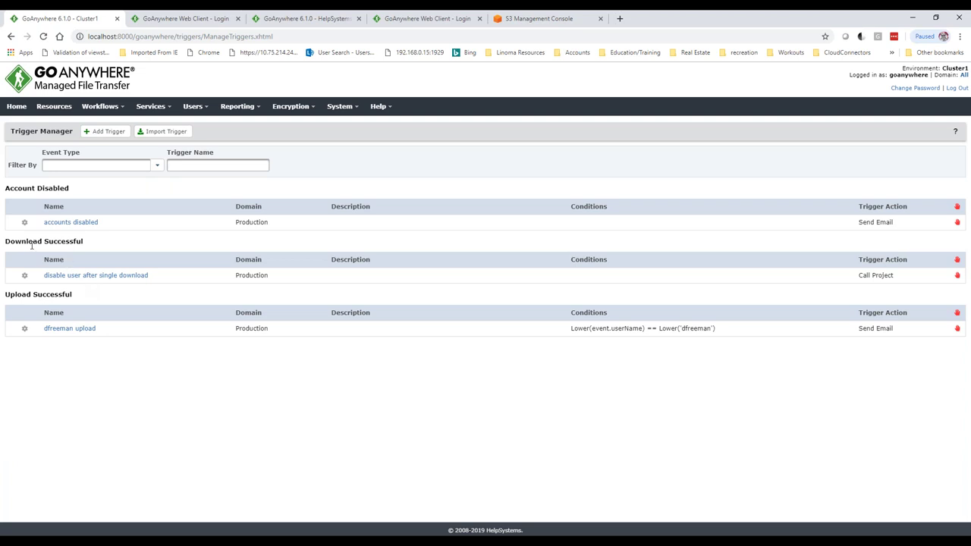
# - Review the disable user after single download trigger's conditions and its called project, username and file variables
pyautogui.click(71, 276)
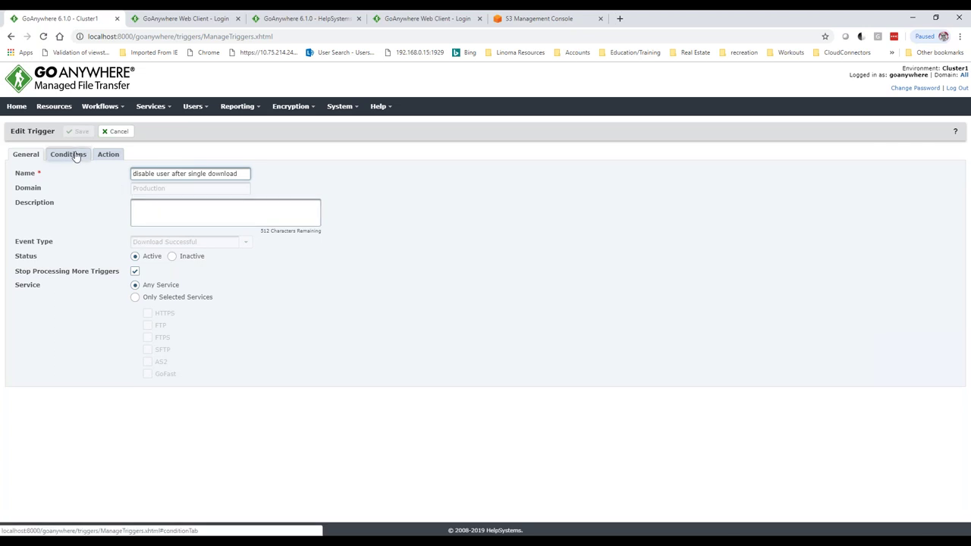
pyautogui.click(74, 155)
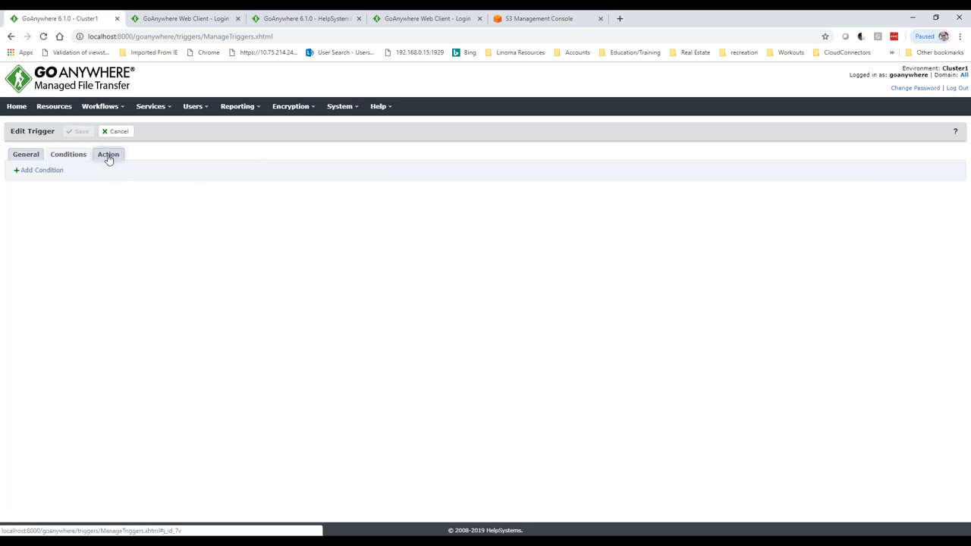
pyautogui.click(108, 155)
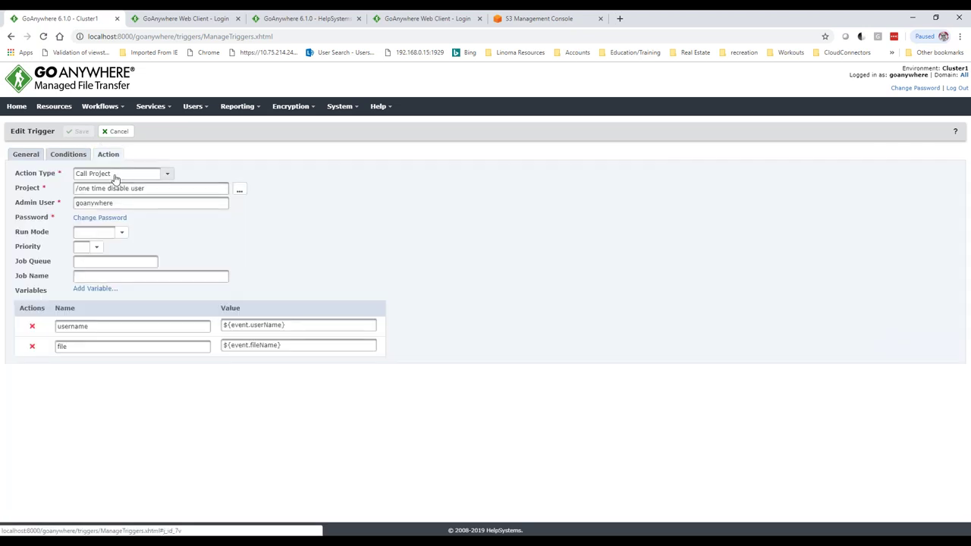
pyautogui.moveTo(148, 191); pyautogui.dragTo(86, 219)
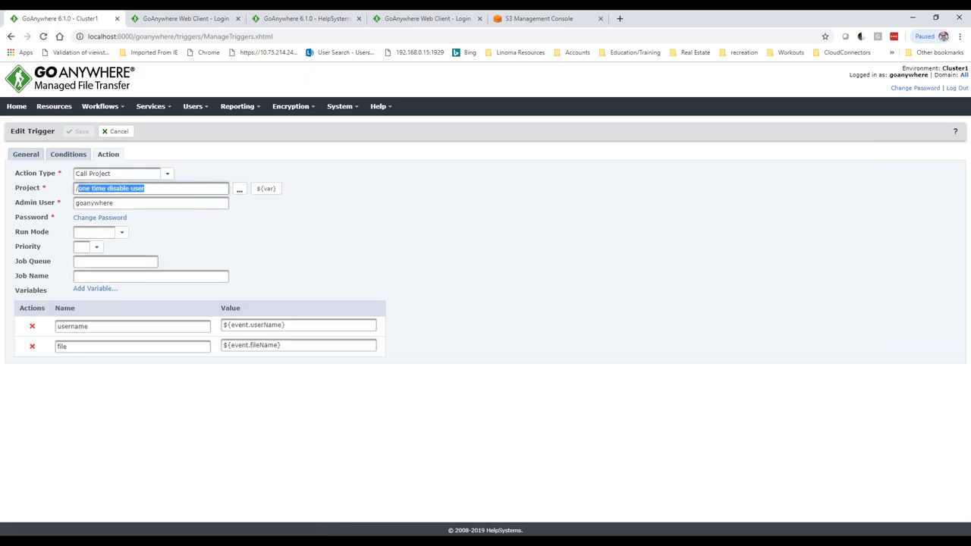
pyautogui.doubleClick(92, 327)
pyautogui.doubleClick(69, 346)
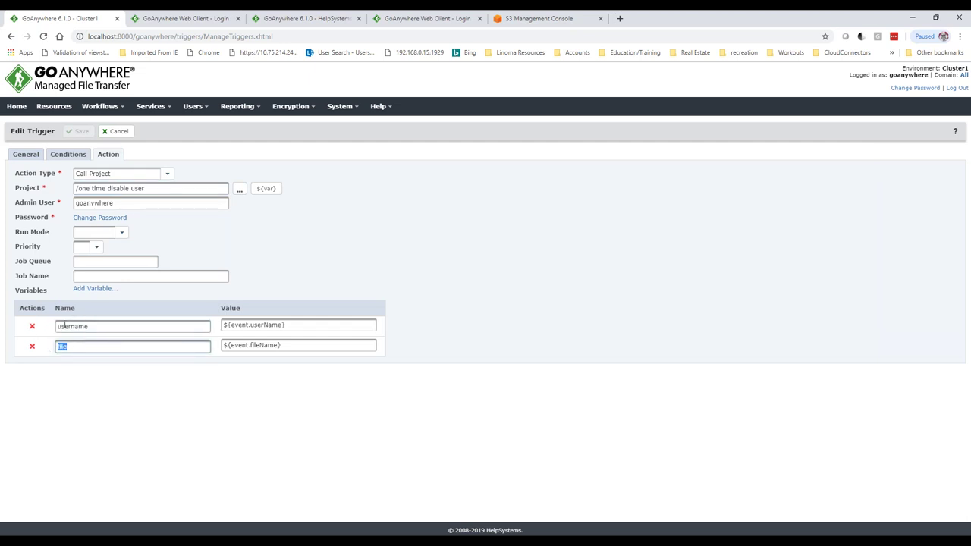
# - Browse the ${var} variable list for the username value, then close it
pyautogui.click(343, 326)
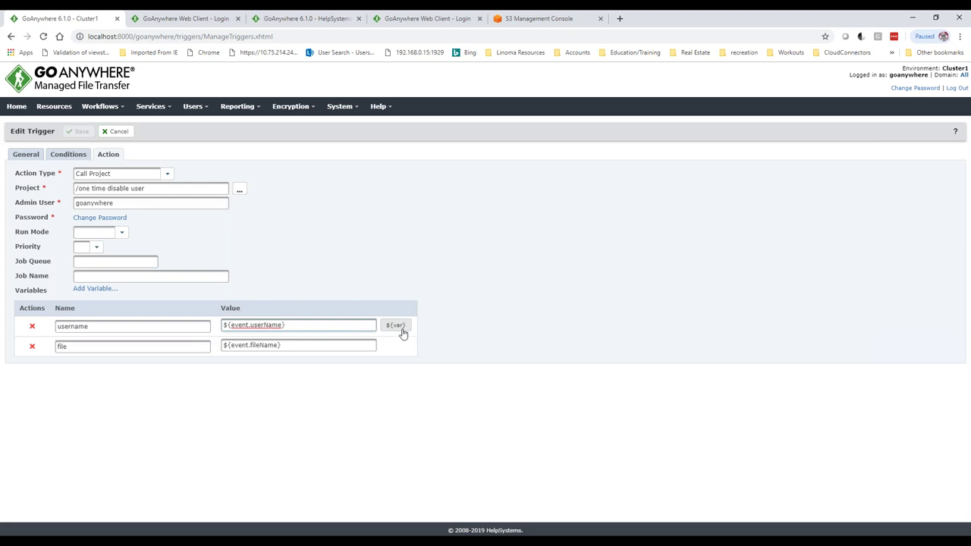
pyautogui.click(396, 326)
pyautogui.scroll(-5, 407, 275)
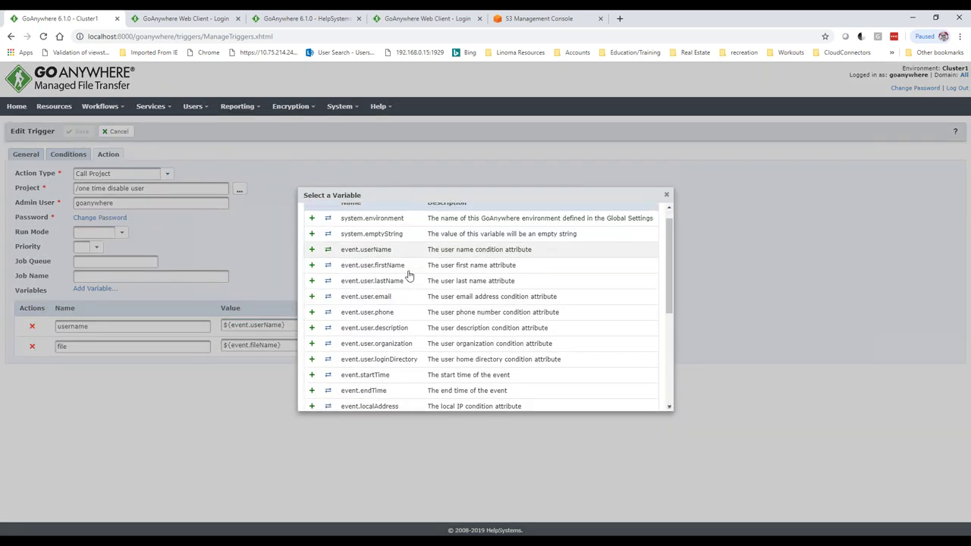
pyautogui.scroll(1, 398, 269)
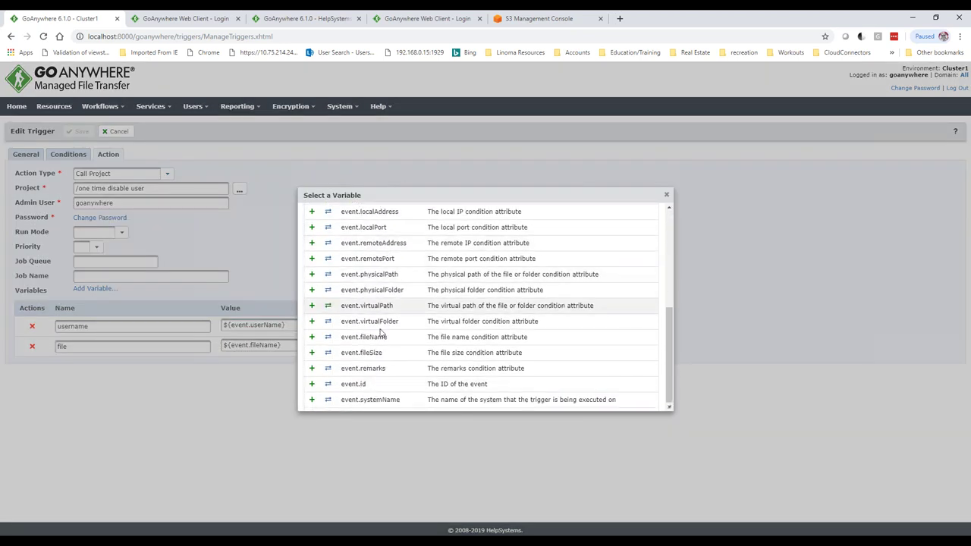
pyautogui.scroll(3, 390, 327)
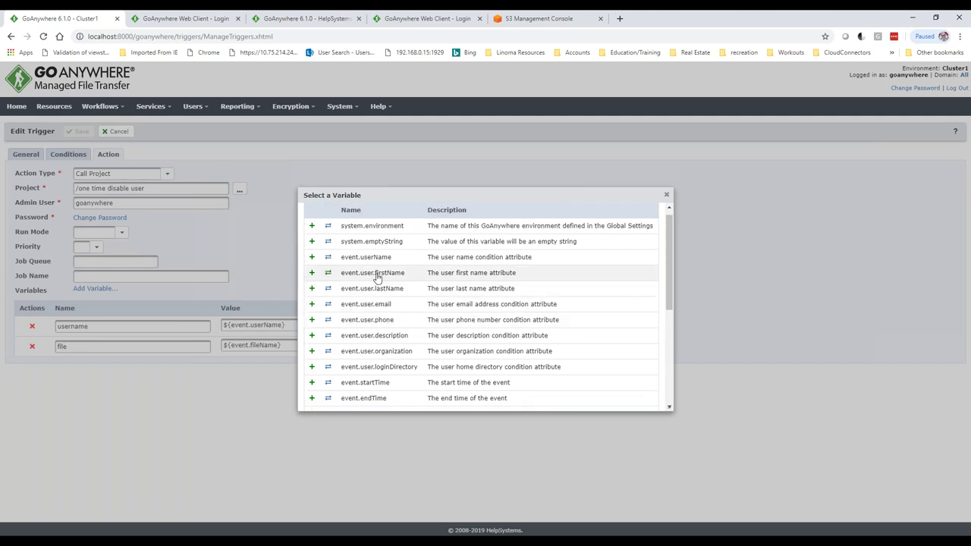
pyautogui.scroll(-2, 399, 302)
pyautogui.scroll(-2, 399, 302)
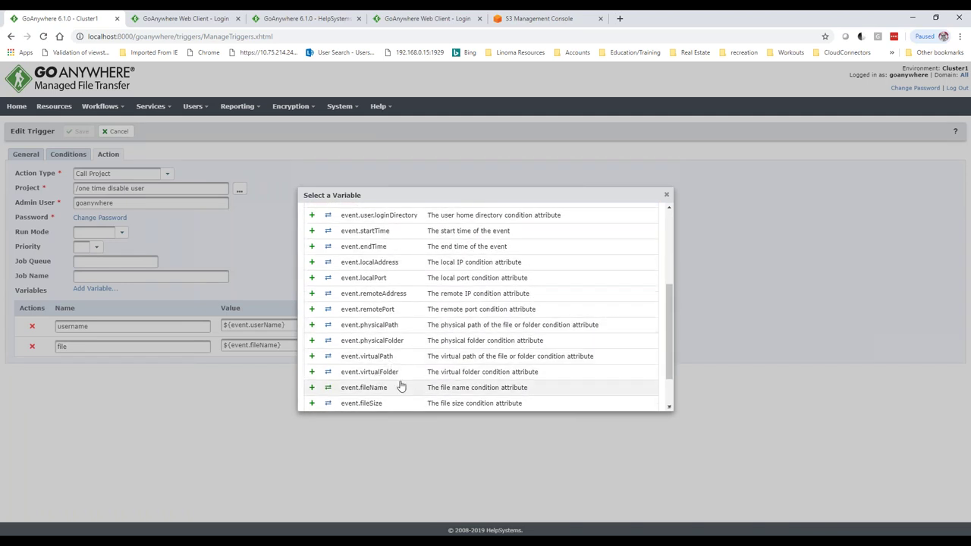
pyautogui.click(667, 195)
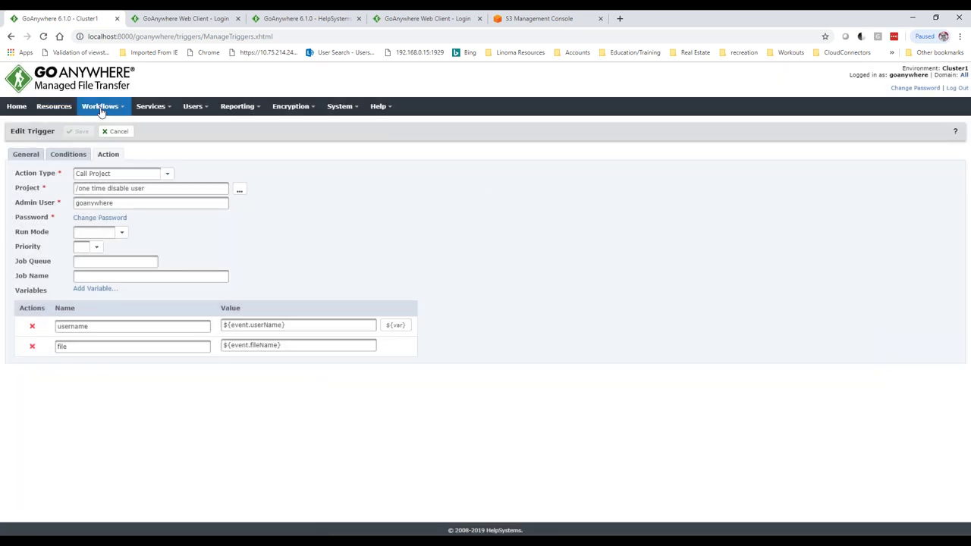
pyautogui.click(114, 107)
# - Open the one time disable user project and its SOAP updateWebUser step
pyautogui.click(110, 126)
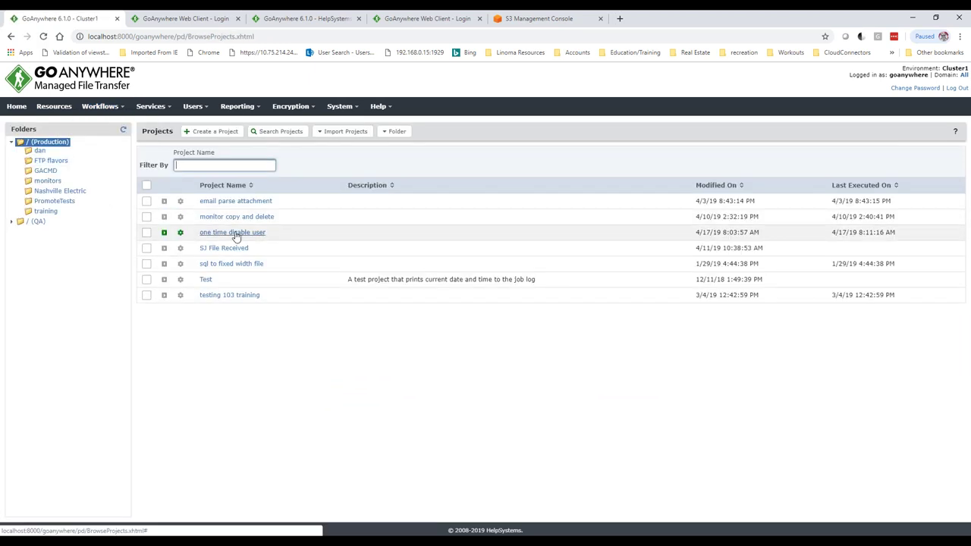
pyautogui.click(236, 237)
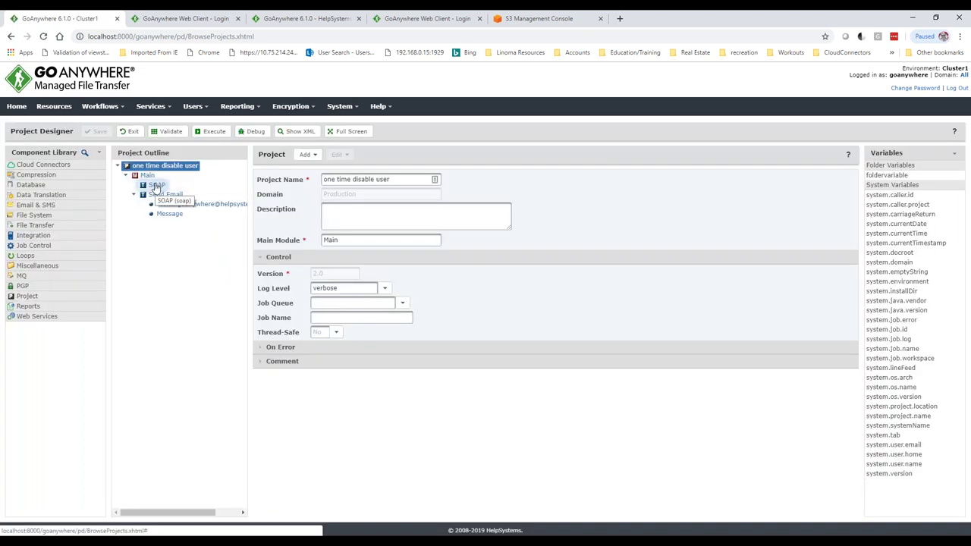
pyautogui.click(156, 186)
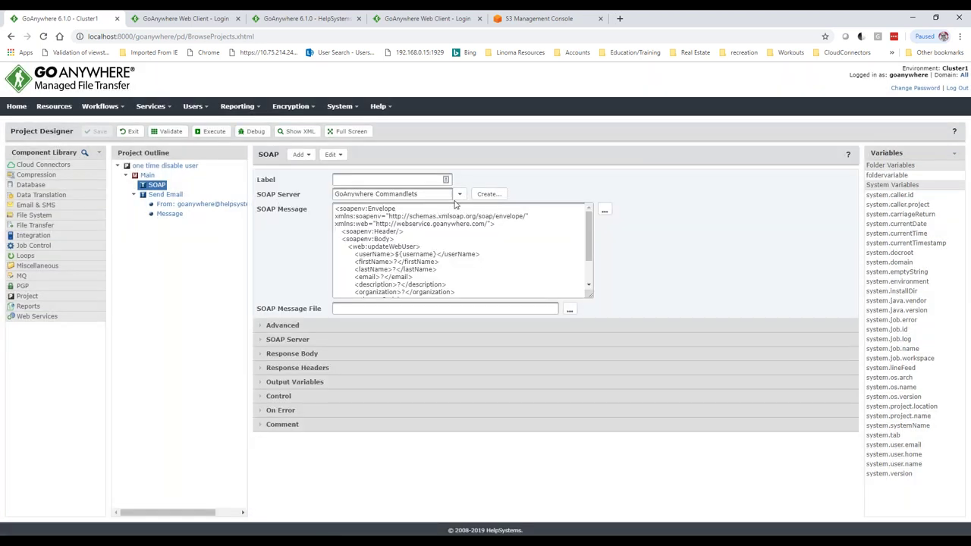
# - Point out the username placeholder and enabled false value, then view the Send Email task
pyautogui.moveTo(368, 248); pyautogui.dragTo(436, 255)
pyautogui.scroll(-2, 455, 274)
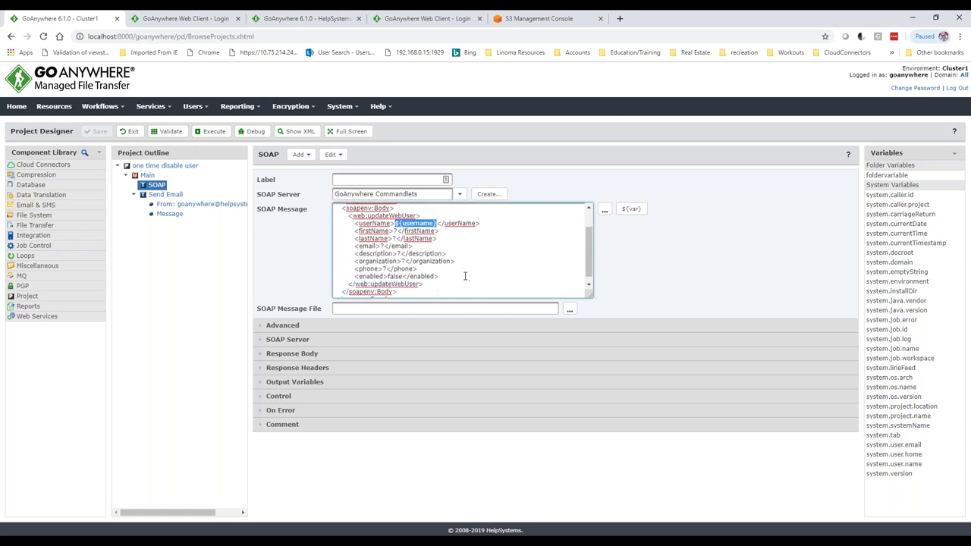
pyautogui.click(389, 269)
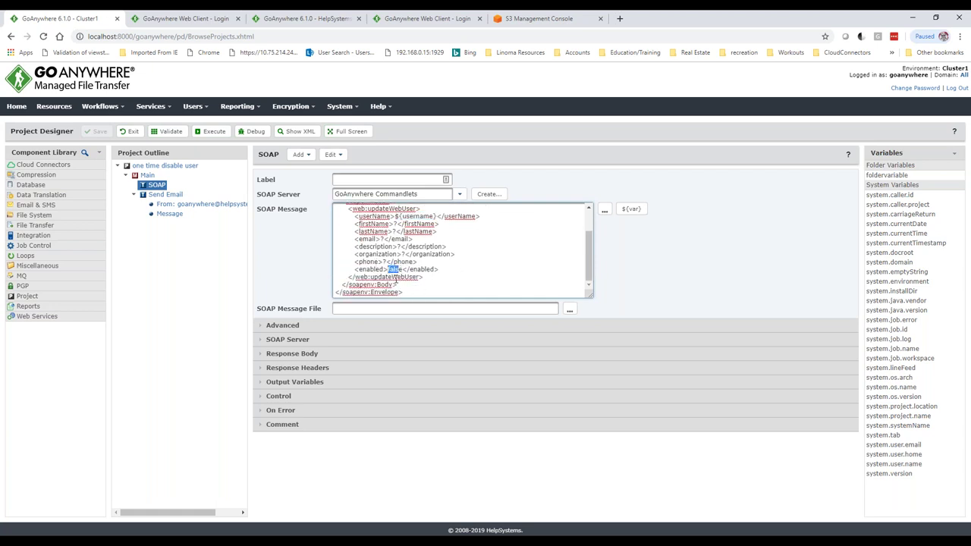
pyautogui.click(187, 194)
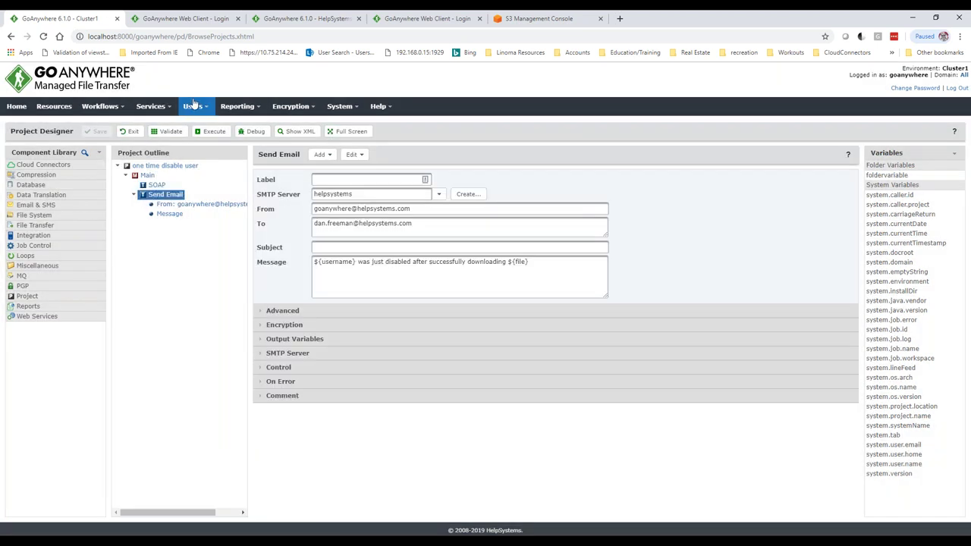
# - Leave Project Designer and sign in to the Web Client as the one-time test user
pyautogui.click(129, 131)
pyautogui.click(182, 18)
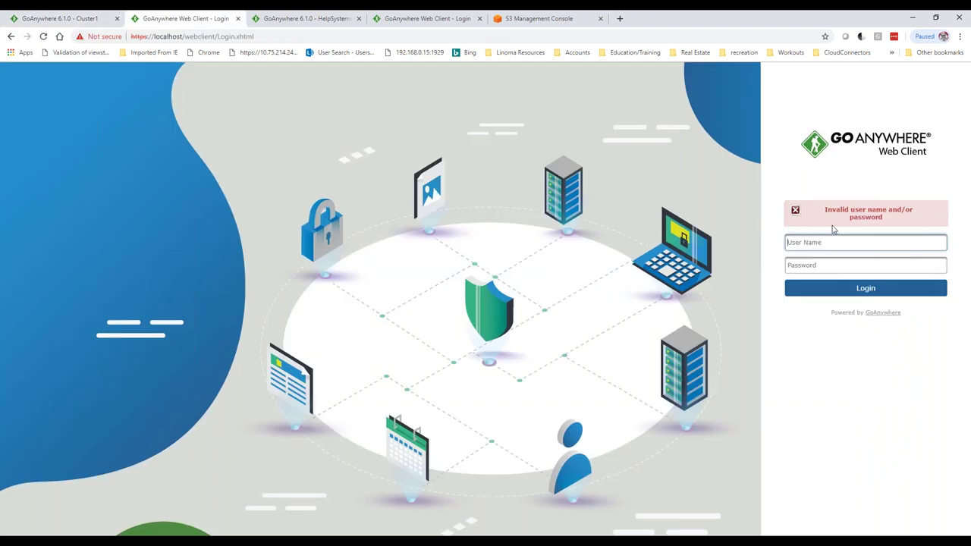
pyautogui.write('onetime')
pyautogui.press('Tab')
pyautogui.write('***')
pyautogui.press('Return')
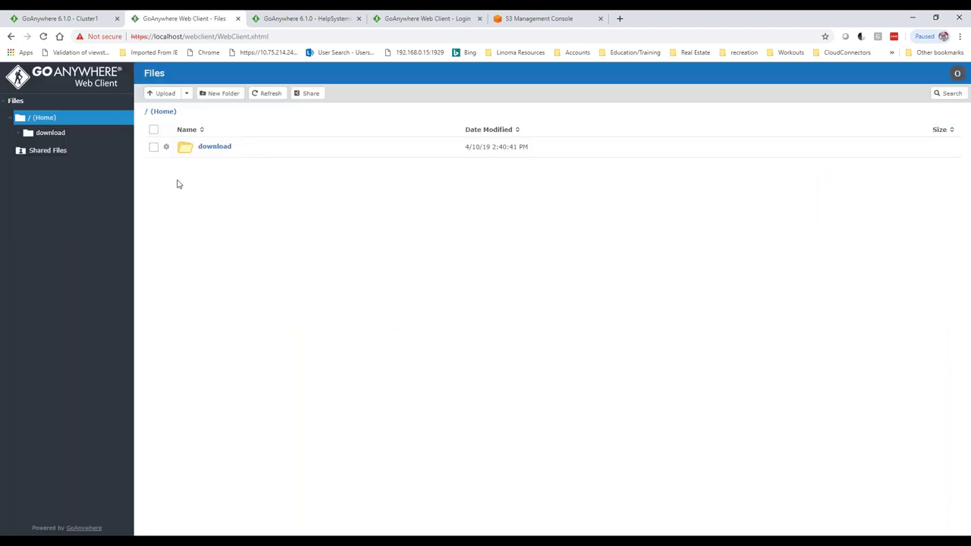
# - Download test.txt from the download folder and return to the admin tab
pyautogui.click(213, 148)
pyautogui.click(211, 148)
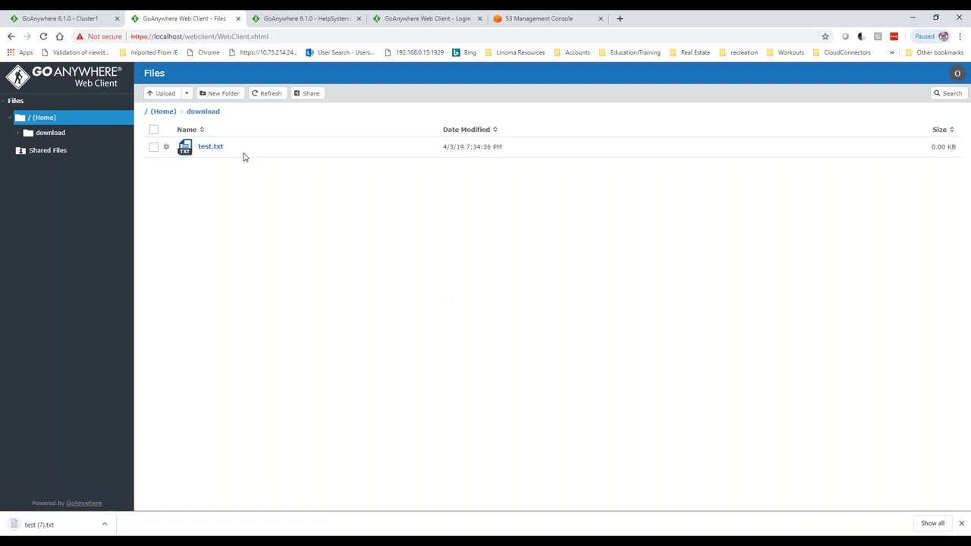
pyautogui.click(73, 19)
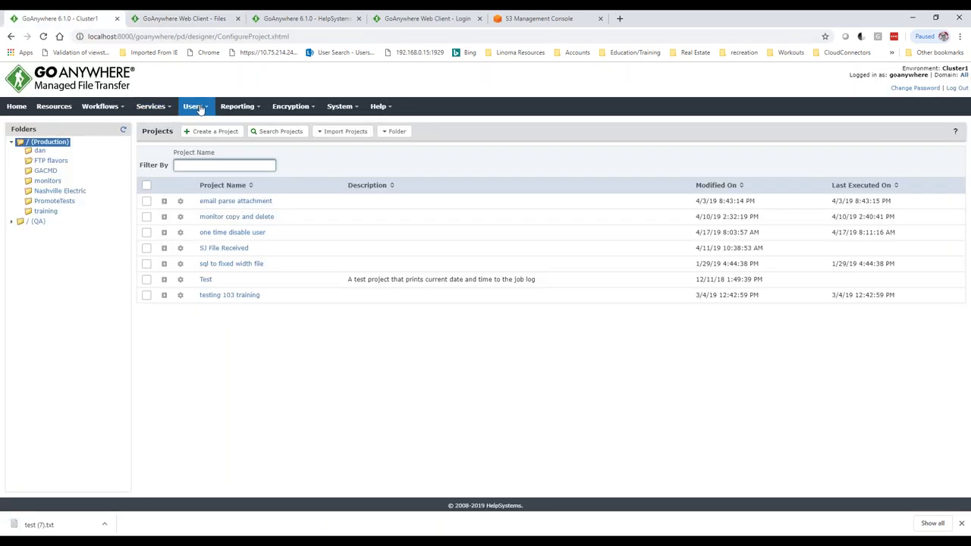
# - Confirm onetime shows Disabled in Web Users, then open the newest alert email in Outlook
pyautogui.moveTo(194, 107)
pyautogui.click(212, 208)
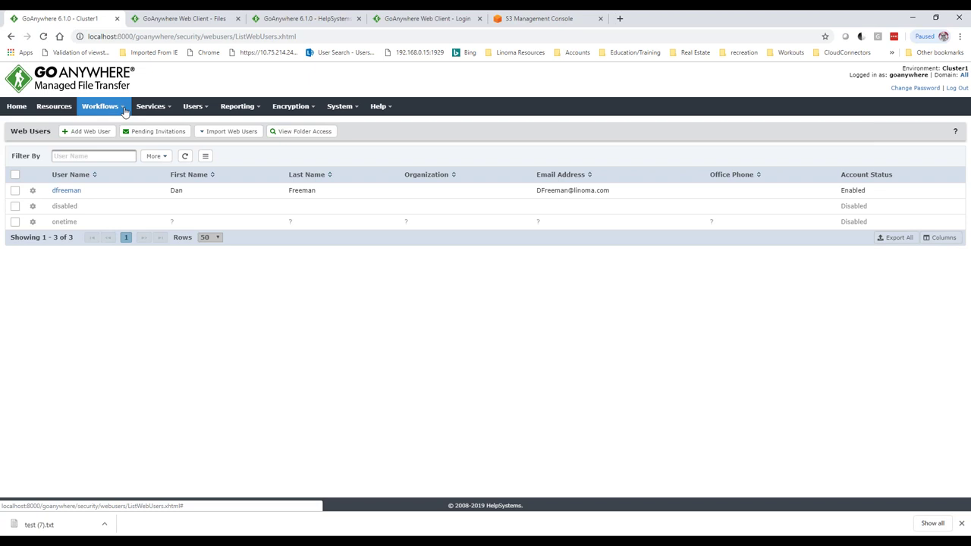
pyautogui.moveTo(125, 110)
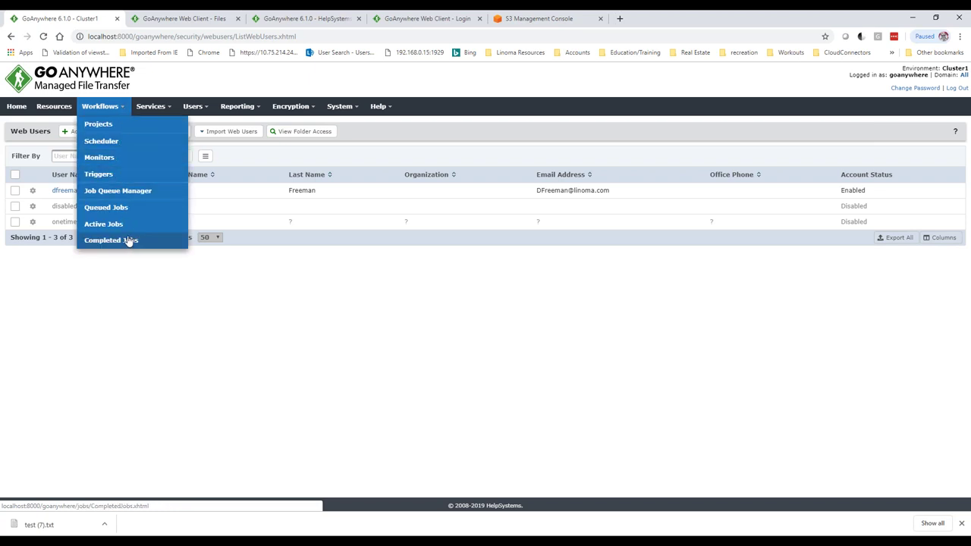
pyautogui.click(235, 537)
pyautogui.click(346, 219)
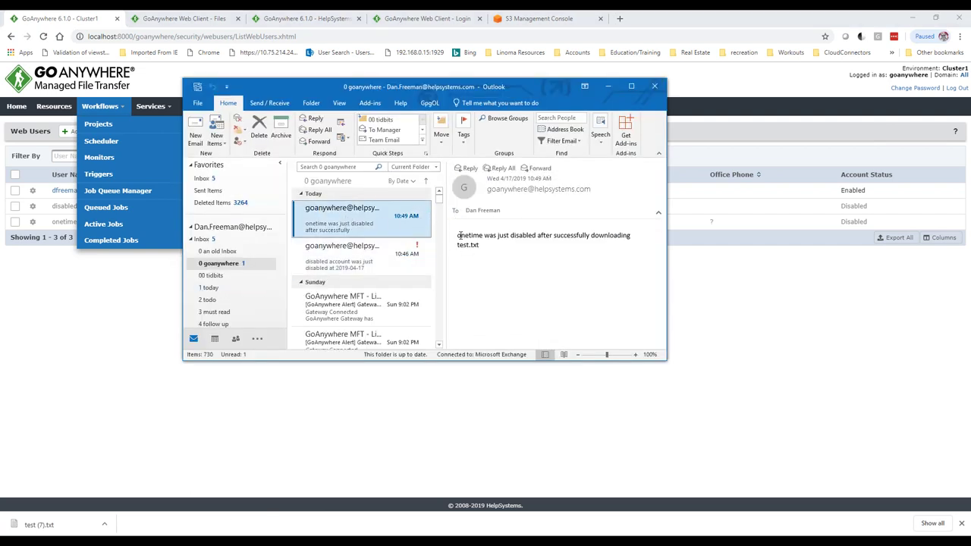
pyautogui.moveTo(459, 235); pyautogui.dragTo(478, 237)
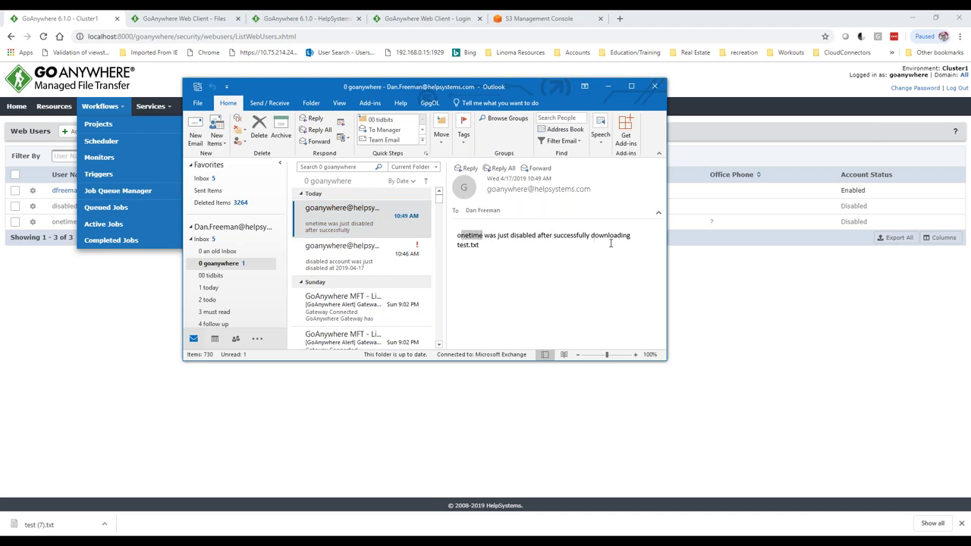
# - Highlight test.txt in the alert, then minimize Outlook
pyautogui.moveTo(459, 244); pyautogui.dragTo(482, 245)
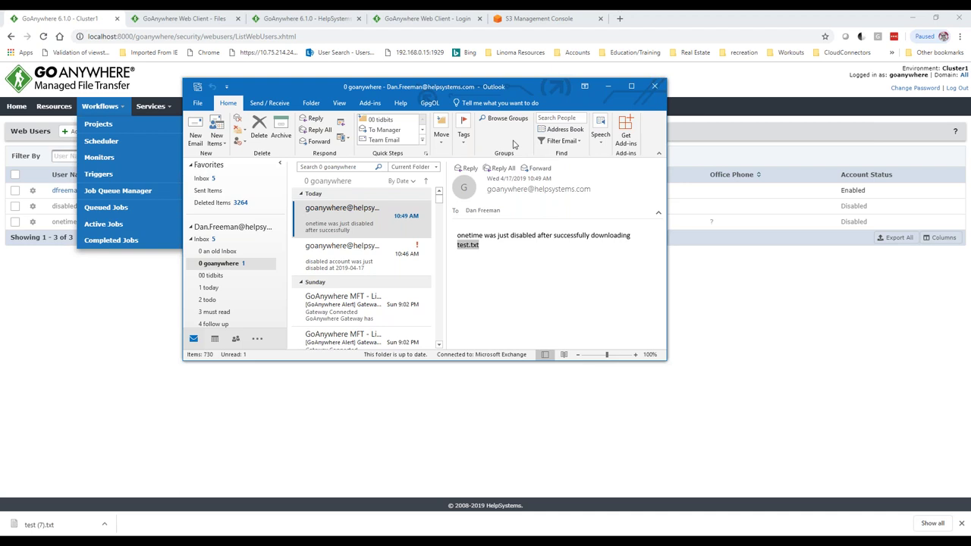
pyautogui.click(608, 86)
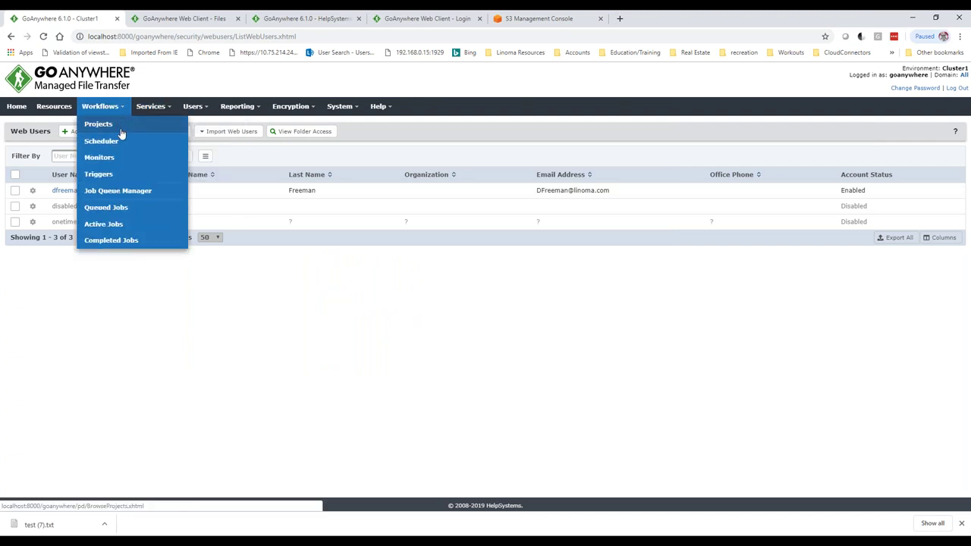
# - Open the upload trigger and review its Conditions and email Action
pyautogui.click(100, 177)
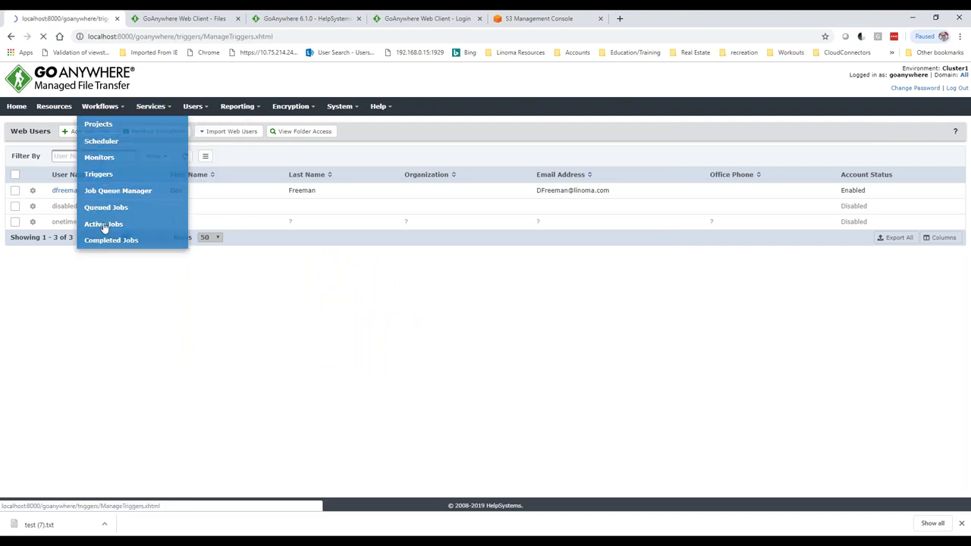
pyautogui.click(71, 327)
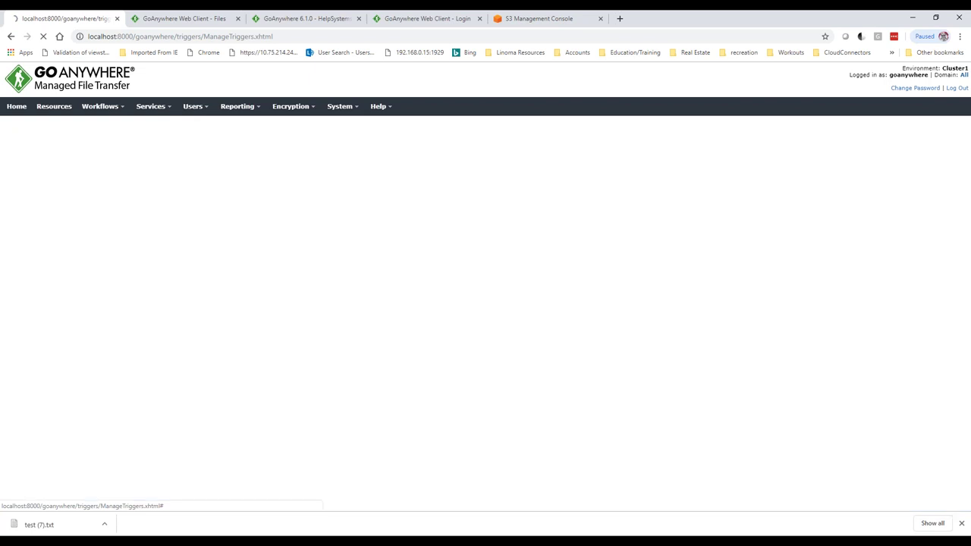
pyautogui.click(68, 154)
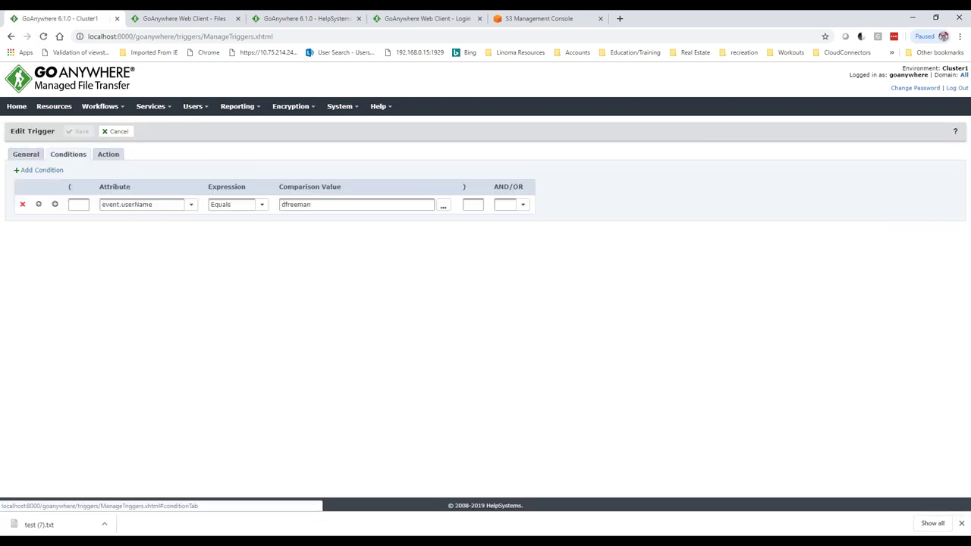
pyautogui.click(108, 155)
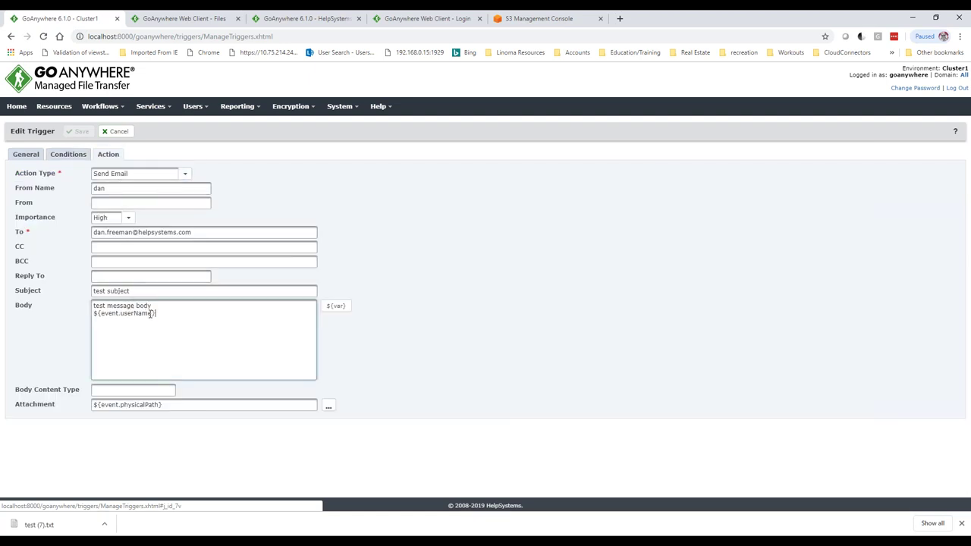
# - Point out the body's user name variable and the attached uploaded-file path variable
pyautogui.moveTo(154, 314); pyautogui.dragTo(107, 306)
pyautogui.moveTo(161, 406); pyautogui.dragTo(97, 411)
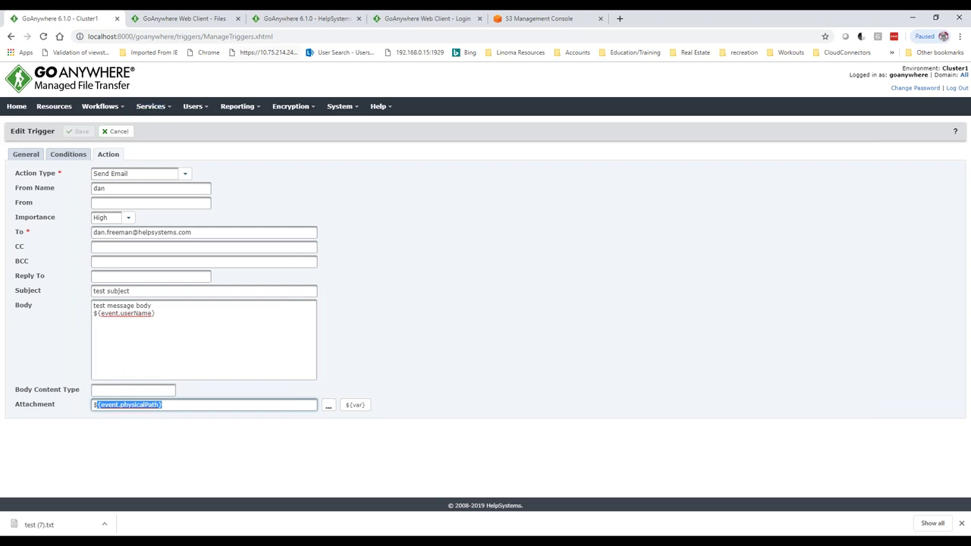
pyautogui.click(184, 19)
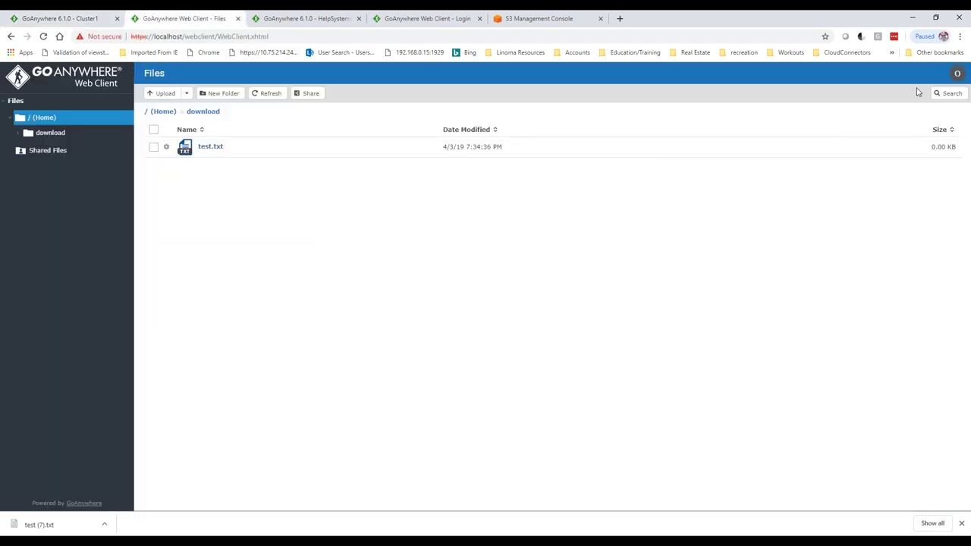
# - Log out of the Web Client and sign in as a different user, entering that user's password
pyautogui.click(957, 73)
pyautogui.click(878, 159)
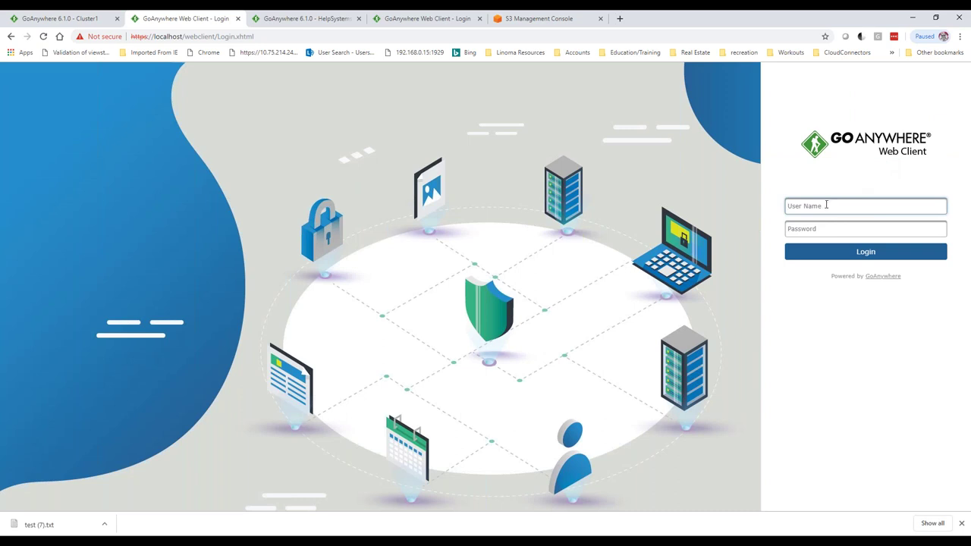
pyautogui.press('Tab')
pyautogui.write('***')
pyautogui.press('BackSpace')
pyautogui.press('BackSpace')
pyautogui.press('BackSpace')
pyautogui.press('BackSpace')
pyautogui.write('***')
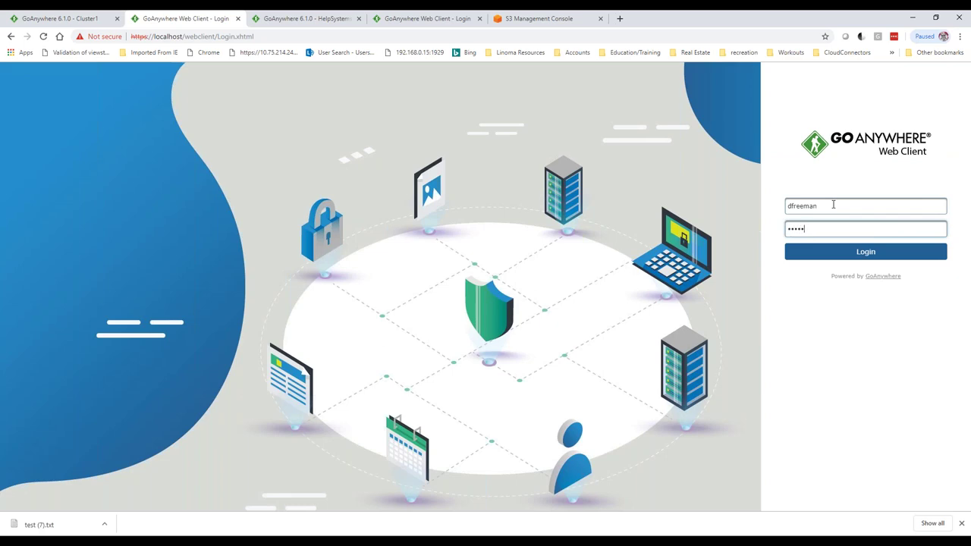
pyautogui.write('********')
pyautogui.press('Return')
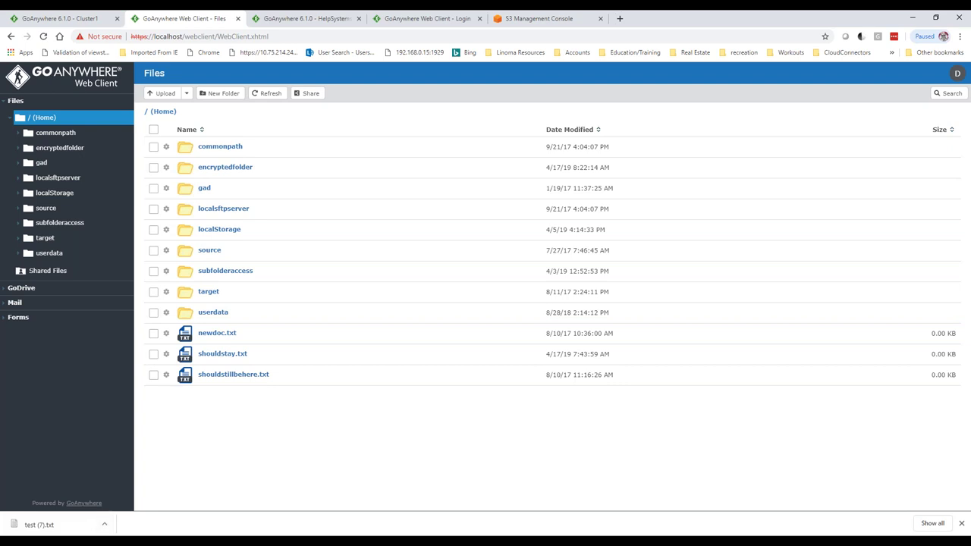
# - Drag testing.csv from File Explorer into the Home folder to upload it
pyautogui.click(114, 541)
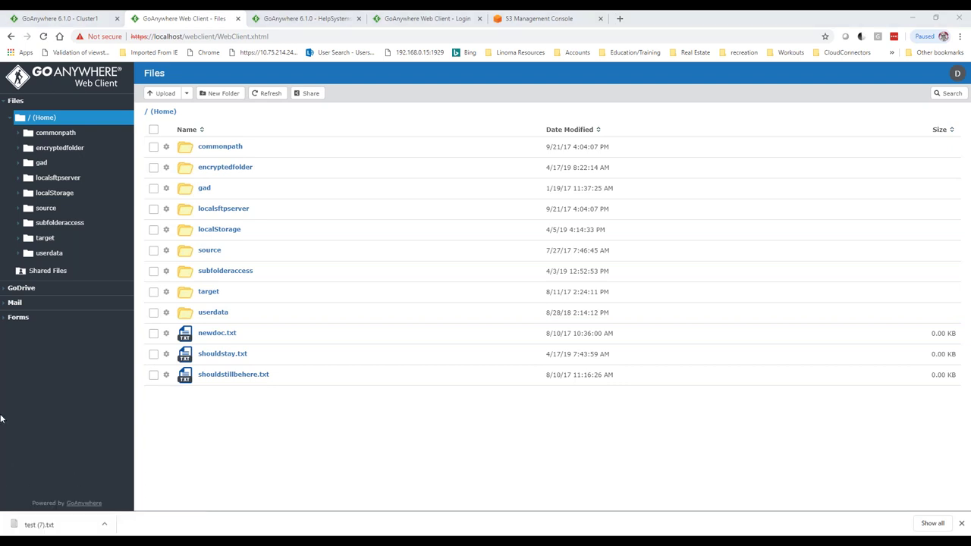
pyautogui.moveTo(0, 419); pyautogui.dragTo(378, 475)
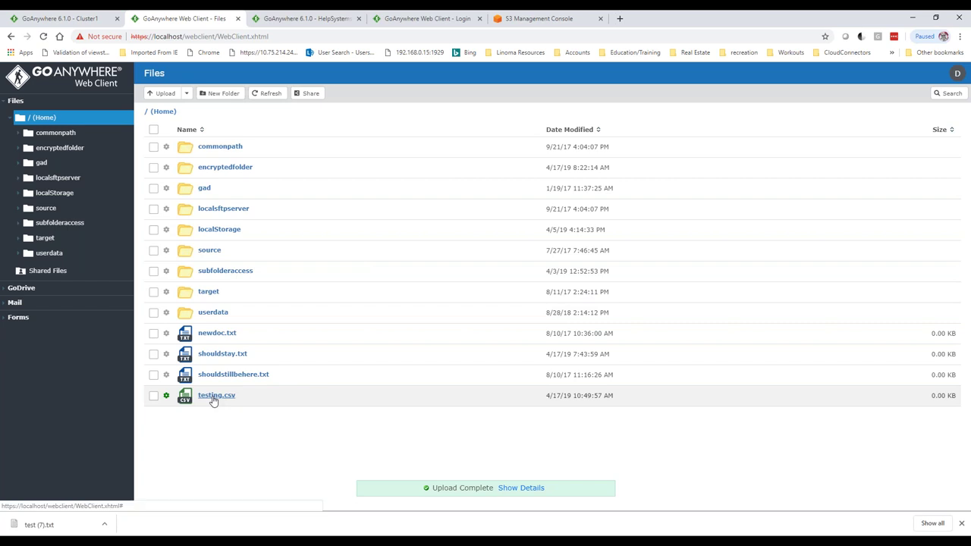
pyautogui.click(250, 534)
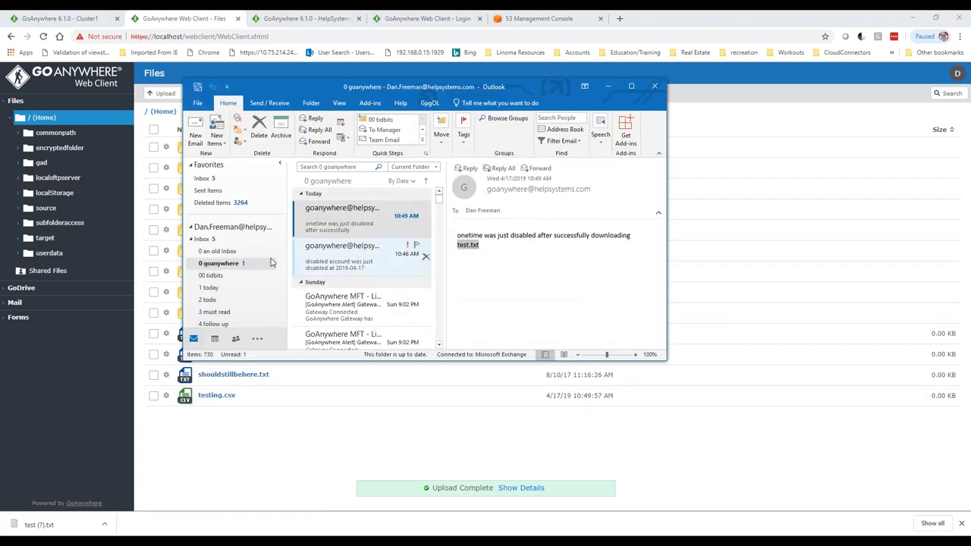
# - Move through Outlook's Inbox and 0 goanywhere folders down to Junk Email
pyautogui.click(231, 265)
pyautogui.click(216, 240)
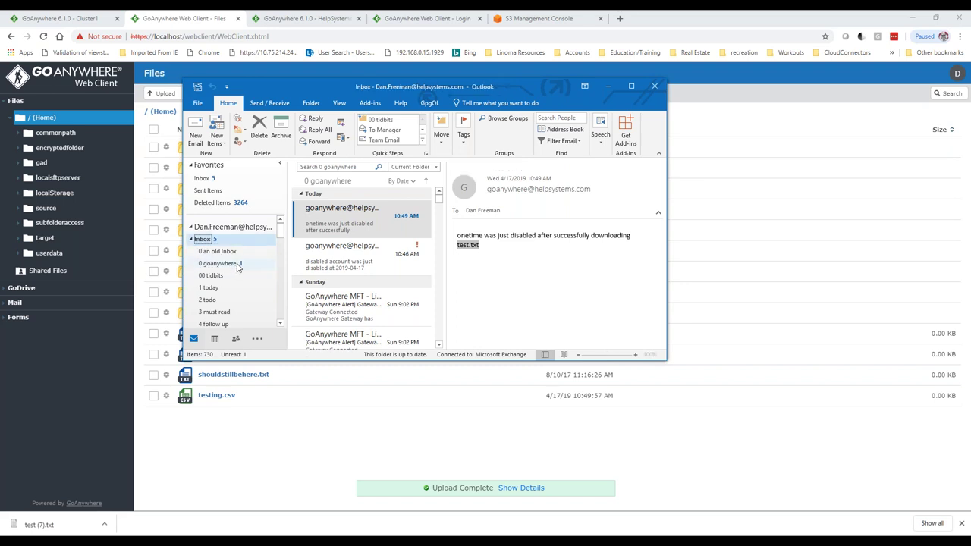
pyautogui.click(245, 263)
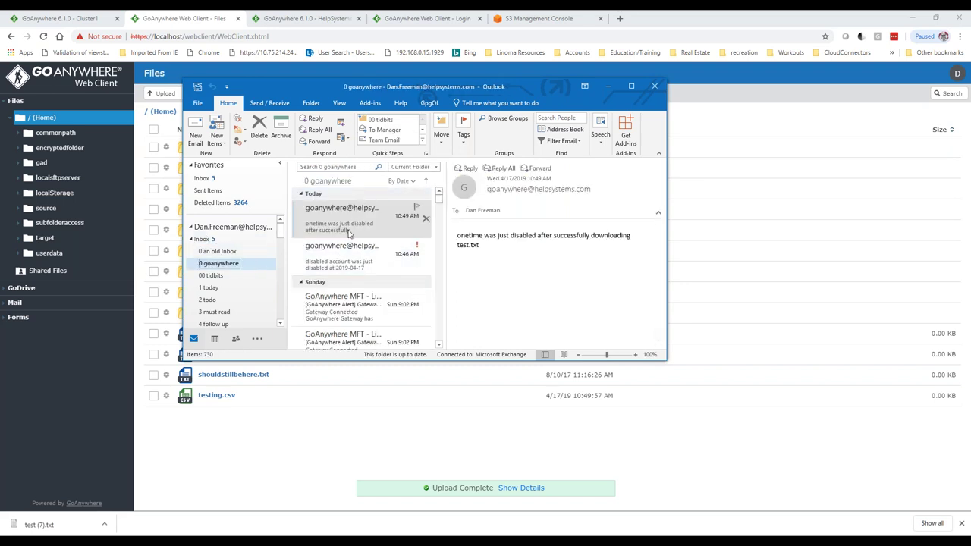
pyautogui.moveTo(336, 90); pyautogui.dragTo(245, 189)
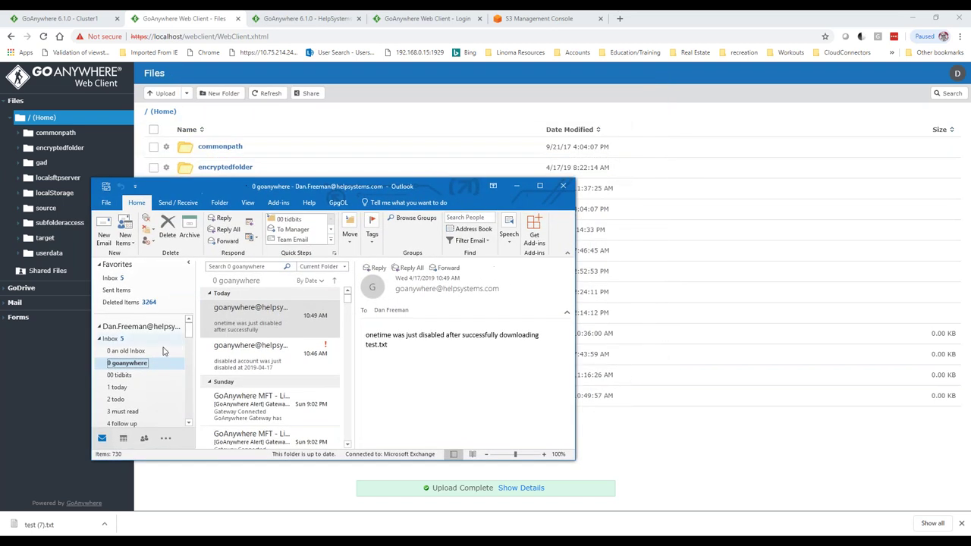
pyautogui.press('Up')
pyautogui.press('Up')
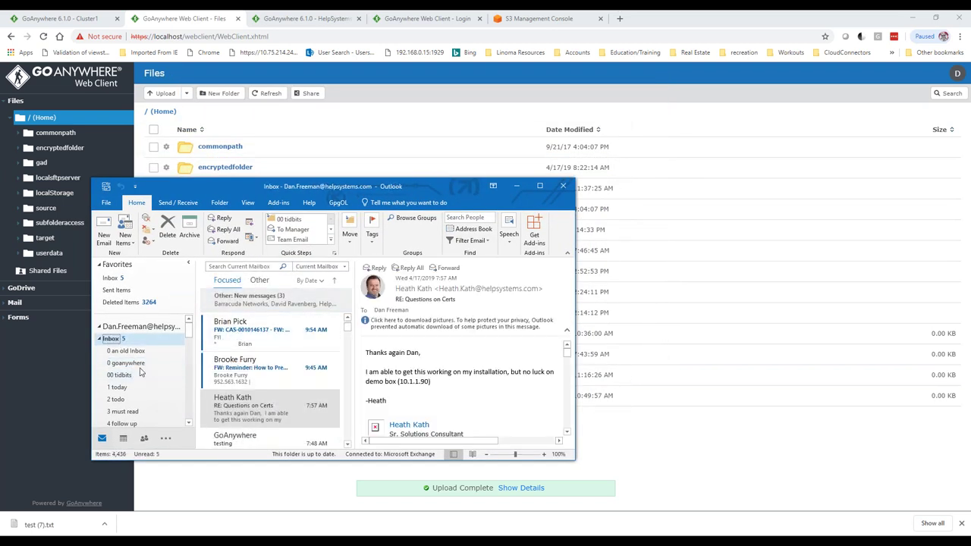
pyautogui.click(144, 363)
pyautogui.moveTo(189, 328); pyautogui.dragTo(190, 389)
pyautogui.click(135, 330)
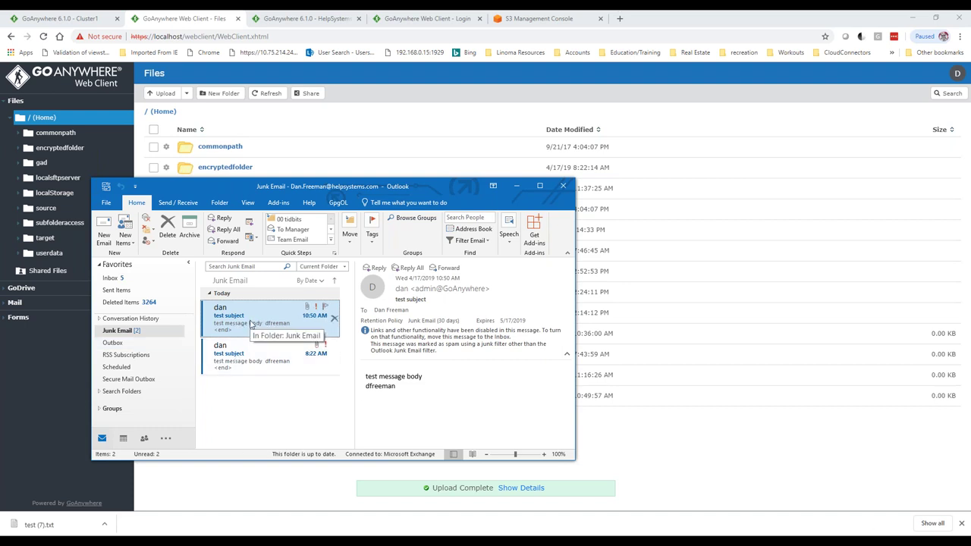
# - Move the junk 'test subject' message to the Inbox
pyautogui.rightClick(278, 321)
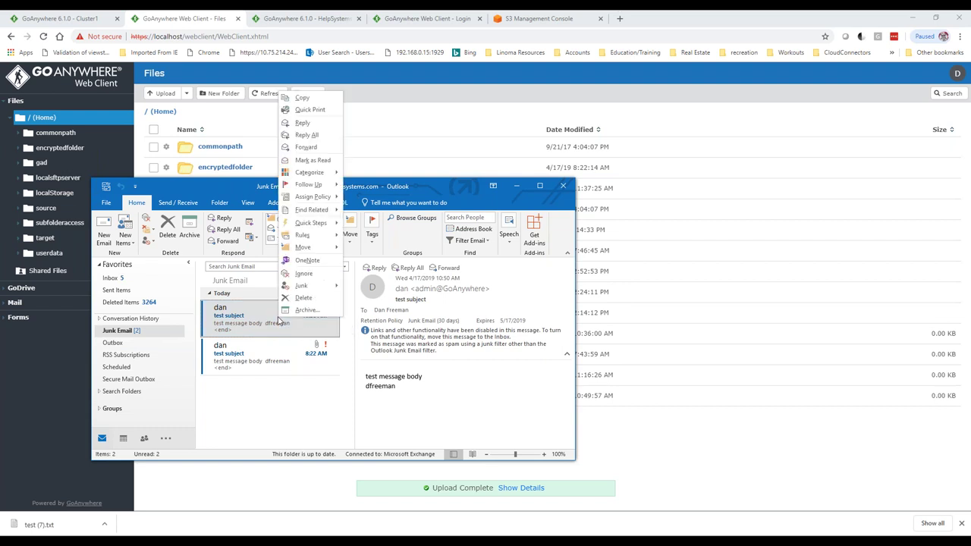
pyautogui.moveTo(300, 247)
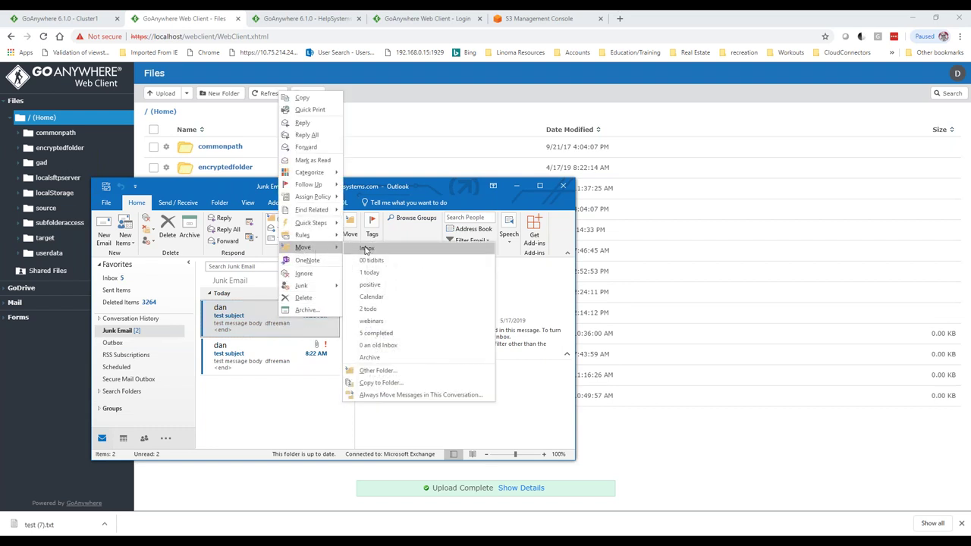
pyautogui.click(366, 248)
pyautogui.scroll(-5, 185, 337)
pyautogui.scroll(5, 184, 337)
# - Open the 'test subject' email under Focused, select the sender's username, then hide Outlook
pyautogui.click(127, 339)
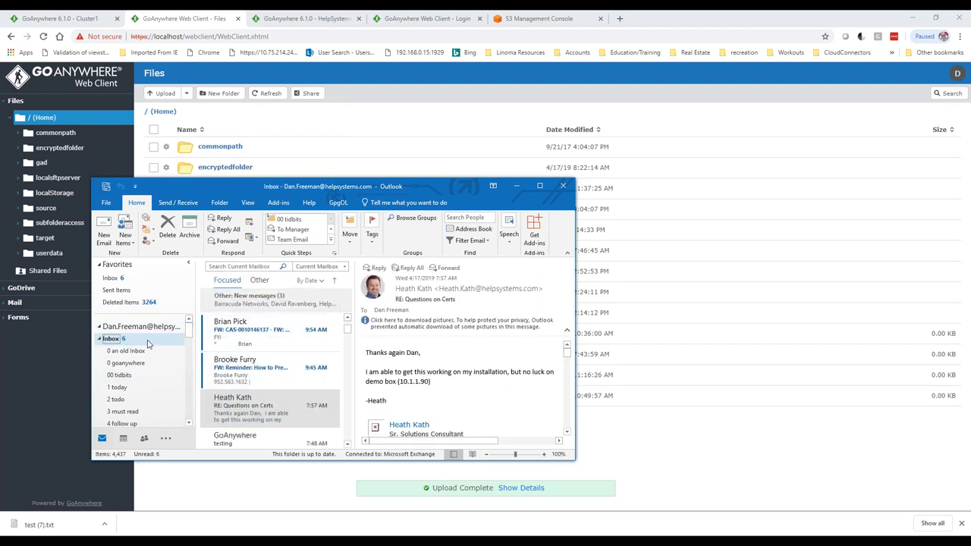
pyautogui.click(133, 364)
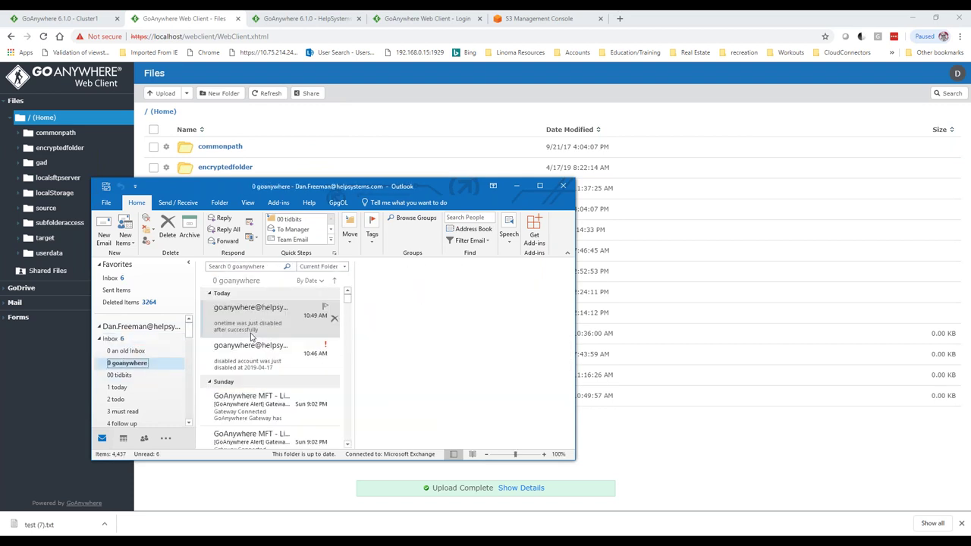
pyautogui.click(129, 339)
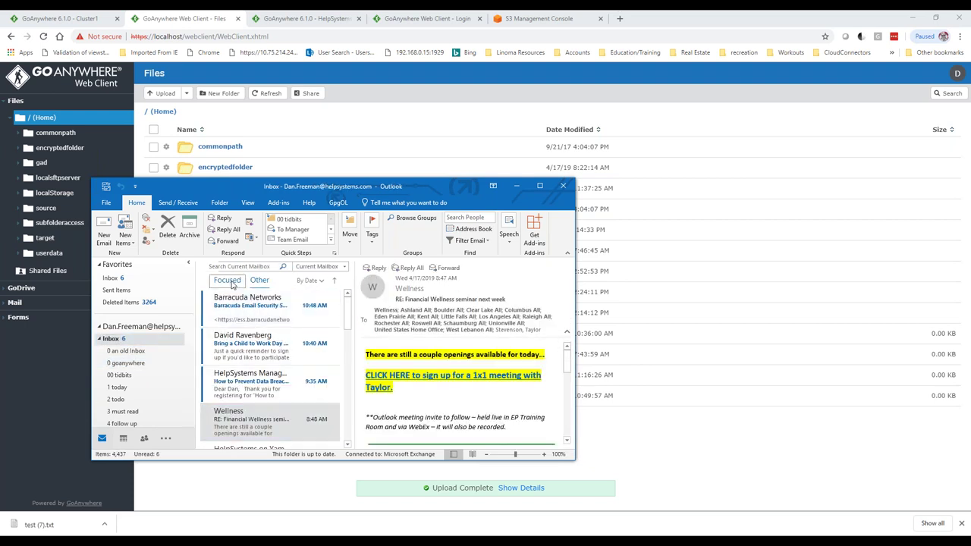
pyautogui.click(227, 280)
pyautogui.click(265, 308)
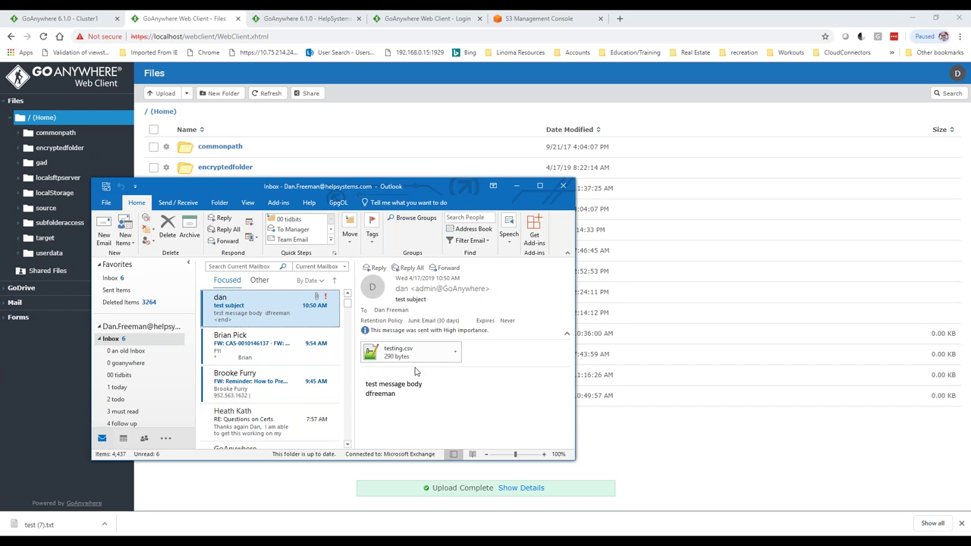
pyautogui.doubleClick(380, 394)
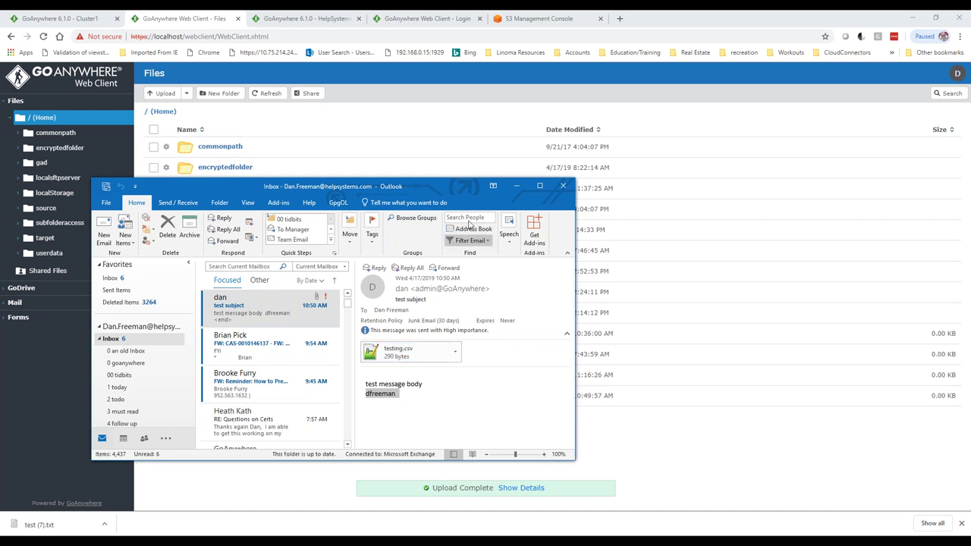
pyautogui.click(517, 186)
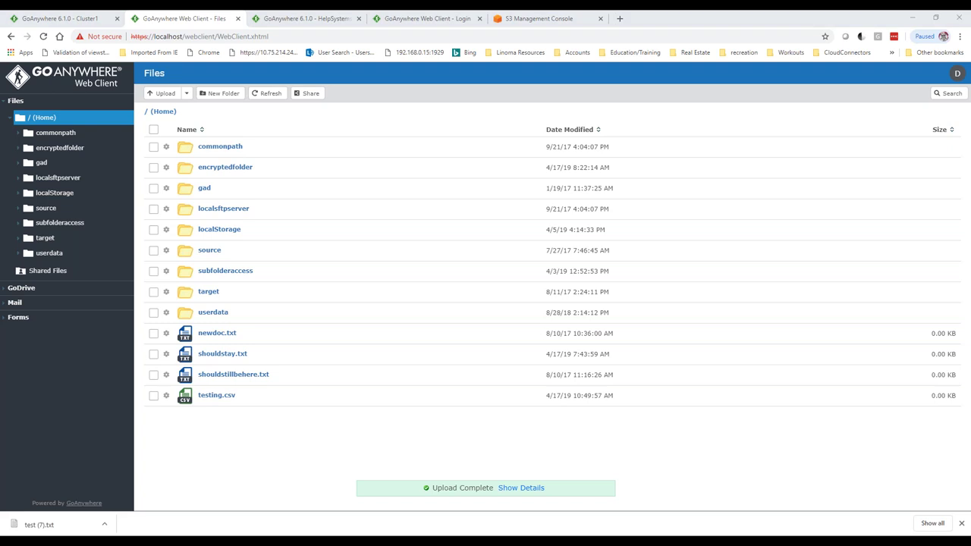
# - Move the local 'monitor' folder window, with customerA, customerB and ProviderA, to the centre over the browser
pyautogui.moveTo(0, 83); pyautogui.dragTo(537, 142)
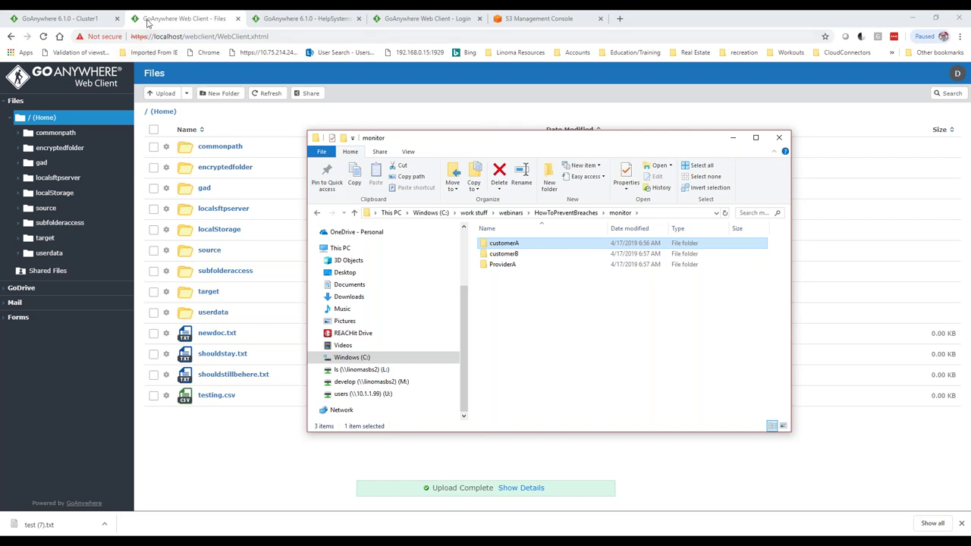
# - Open the 'grab csv files' monitor and review its customerA watch folder and *.csv pattern
pyautogui.click(84, 18)
pyautogui.moveTo(100, 106)
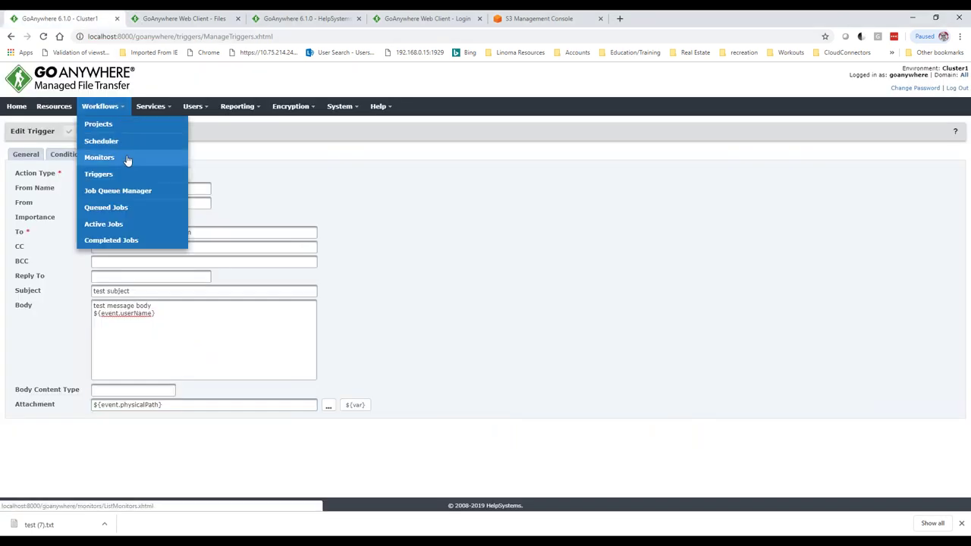
pyautogui.click(126, 157)
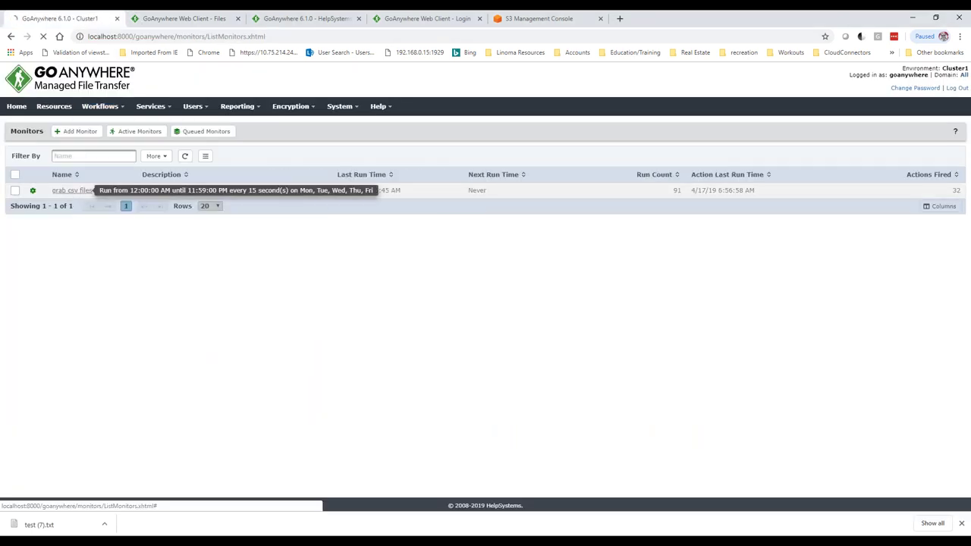
pyautogui.click(70, 192)
pyautogui.moveTo(311, 272); pyautogui.dragTo(272, 272)
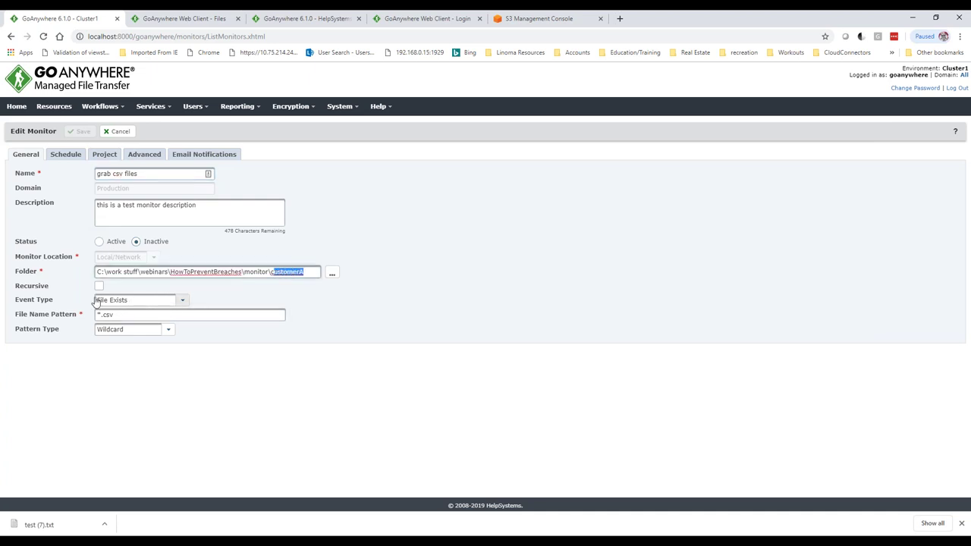
pyautogui.moveTo(114, 314); pyautogui.dragTo(82, 313)
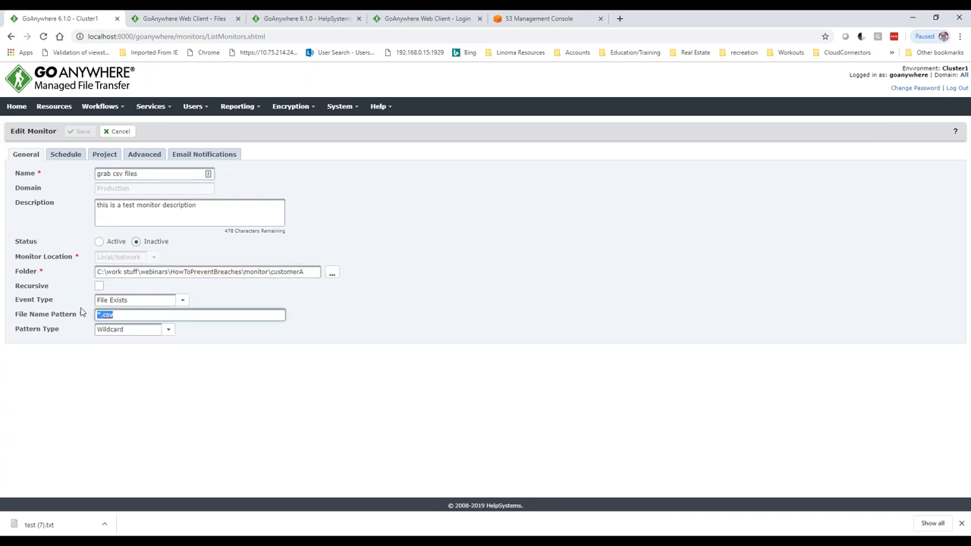
# - Review the monitor's linked 'pgp then sftp put' project and its files variable
pyautogui.click(103, 155)
pyautogui.moveTo(167, 173); pyautogui.dragTo(119, 182)
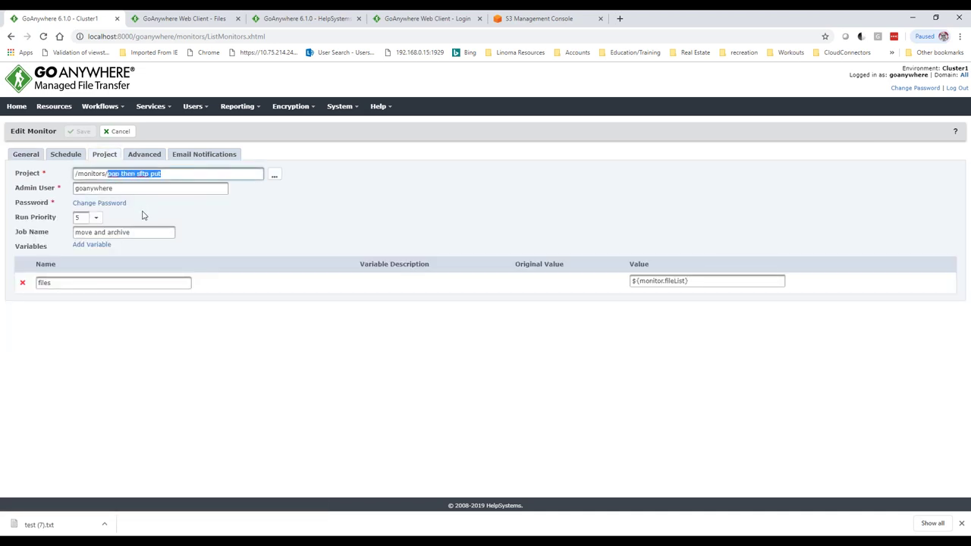
pyautogui.moveTo(58, 281); pyautogui.dragTo(45, 283)
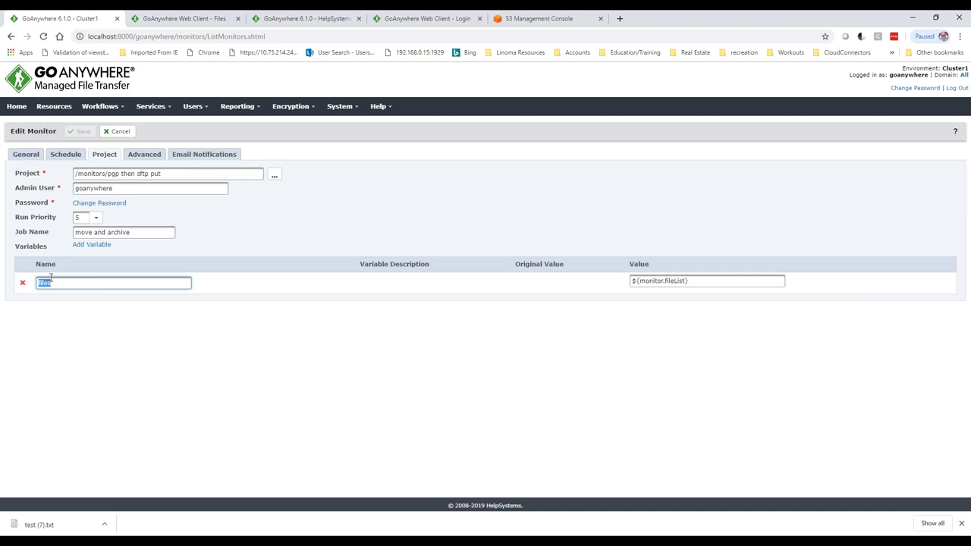
pyautogui.click(100, 106)
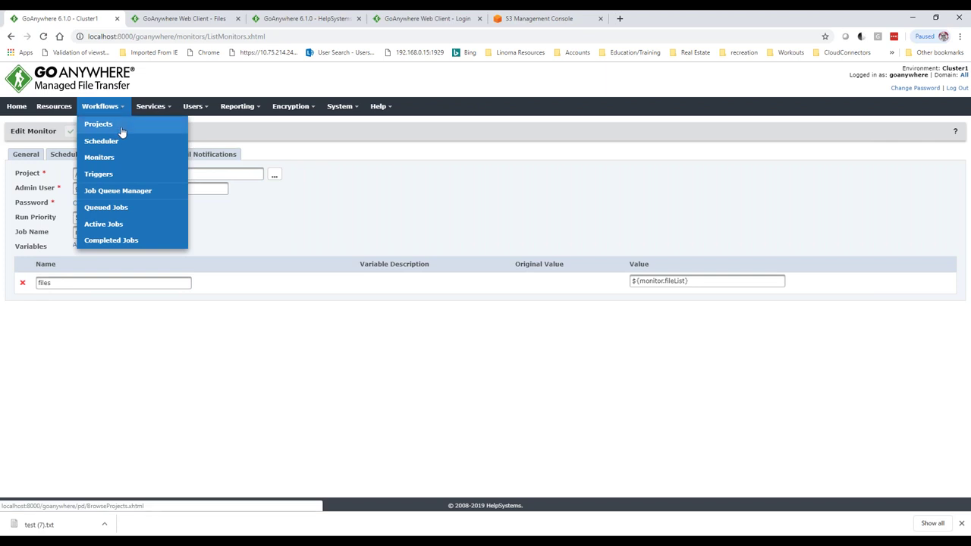
# - Open the 'pgp then sftp put' project from the monitors projects folder
pyautogui.click(122, 133)
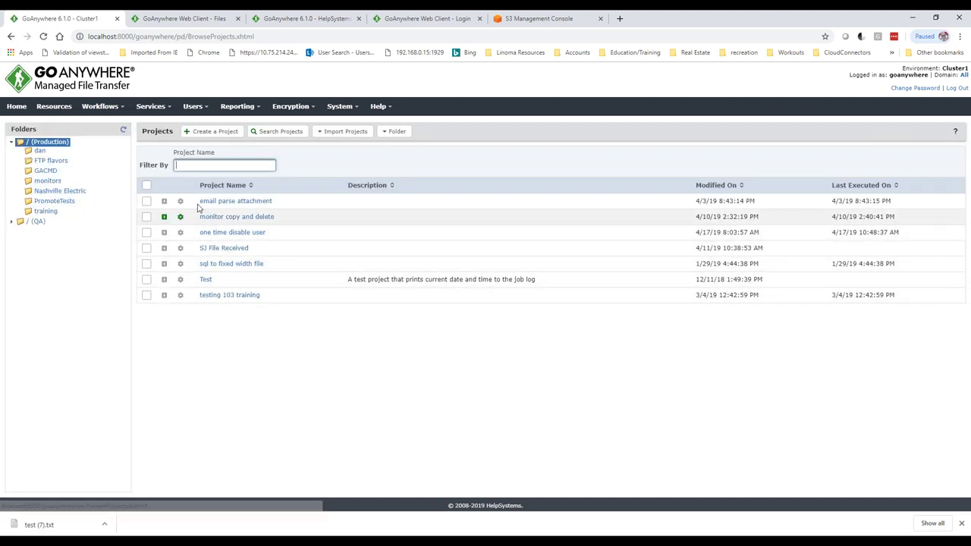
pyautogui.click(47, 180)
pyautogui.click(222, 203)
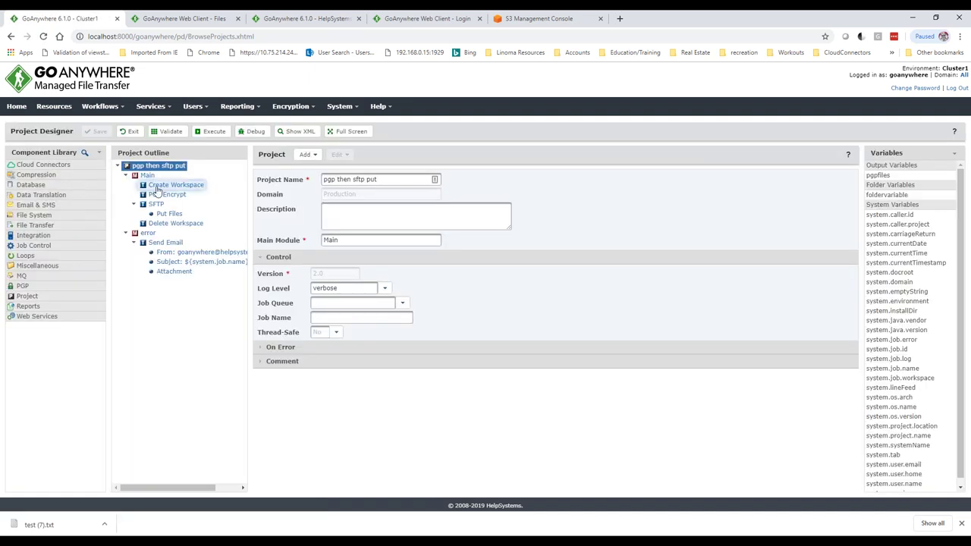
# - Inspect PGP Encrypt's ${files} input and Local PGP key, then the Put Files step targeting /encrypted_s3/customerA
pyautogui.click(167, 195)
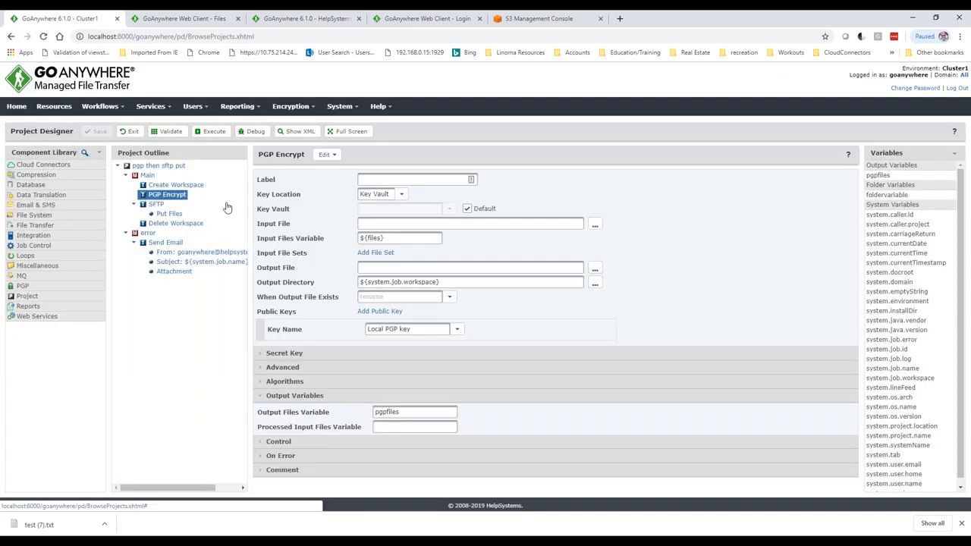
pyautogui.click(387, 238)
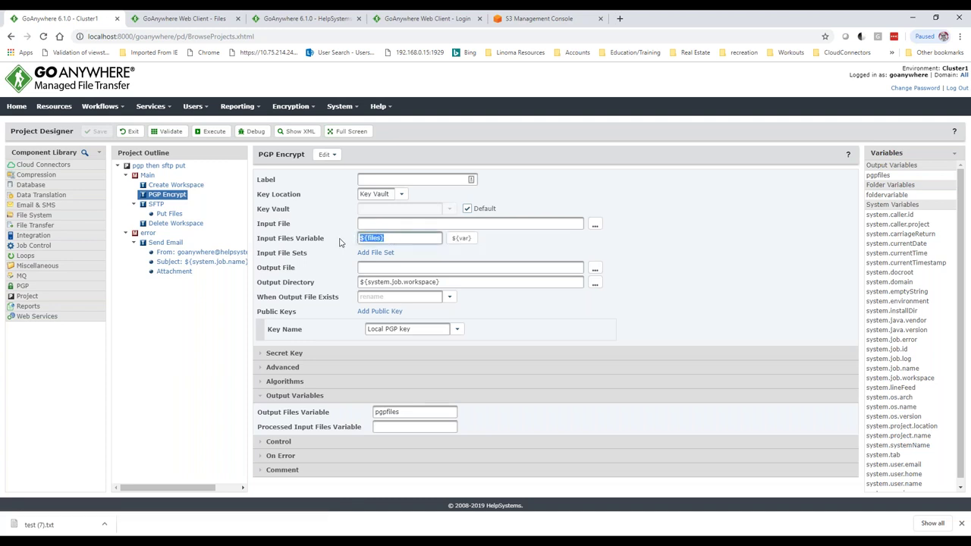
pyautogui.moveTo(413, 328); pyautogui.dragTo(361, 331)
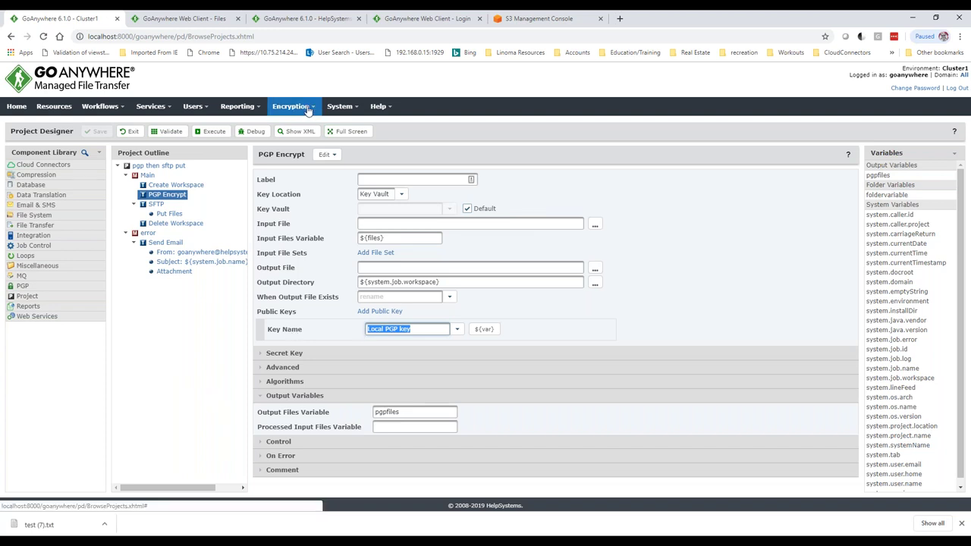
pyautogui.click(169, 213)
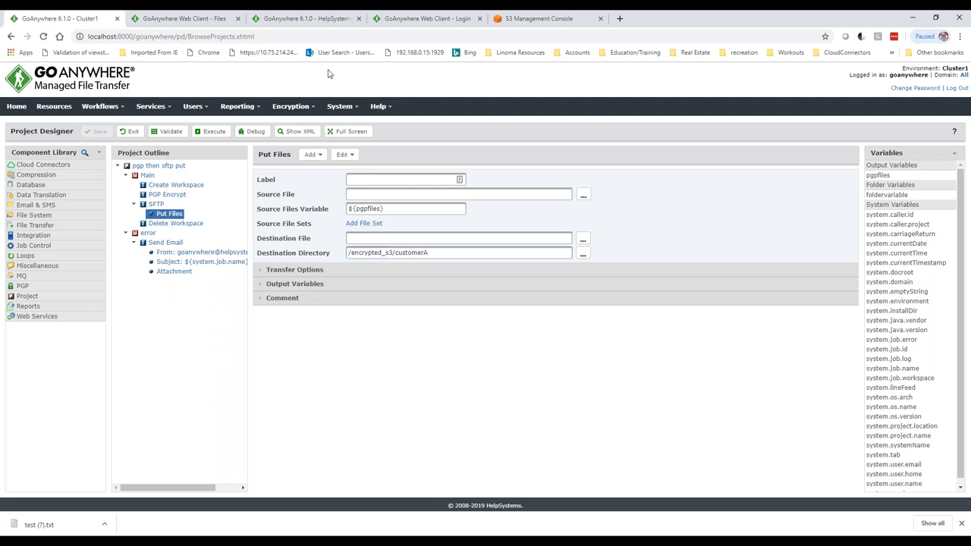
pyautogui.click(537, 18)
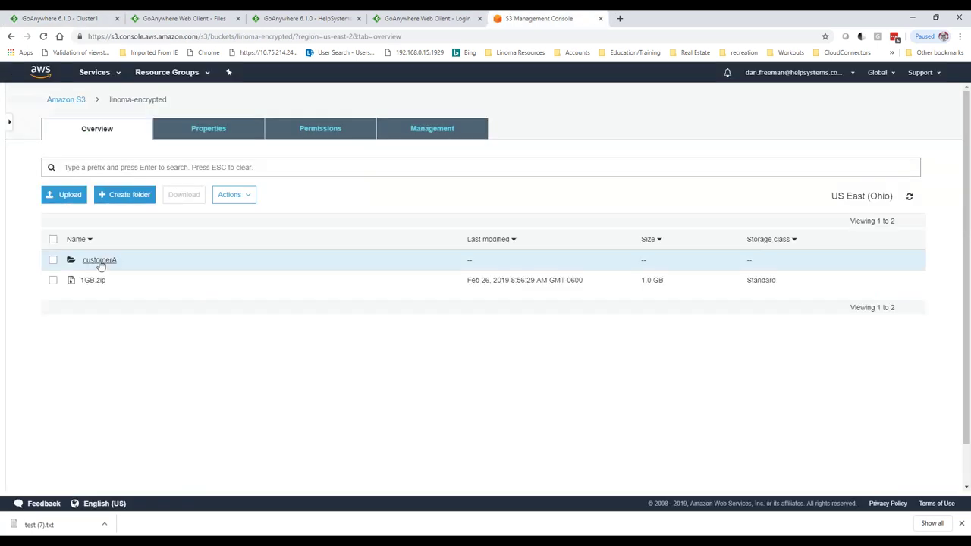
# - Confirm the S3 customerA folder is empty, then set the 'grab csv files' monitor to Active
pyautogui.click(99, 261)
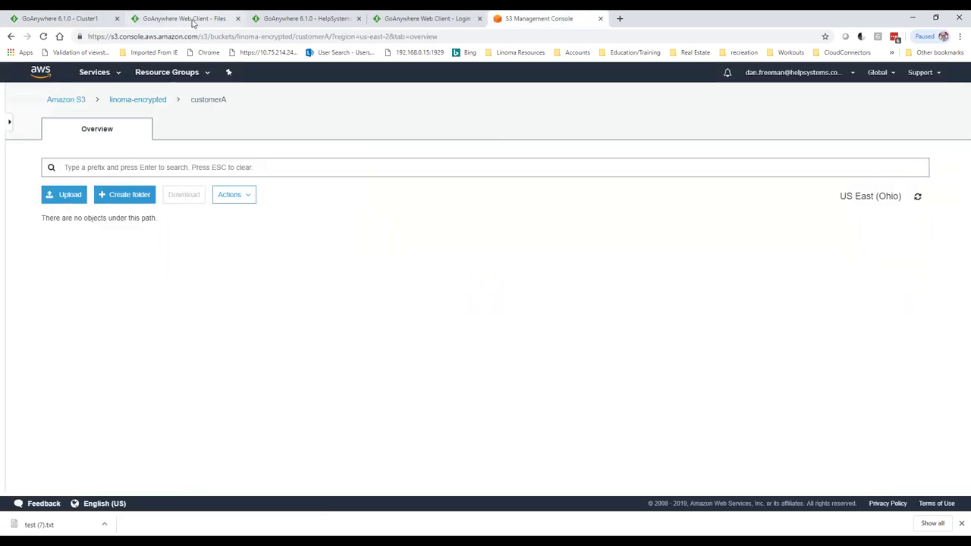
pyautogui.click(68, 20)
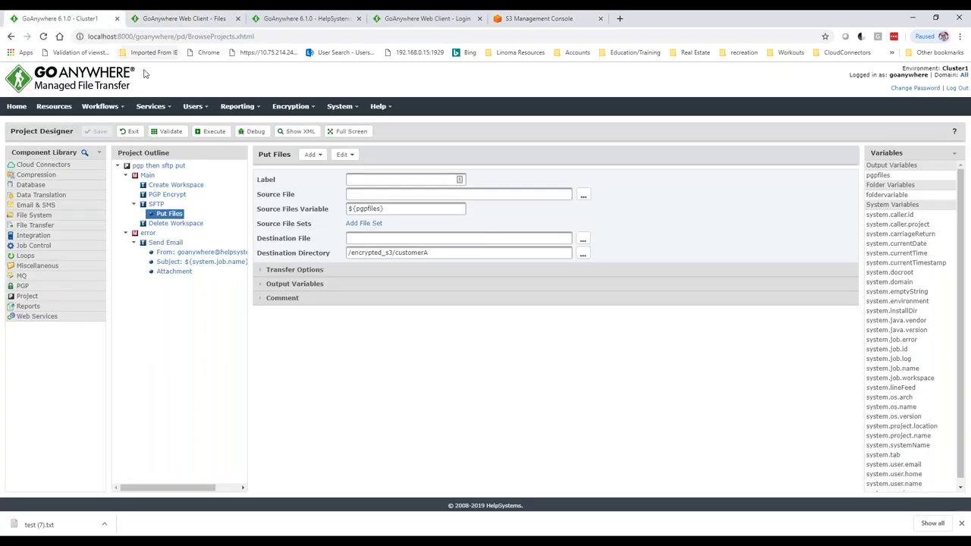
pyautogui.click(100, 106)
pyautogui.click(118, 162)
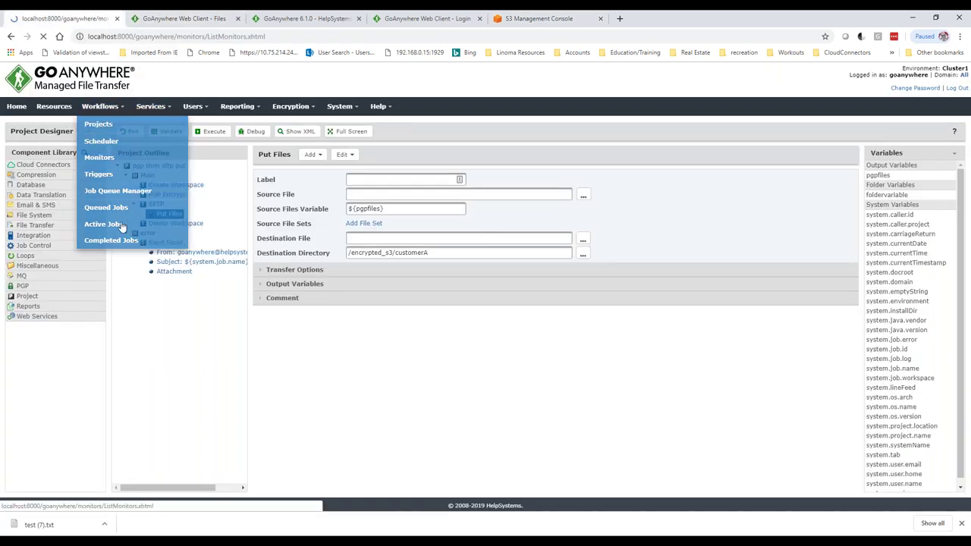
pyautogui.click(74, 194)
pyautogui.click(99, 241)
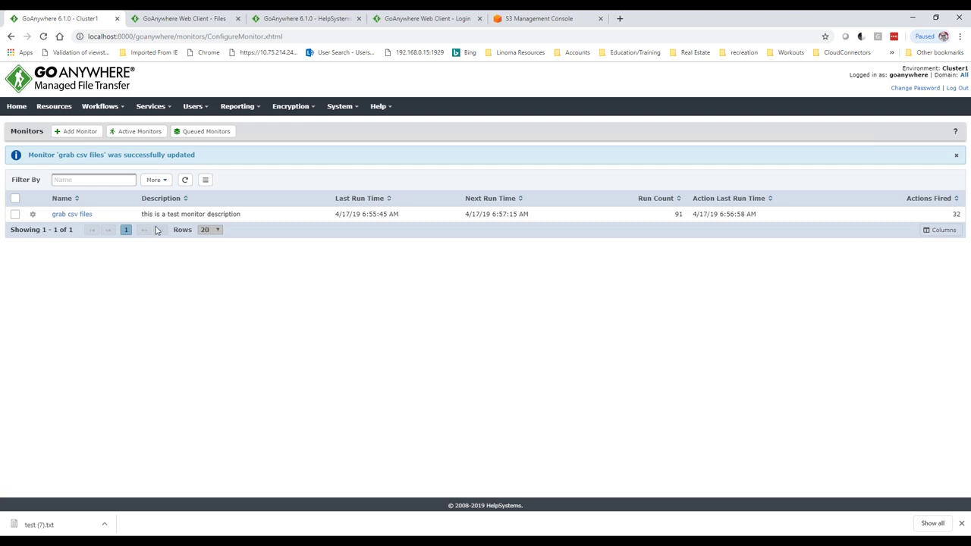
# - Refresh S3 to see sample.csv.pgp and testing.csv.pgp in customerA, then save the monitor as Inactive
pyautogui.click(565, 18)
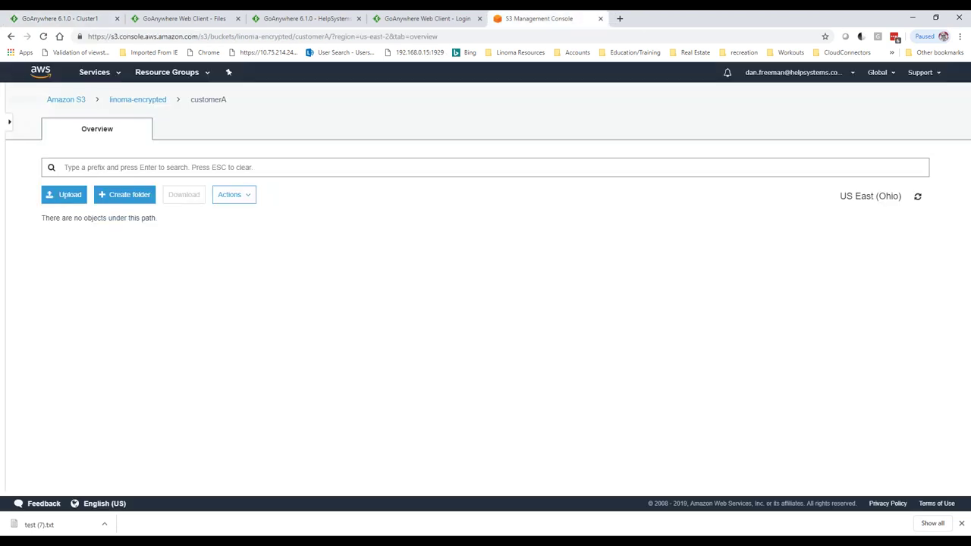
pyautogui.click(916, 197)
pyautogui.click(910, 197)
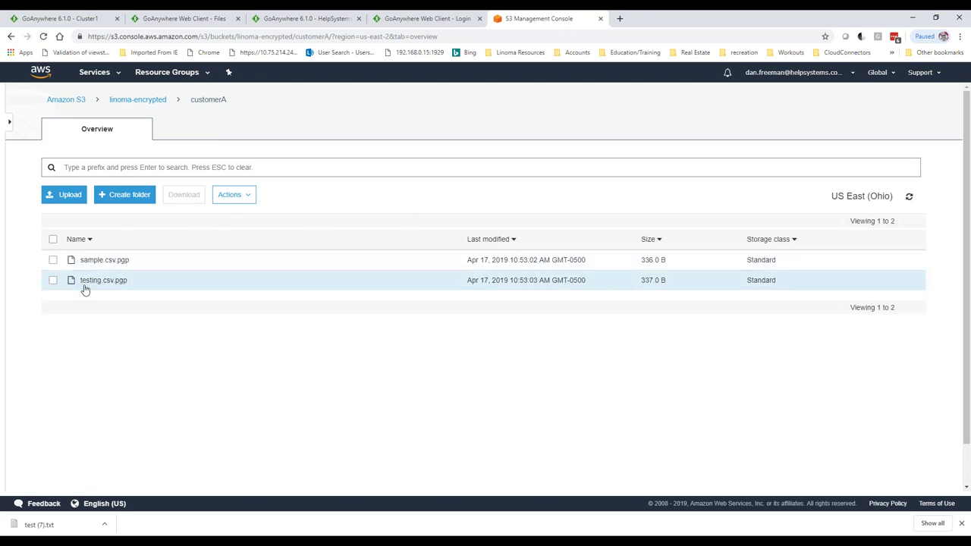
pyautogui.click(99, 20)
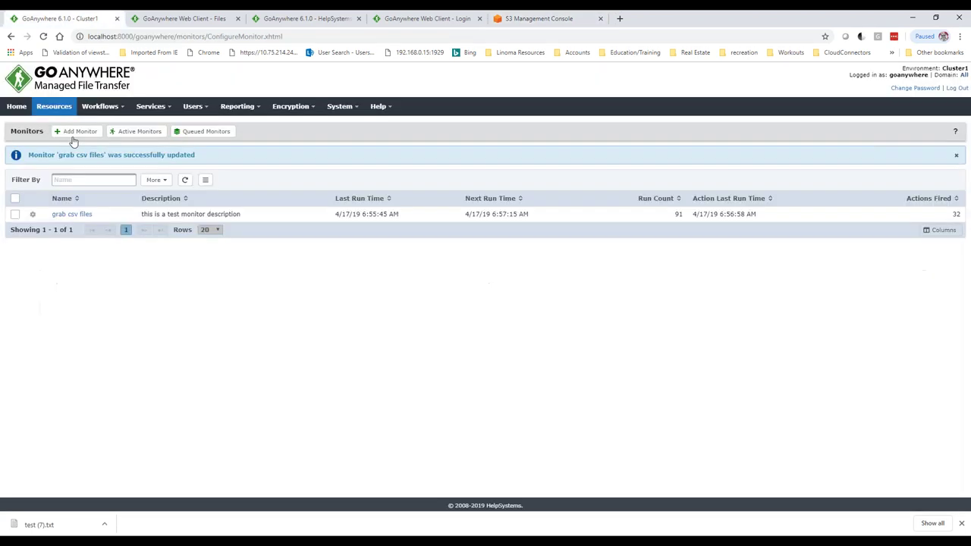
pyautogui.click(65, 215)
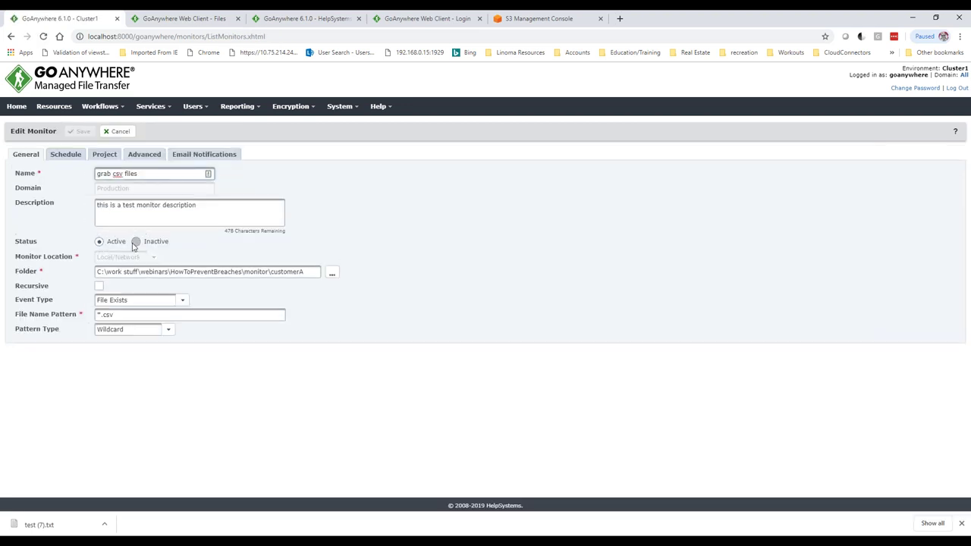
pyautogui.click(79, 132)
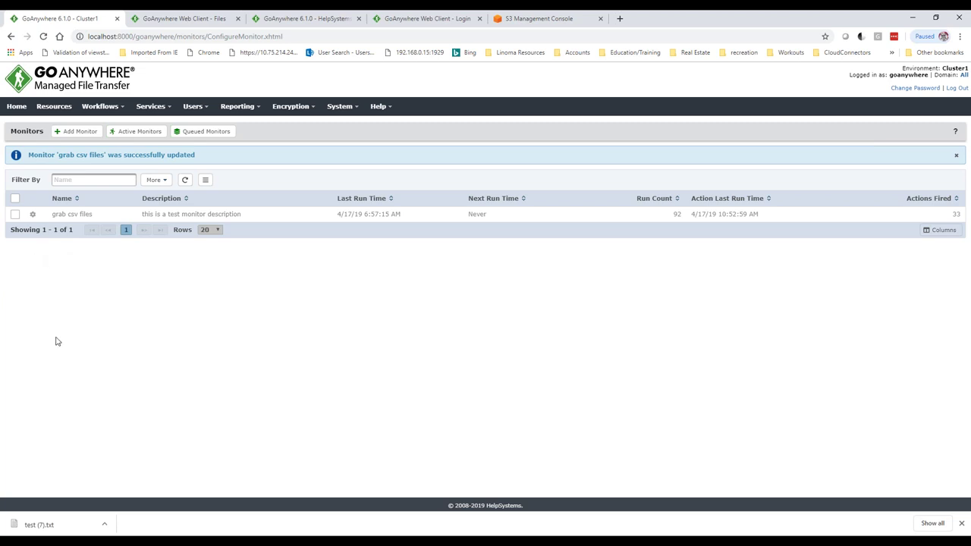
# - Browse the Administration audit log of monitor status changes, then open the empty Service Level Agreement logs
pyautogui.click(207, 111)
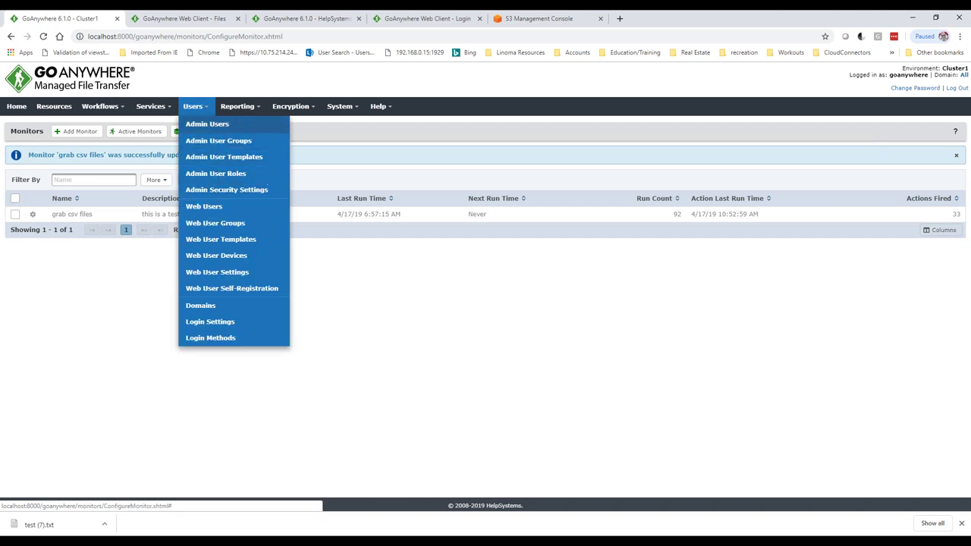
pyautogui.click(238, 107)
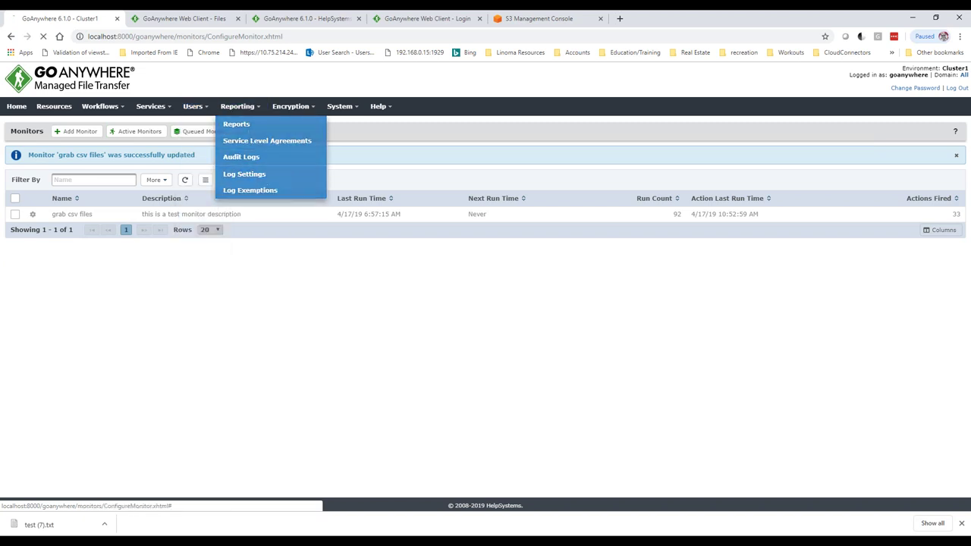
pyautogui.click(241, 157)
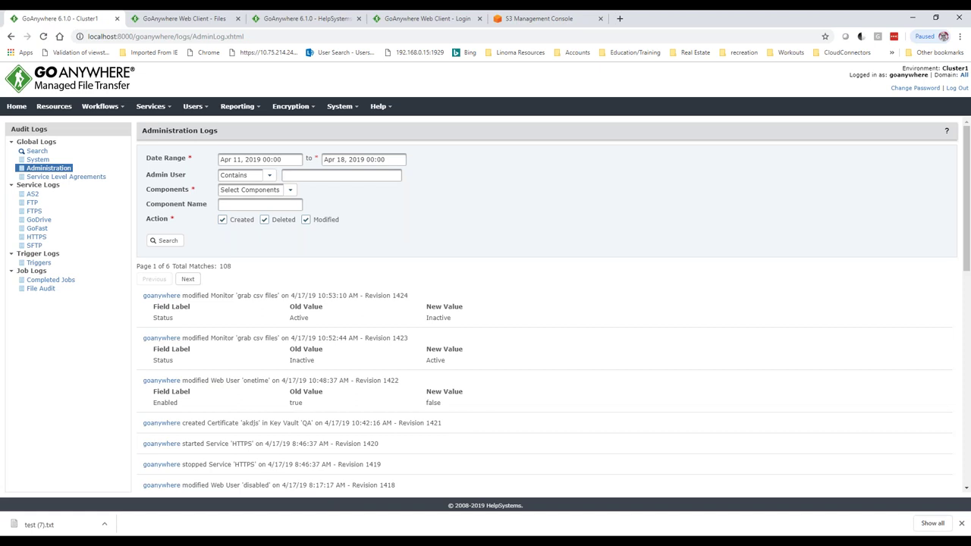
pyautogui.click(60, 169)
pyautogui.scroll(-1, 245, 359)
pyautogui.scroll(-3, 246, 360)
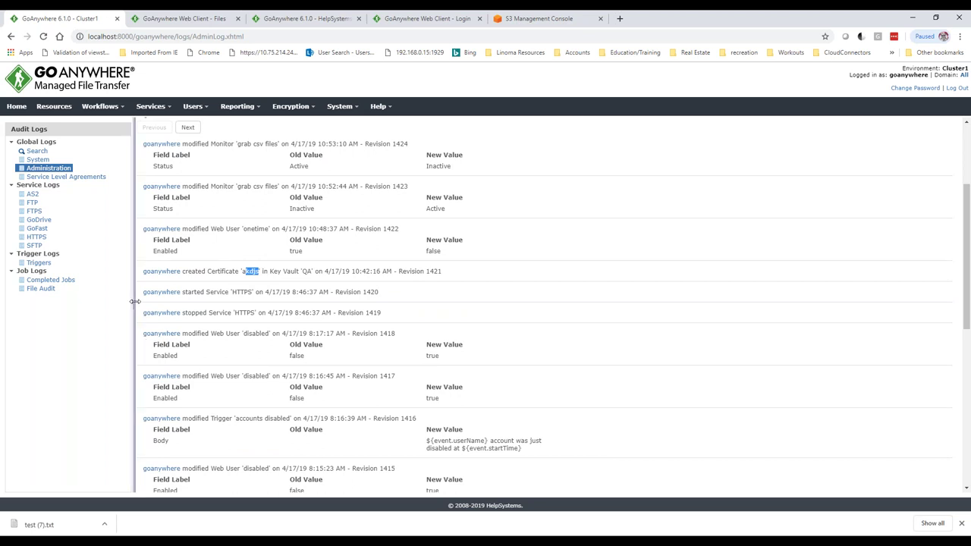
pyautogui.click(59, 181)
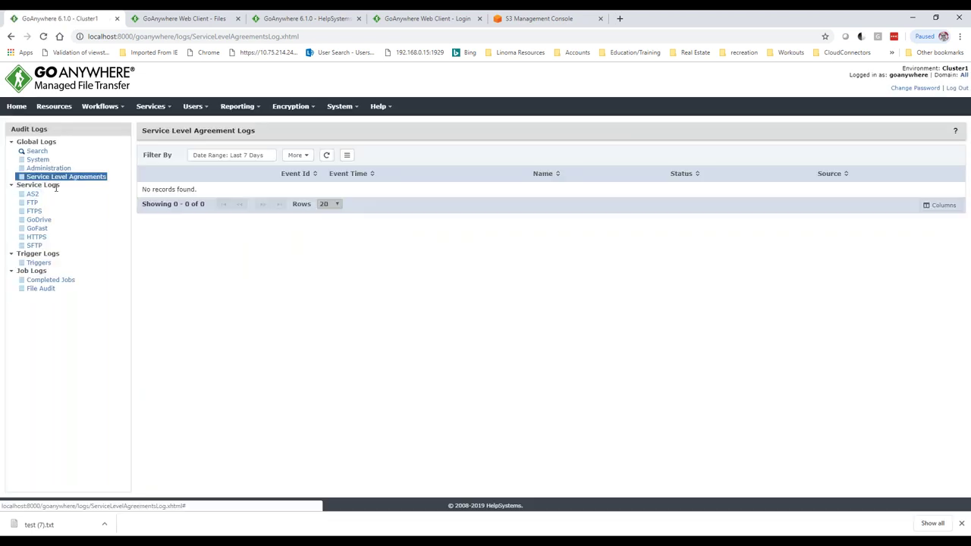
# - In the HTTPS service log, view the latest upload event's details and physical file path
pyautogui.click(36, 239)
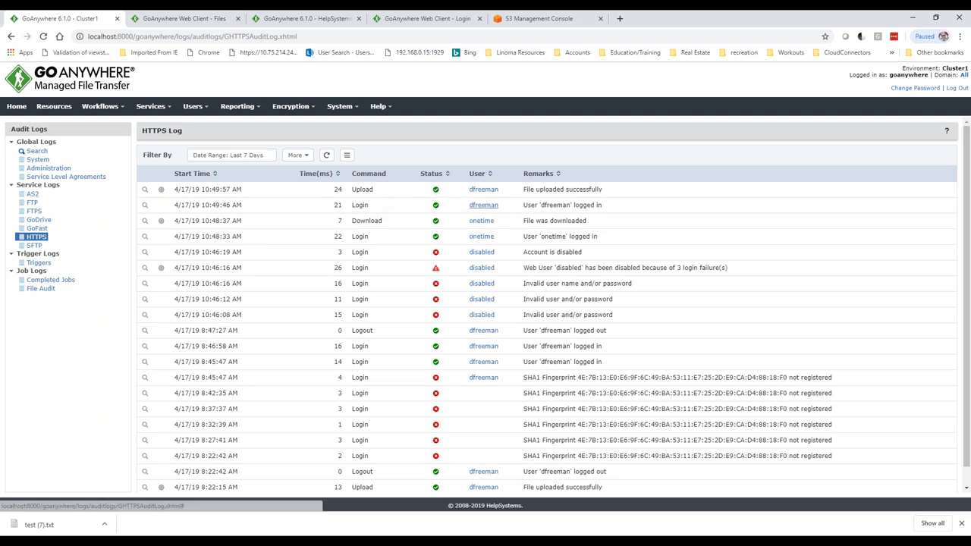
pyautogui.click(144, 190)
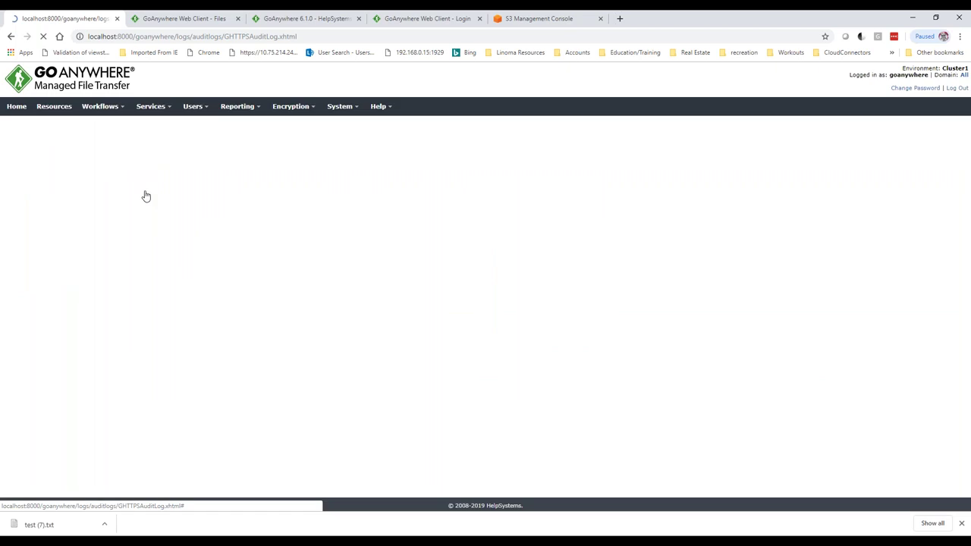
pyautogui.moveTo(216, 331); pyautogui.dragTo(276, 330)
pyautogui.click(233, 132)
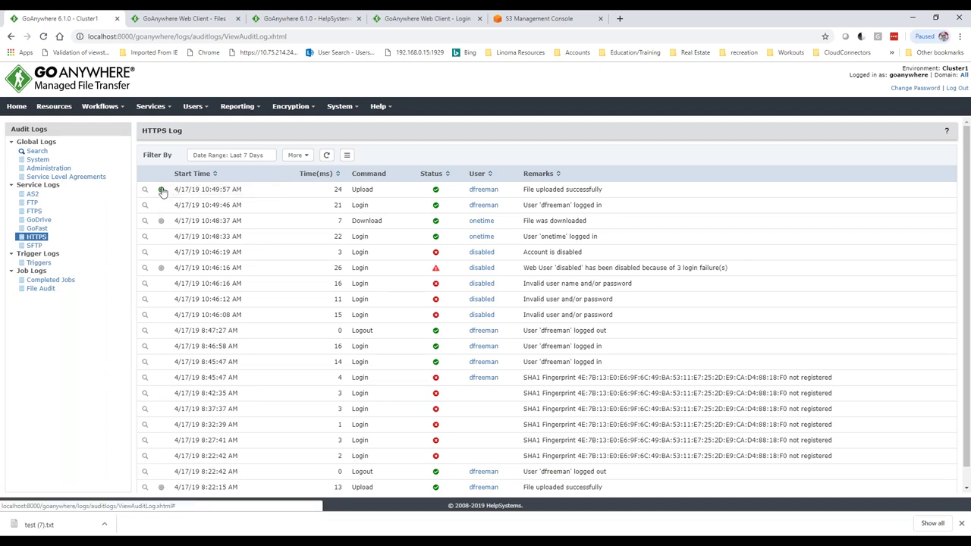
# - View the upload's trigger record in the Triggers log, then open the Completed Jobs log
pyautogui.click(161, 190)
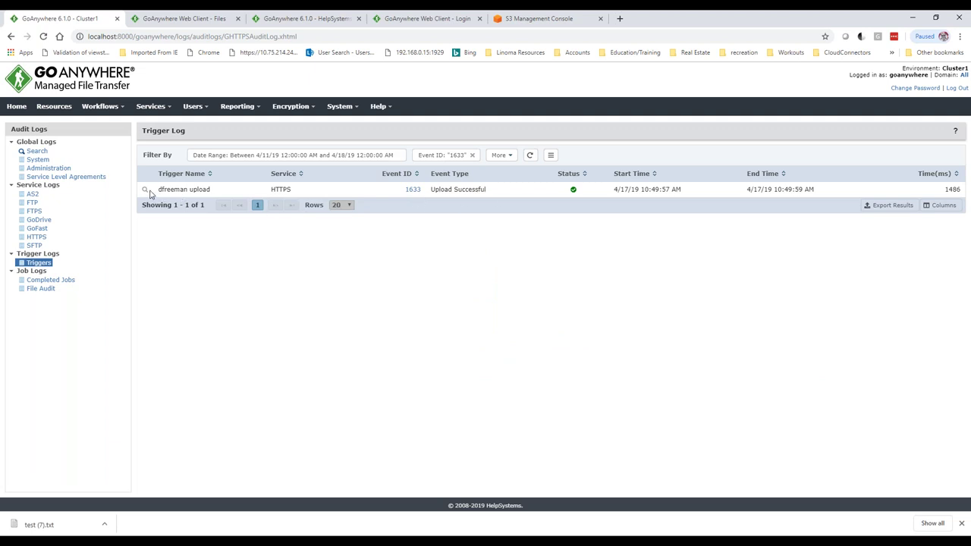
pyautogui.click(36, 264)
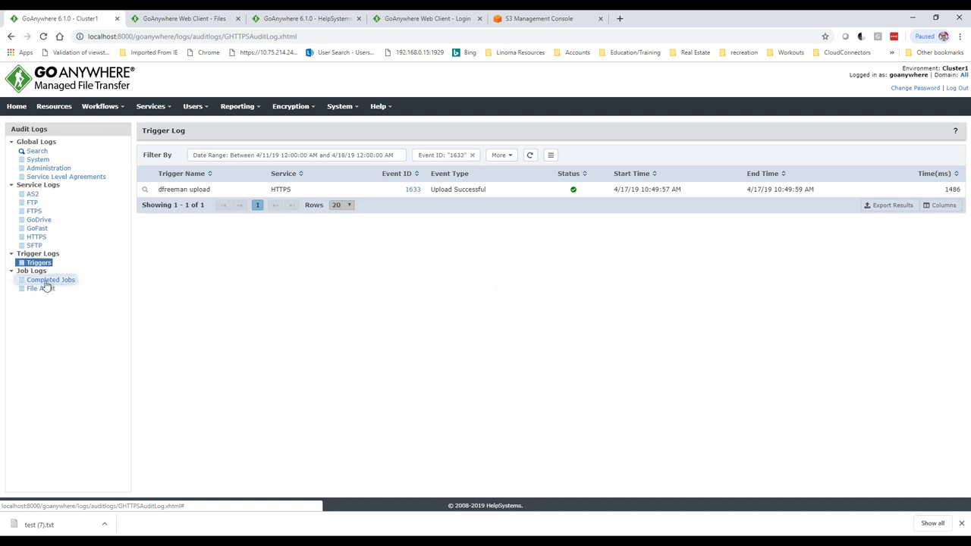
pyautogui.click(46, 282)
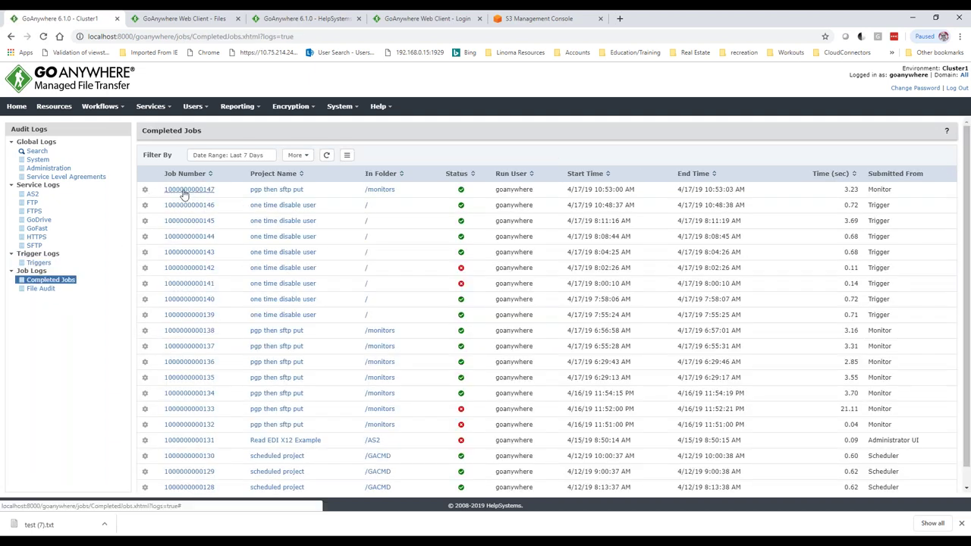
pyautogui.click(190, 190)
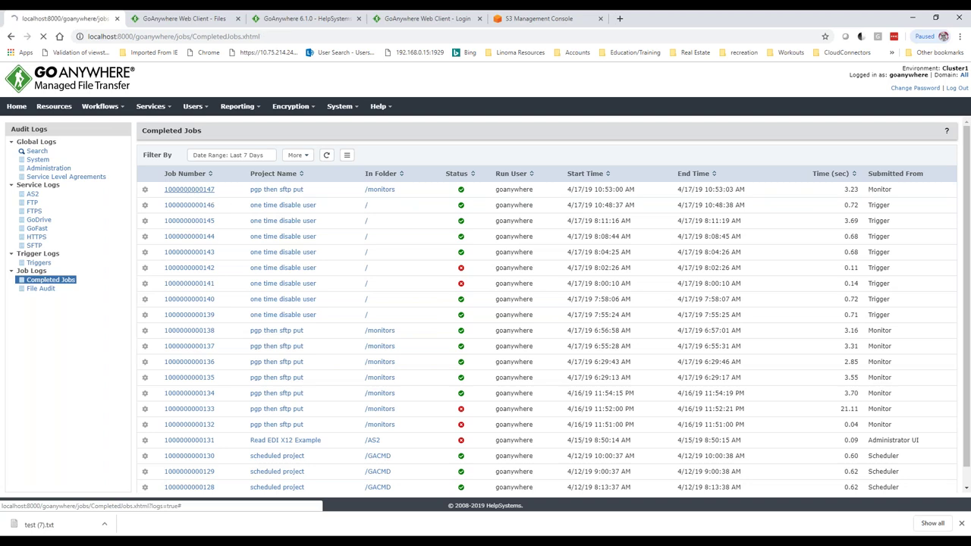
pyautogui.scroll(-2, 325, 196)
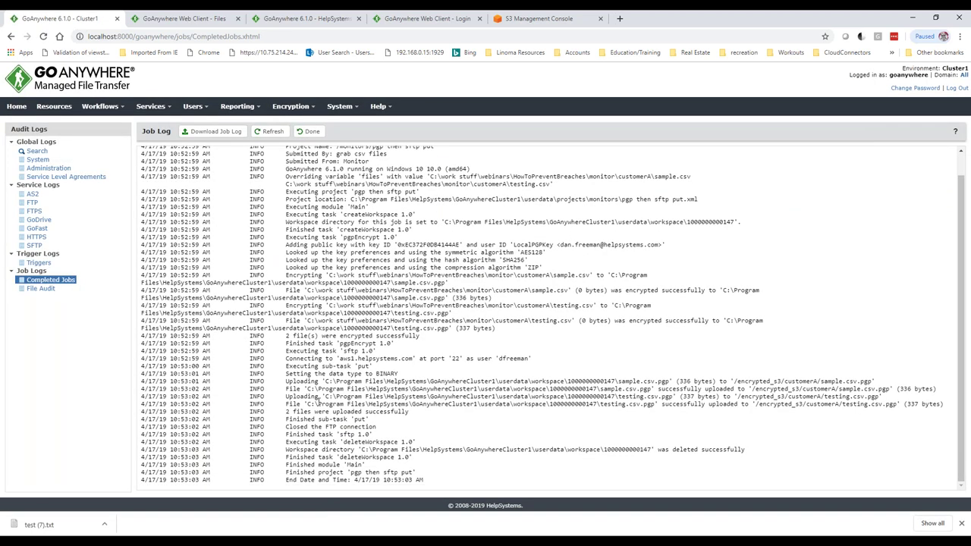
pyautogui.click(41, 290)
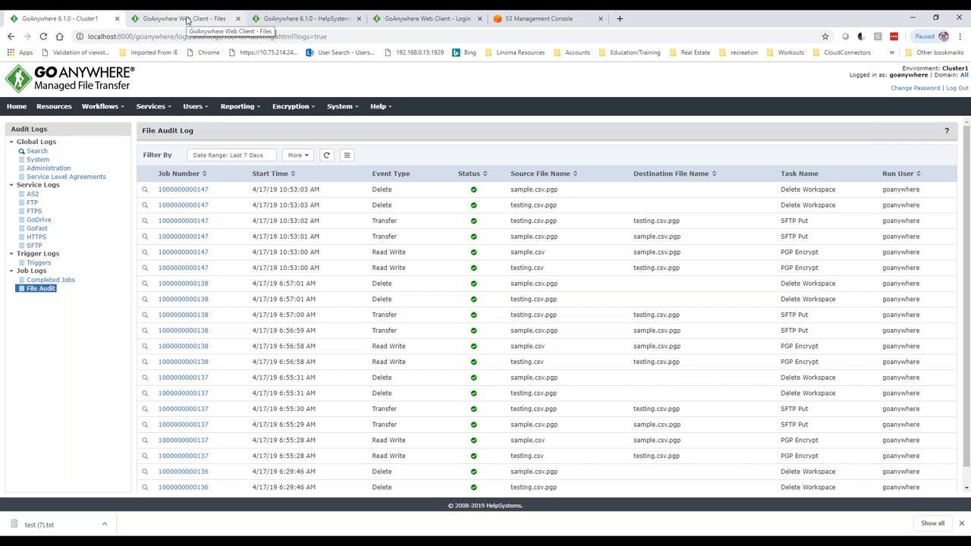
pyautogui.click(184, 21)
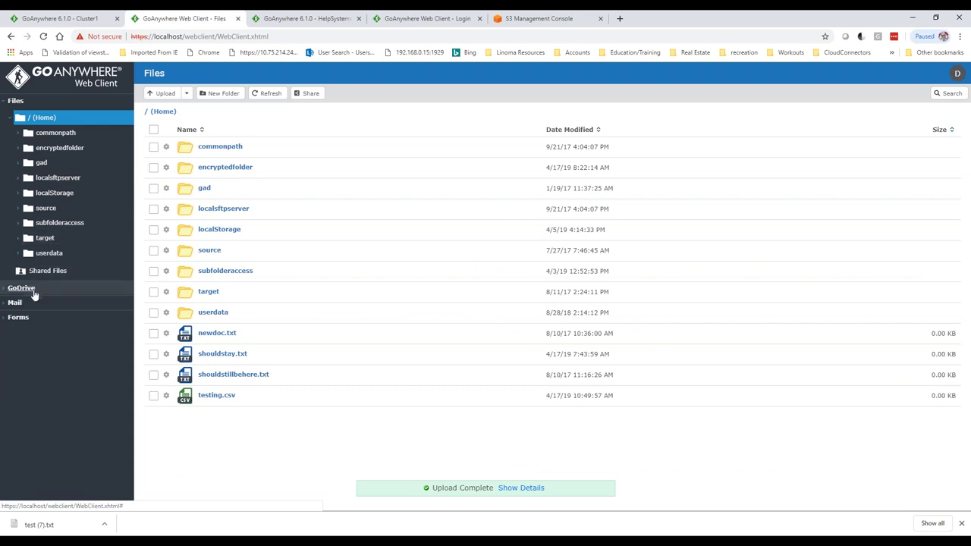
# - Sign back into the Web Client with the user name and password, then return to Forms
pyautogui.click(22, 320)
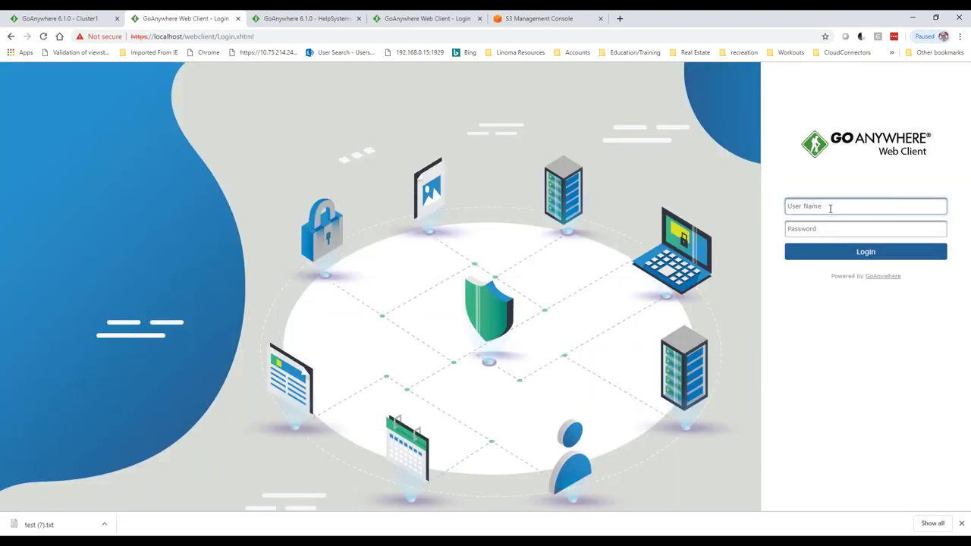
pyautogui.press('Tab')
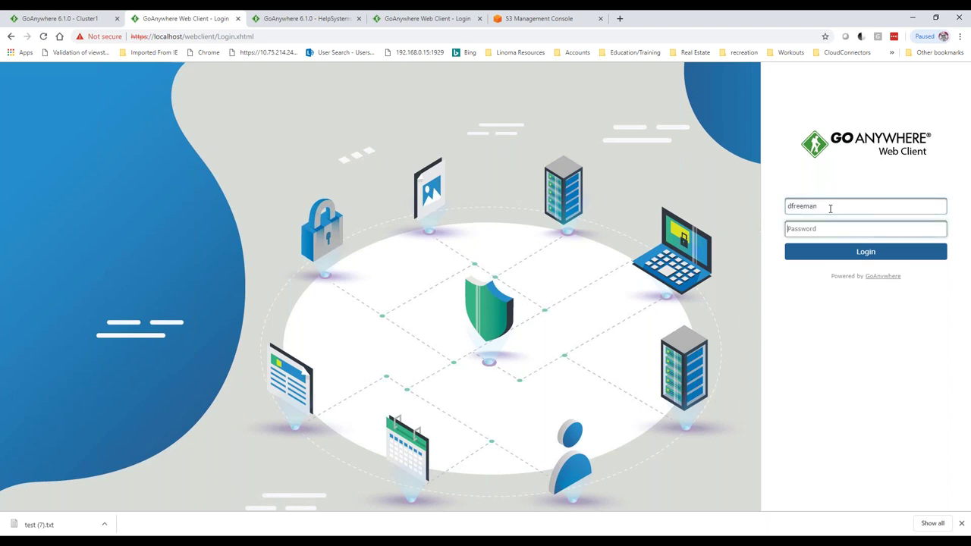
pyautogui.write('**********')
pyautogui.press('Return')
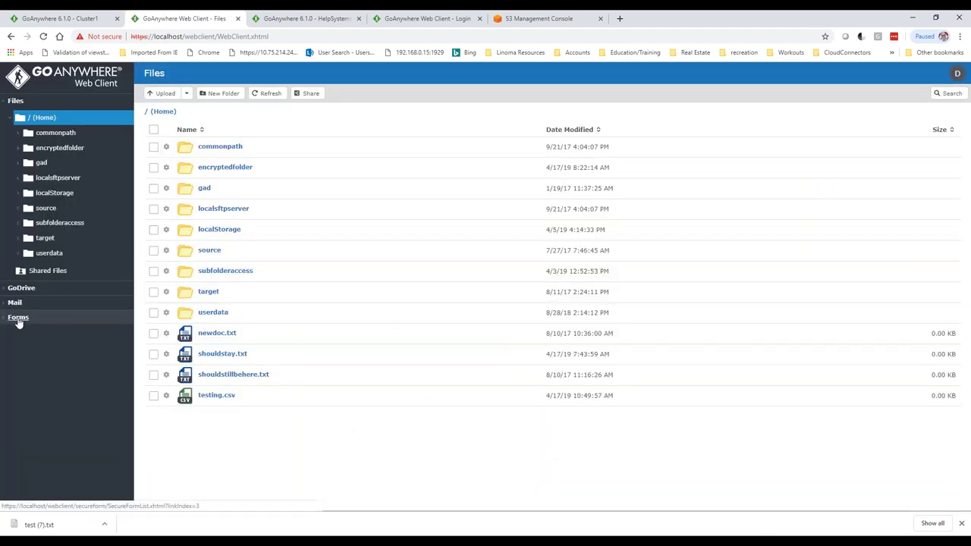
pyautogui.click(18, 320)
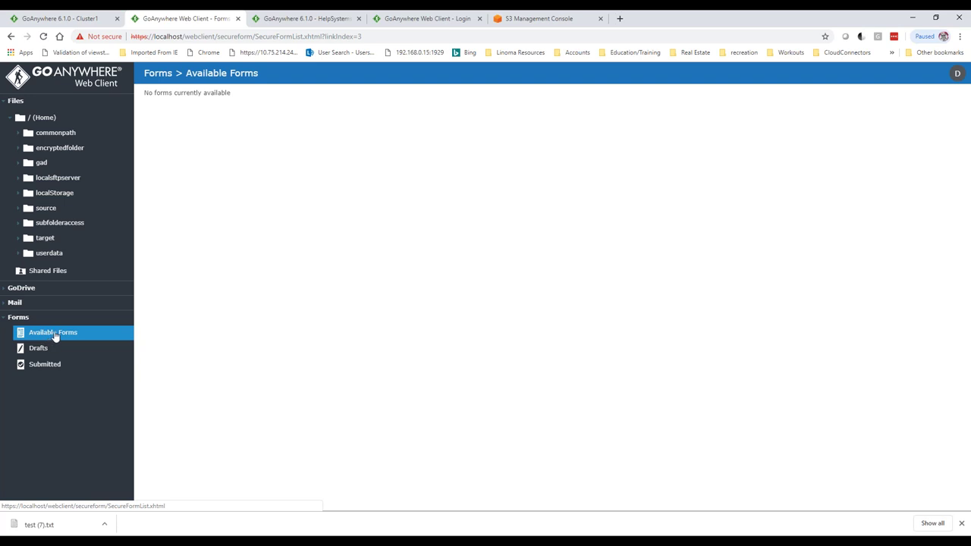
# - Log in to the portal with the user name and password, repeating the login once
pyautogui.click(448, 19)
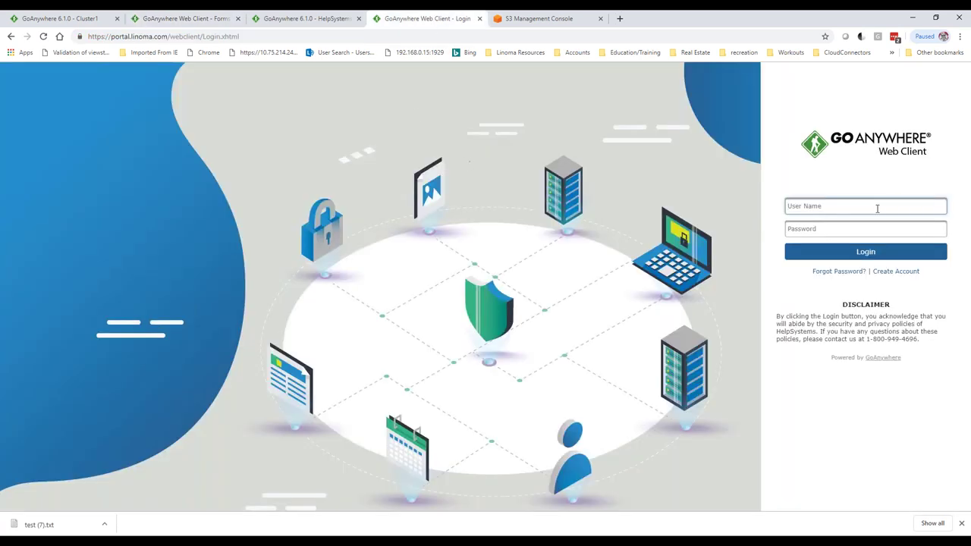
pyautogui.press('Tab')
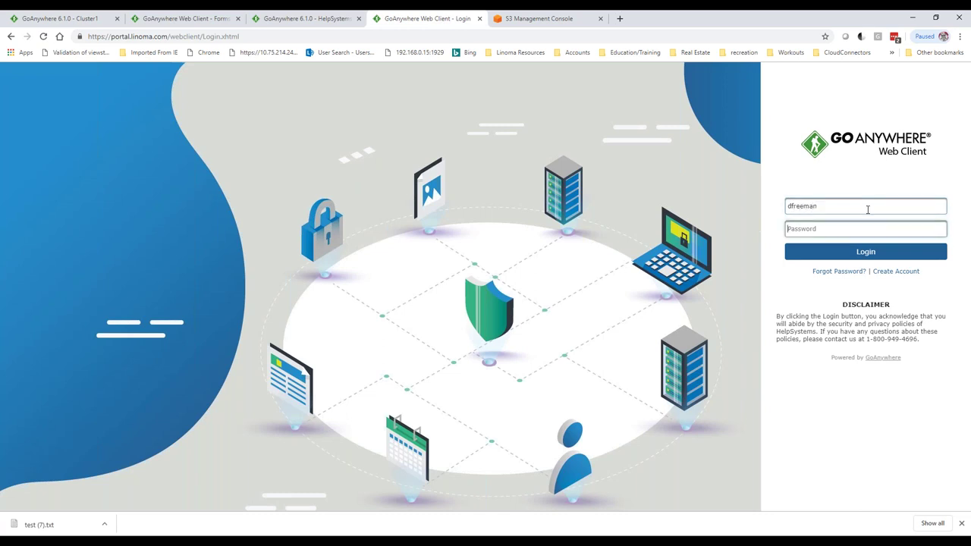
pyautogui.write('•••••••••••')
pyautogui.press('Return')
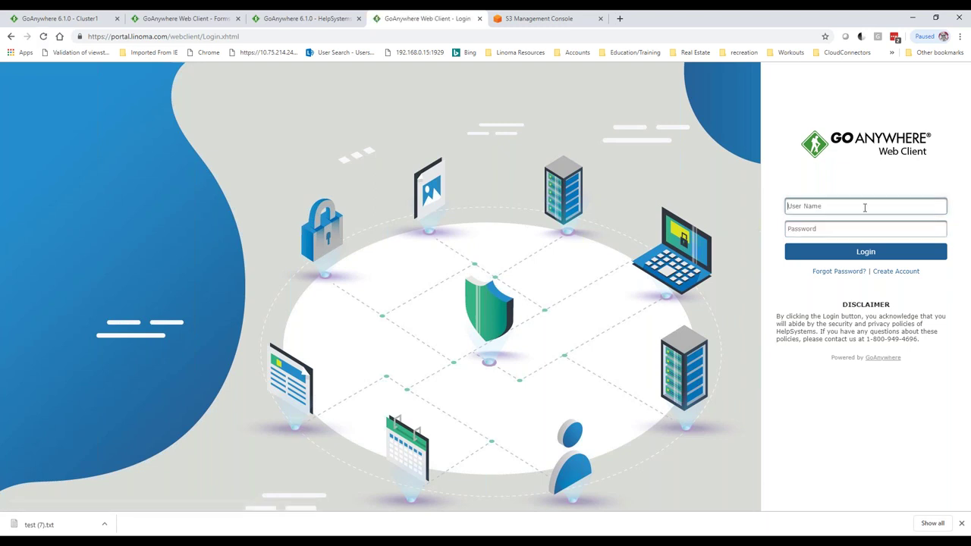
pyautogui.press('Tab')
pyautogui.write('•••••••••••')
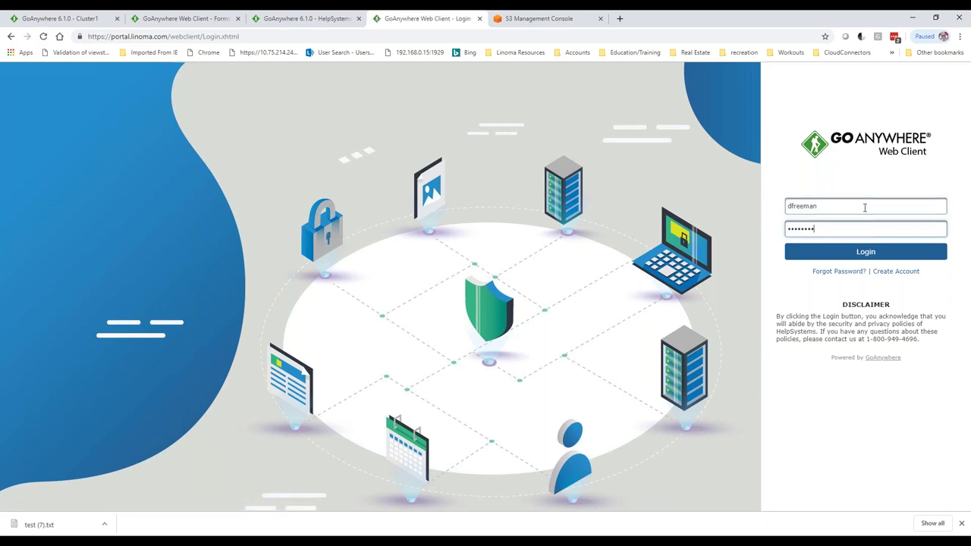
pyautogui.press('Return')
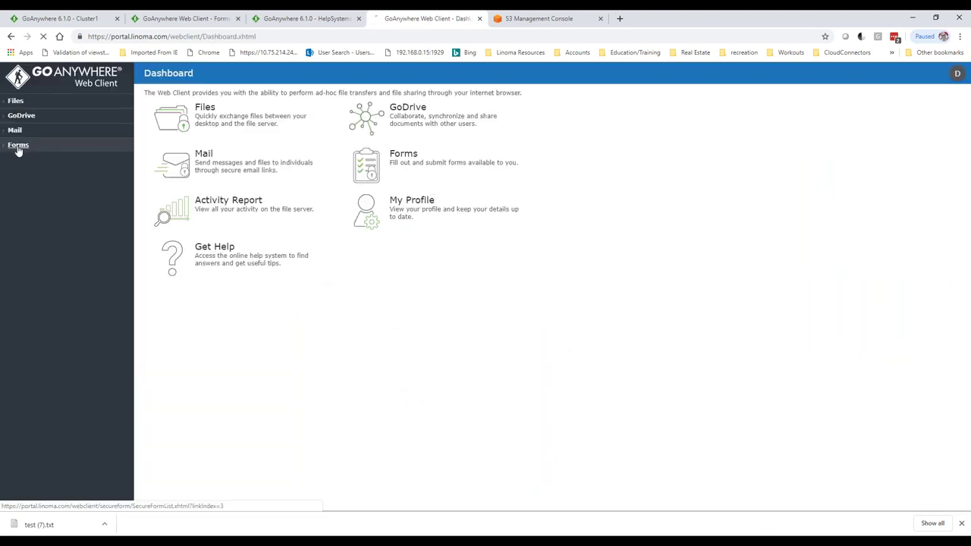
# - Submit the Employee Salary List form with a 90000 minimum salary to generate Employees.pdf
pyautogui.click(18, 147)
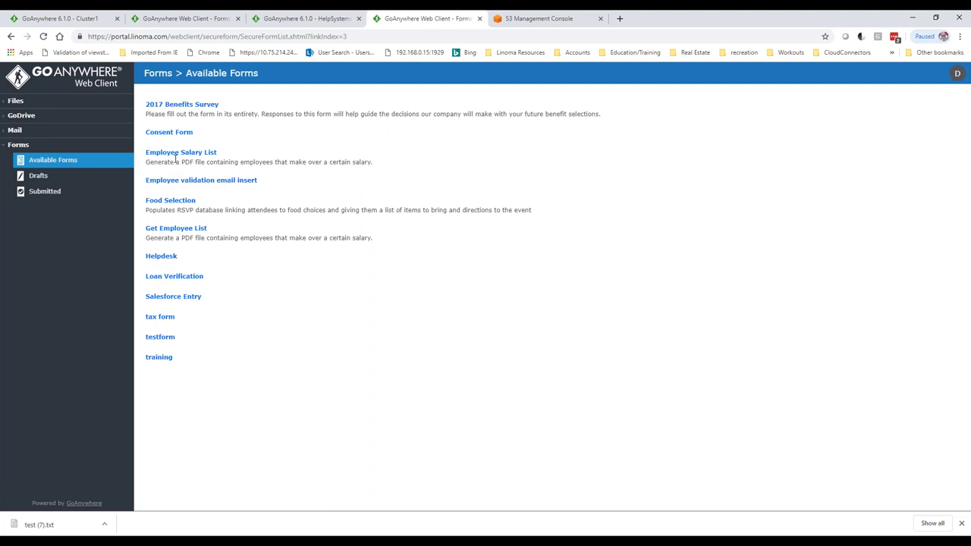
pyautogui.click(176, 155)
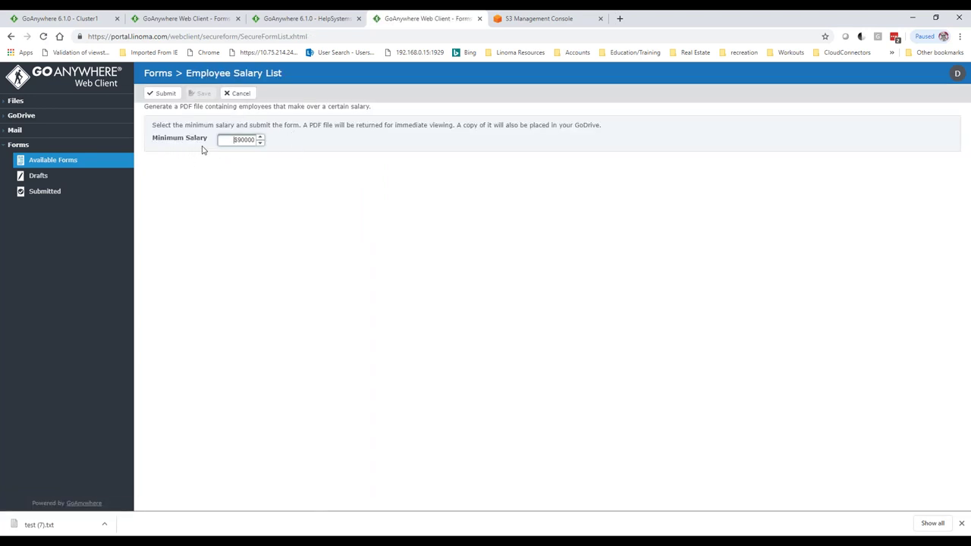
pyautogui.doubleClick(237, 139)
pyautogui.click(159, 95)
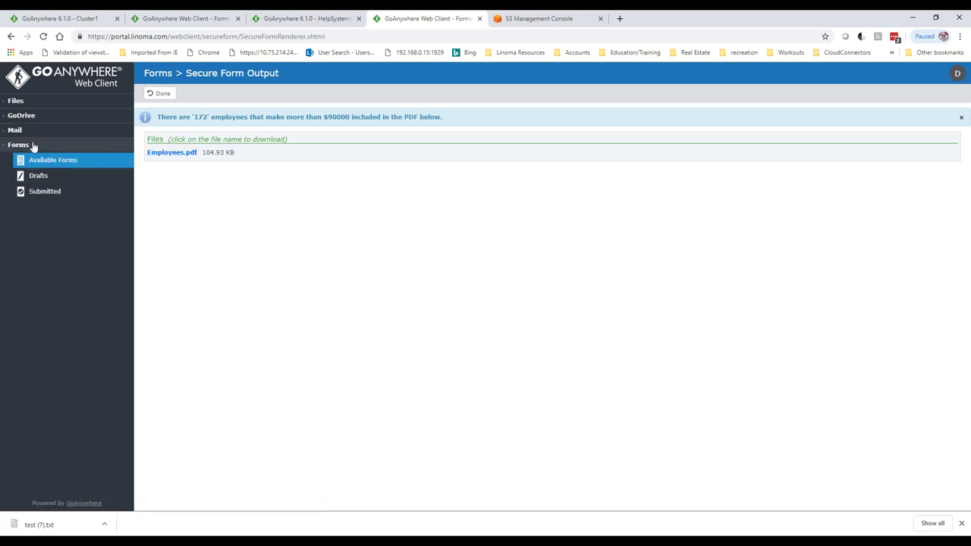
pyautogui.doubleClick(106, 35)
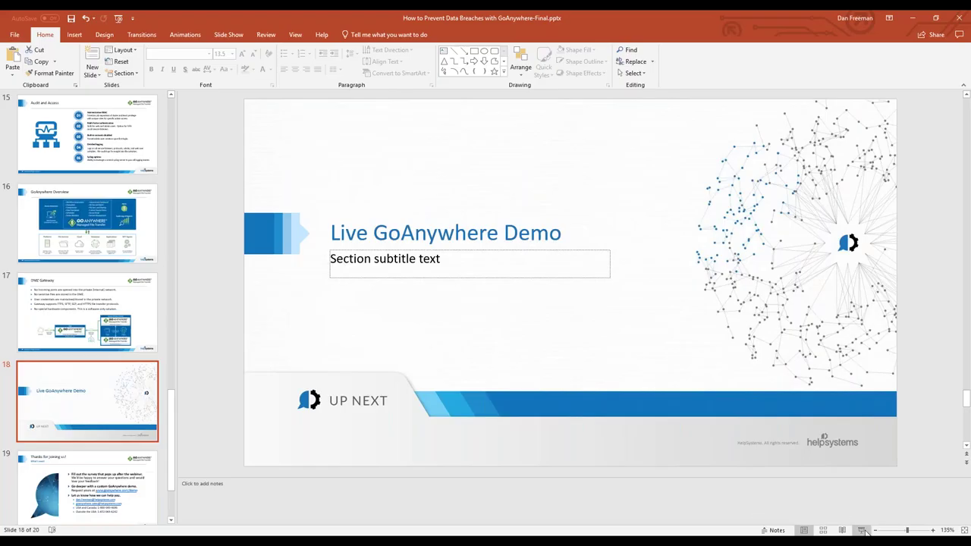
# - Move to slide 19, 'Thanks for joining us!', and start the slide show from it
pyautogui.press('Down')
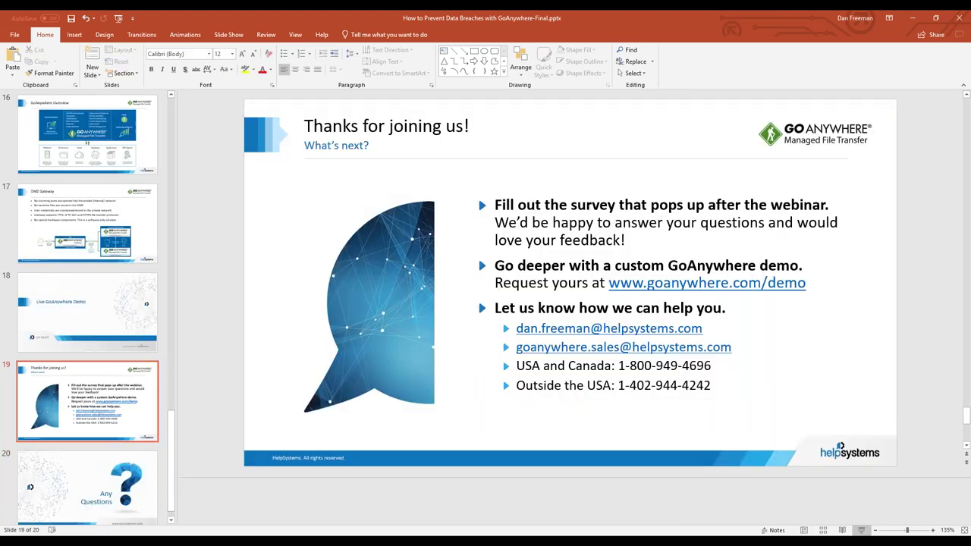
pyautogui.click(861, 529)
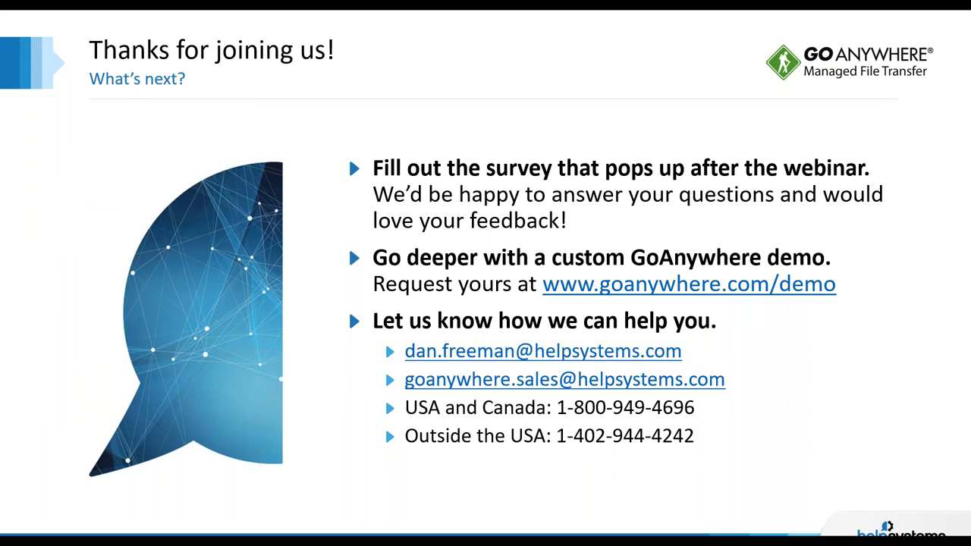